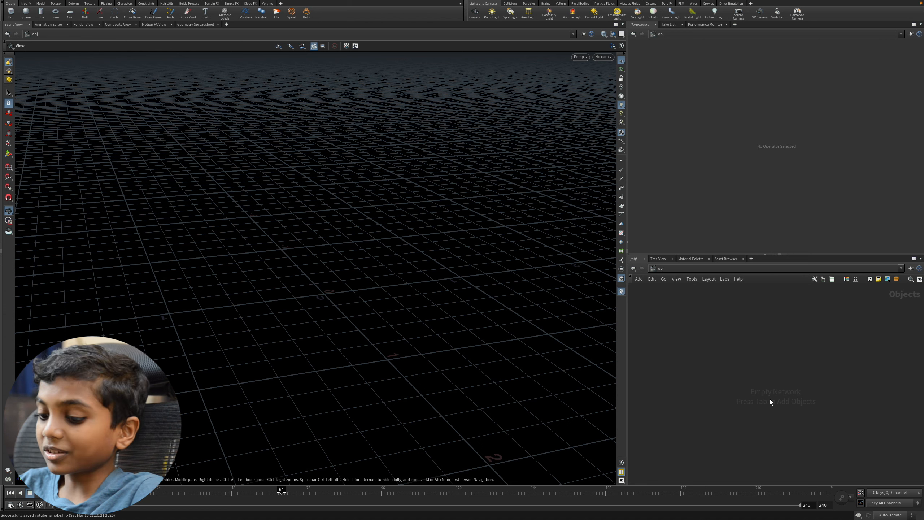
- Add a Geometry object to the scene network and rename it smoke
{"action": "key", "text": "Tab"}
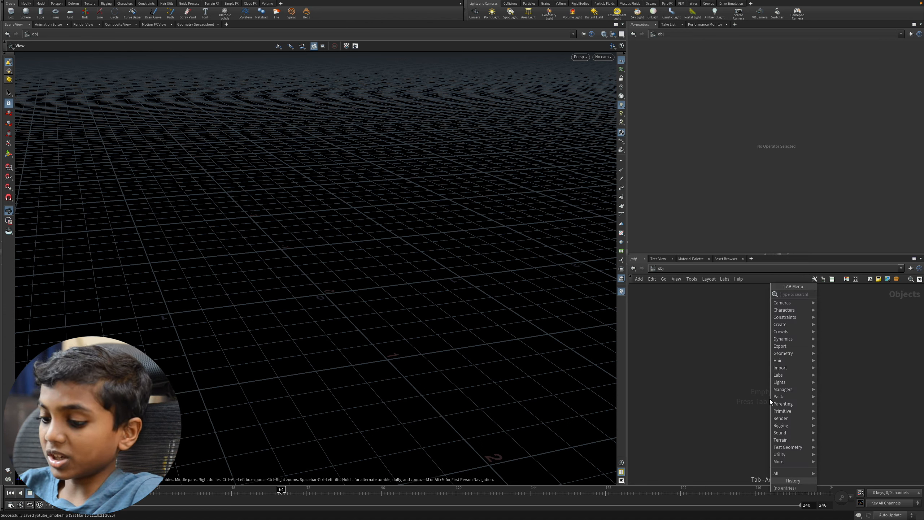
{"action": "type", "text": "geo"}
{"action": "key", "text": "Return"}
{"action": "left_click", "coordinate": [769, 398]}
{"action": "double_click", "coordinate": [798, 399]}
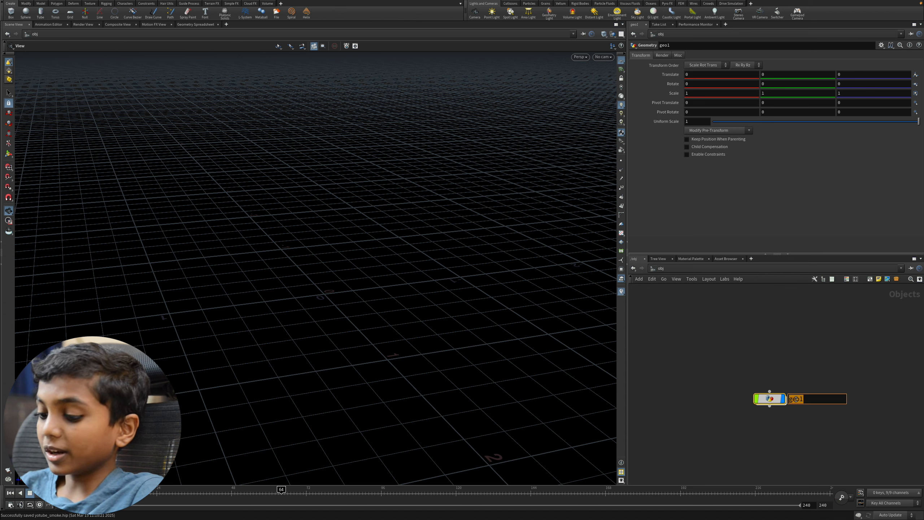
{"action": "type", "text": "smoke"}
{"action": "key", "text": "Return"}
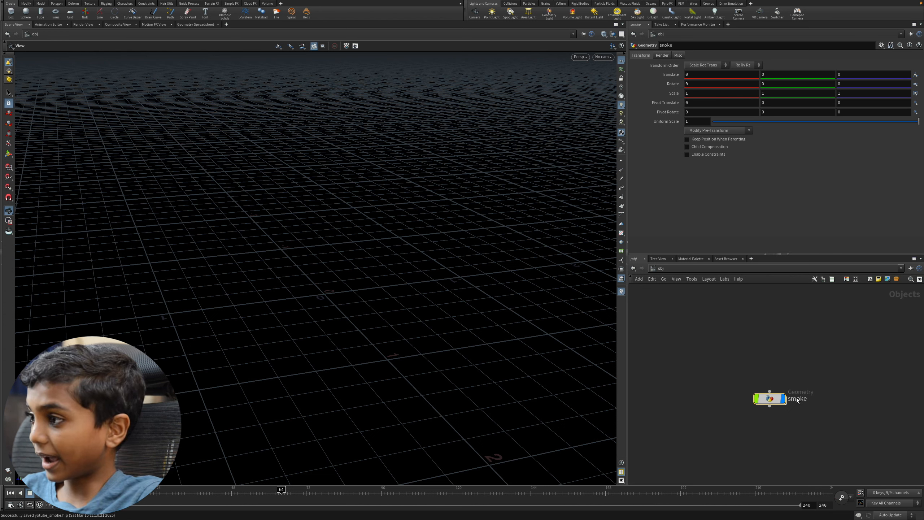
- Go inside the smoke object, add a Sphere node and set its primitive type to Polygon
{"action": "key", "text": "Return"}
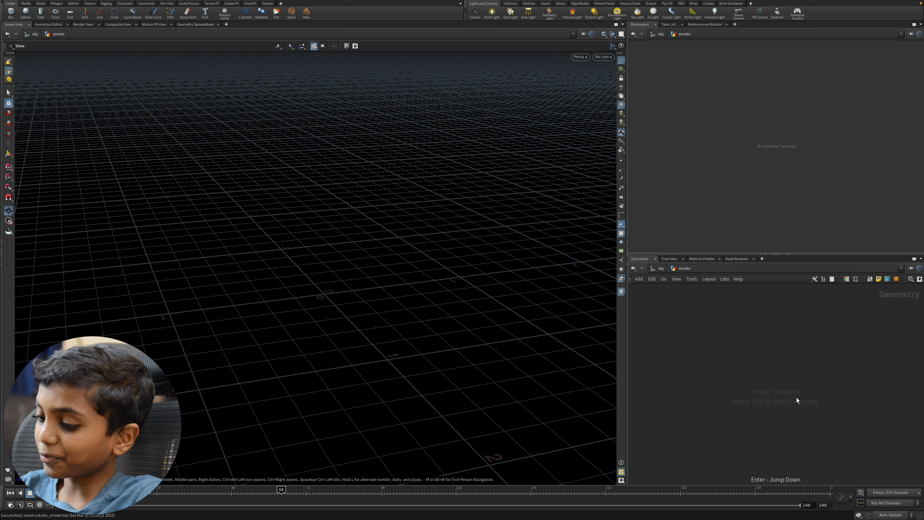
{"action": "key", "text": "u"}
{"action": "key", "text": "Return"}
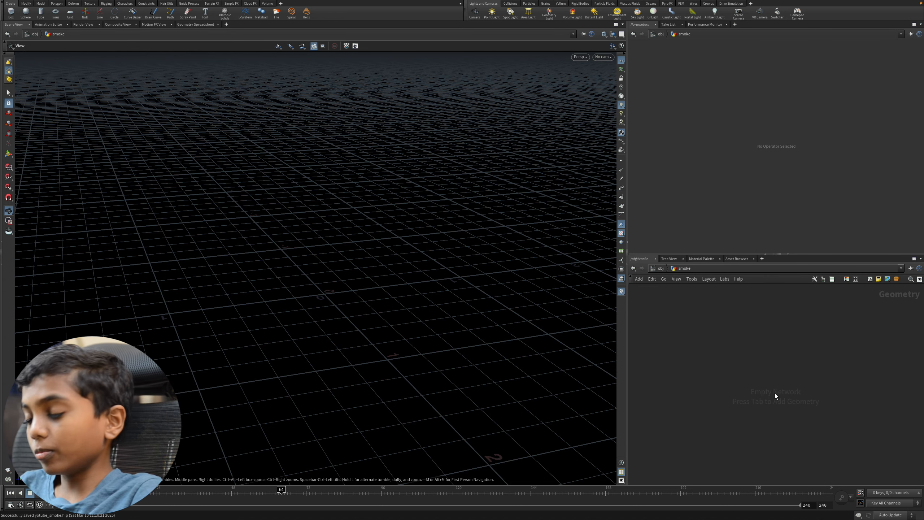
{"action": "key", "text": "Tab"}
{"action": "type", "text": "sph"}
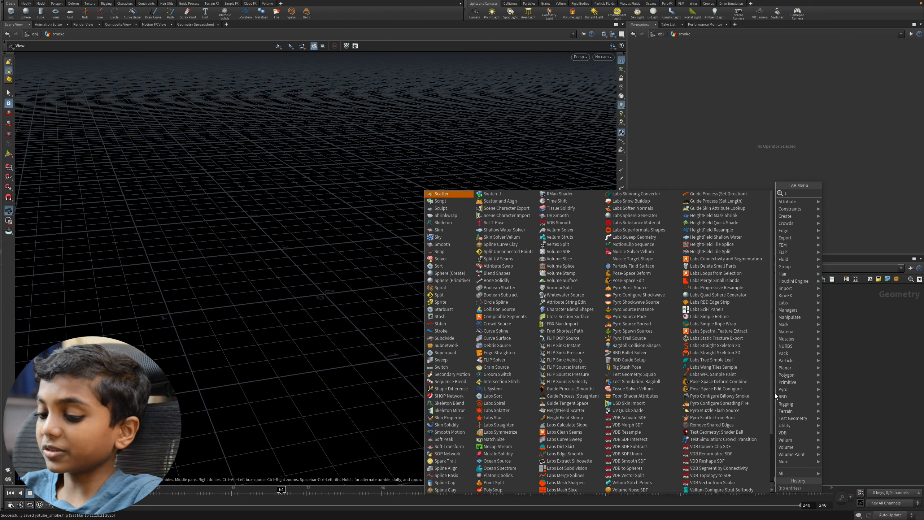
{"action": "key", "text": "Down"}
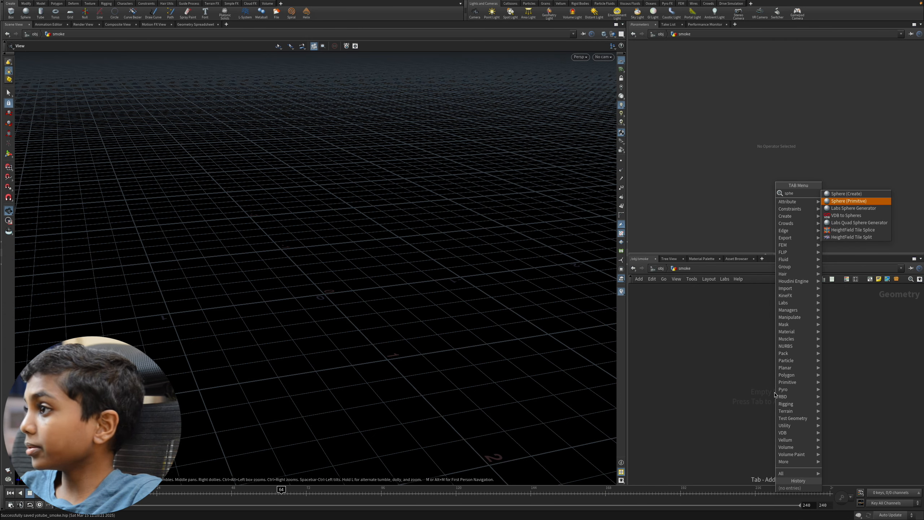
{"action": "key", "text": "Up"}
{"action": "key", "text": "Return"}
{"action": "left_click", "coordinate": [774, 393]}
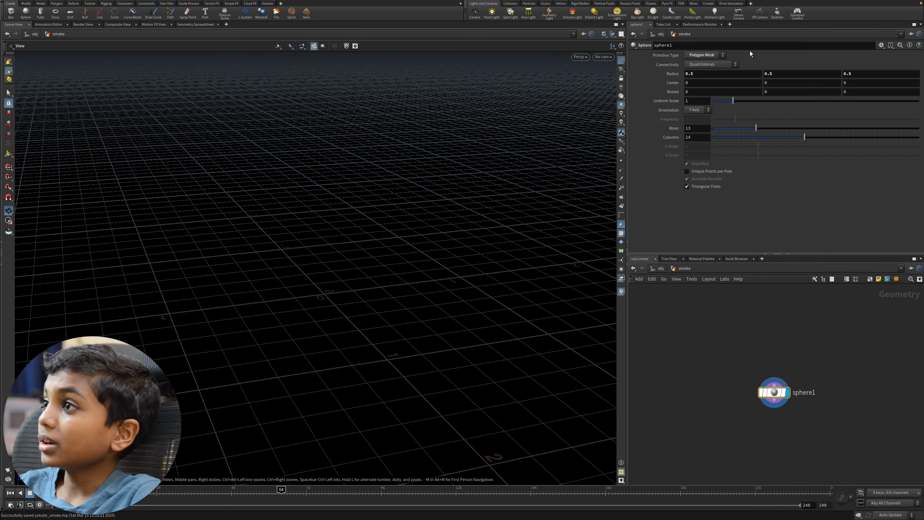
{"action": "left_click", "coordinate": [709, 55]}
{"action": "left_click", "coordinate": [695, 70]}
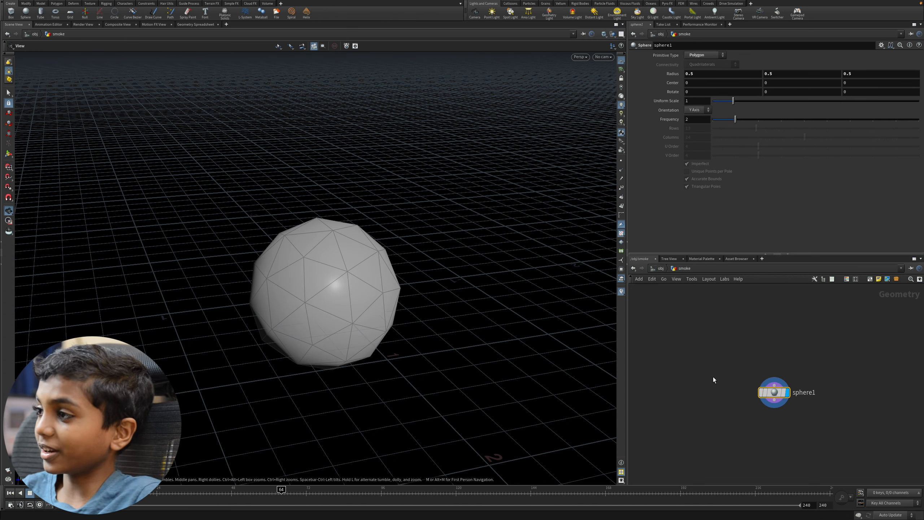
- Switch to the Keynote presentation and view its first slide
{"action": "key", "text": "ctrl+Right"}
{"action": "left_click", "coordinate": [33, 33]}
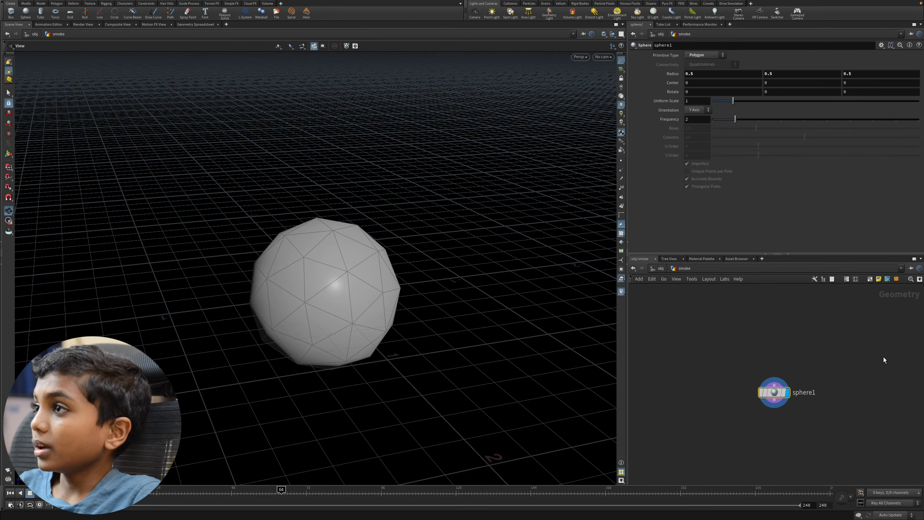
- Compare the sphere's Polygon Mesh and Polygon primitive types, ending on Polygon
{"action": "left_click", "coordinate": [704, 55]}
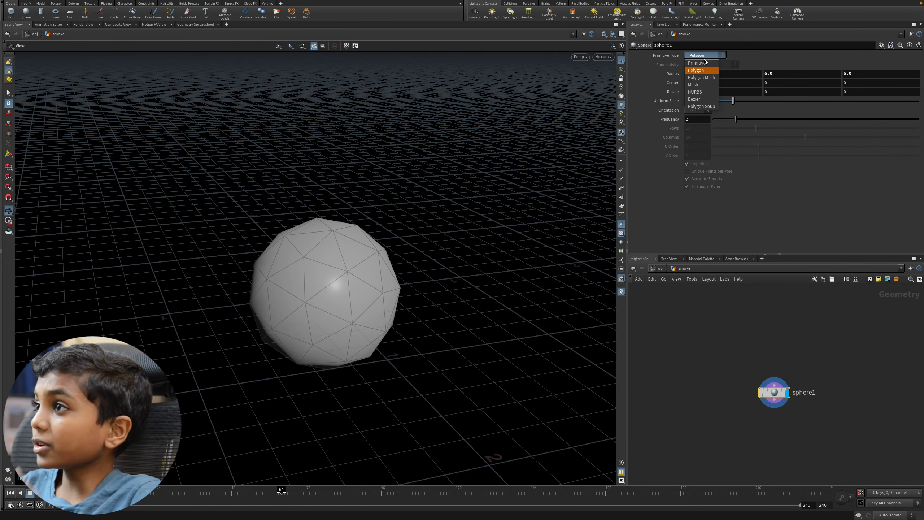
{"action": "left_click", "coordinate": [708, 68]}
{"action": "left_click", "coordinate": [707, 55]}
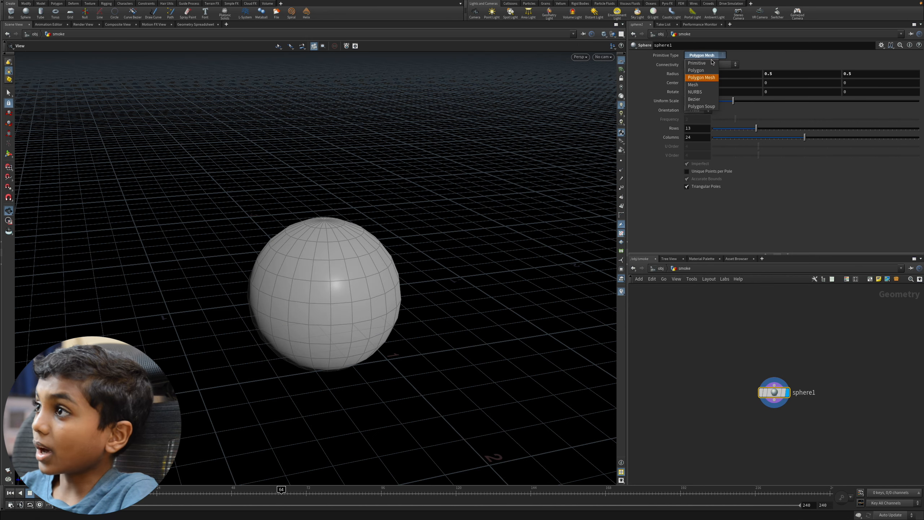
{"action": "left_click", "coordinate": [708, 63]}
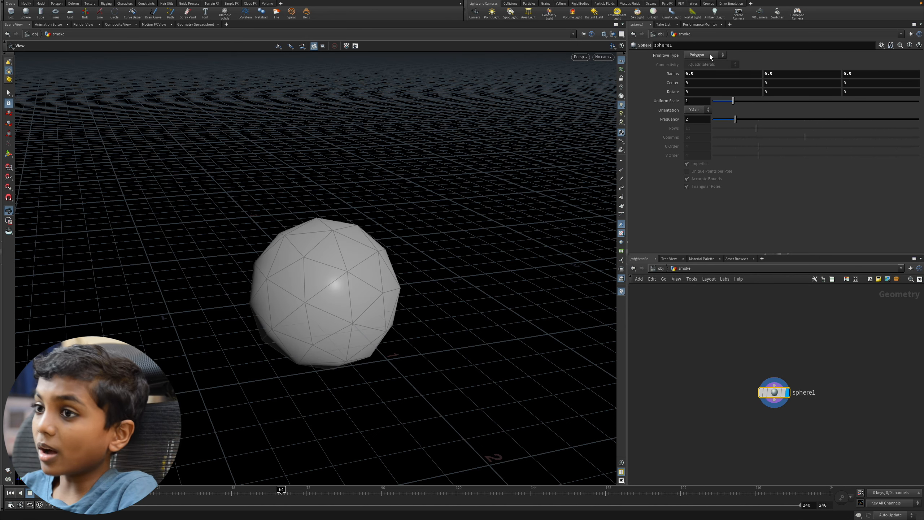
{"action": "left_click_drag", "start_coordinate": [398, 293], "coordinate": [404, 291]}
{"action": "left_click_drag", "start_coordinate": [309, 271], "coordinate": [323, 214]}
- Try the Polygon Mesh type with 30 rows and 37 columns on the sphere, and switch it back to Polygon
{"action": "left_click", "coordinate": [707, 55]}
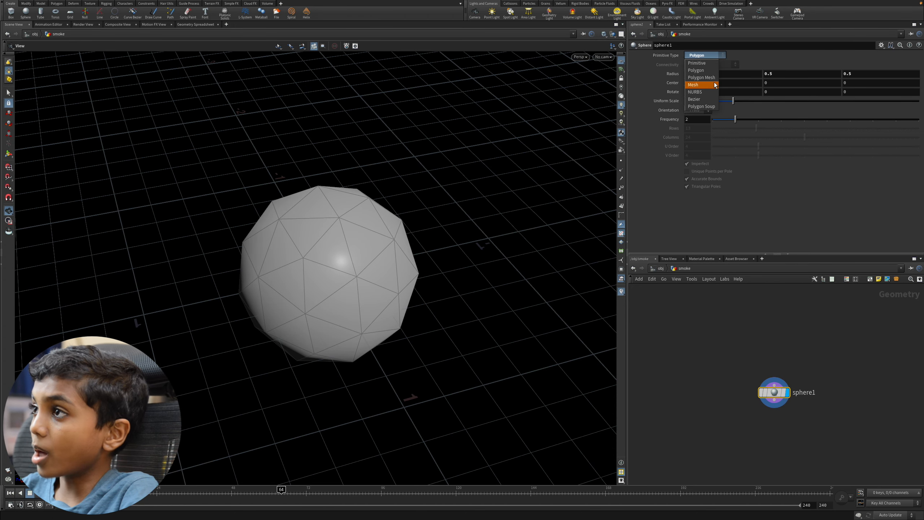
{"action": "left_click", "coordinate": [707, 73]}
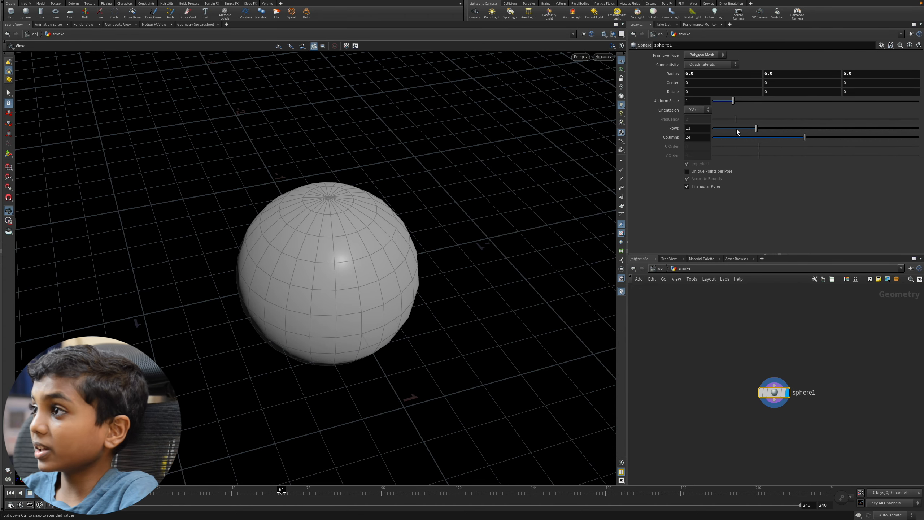
{"action": "left_click_drag", "start_coordinate": [760, 127], "coordinate": [861, 137]}
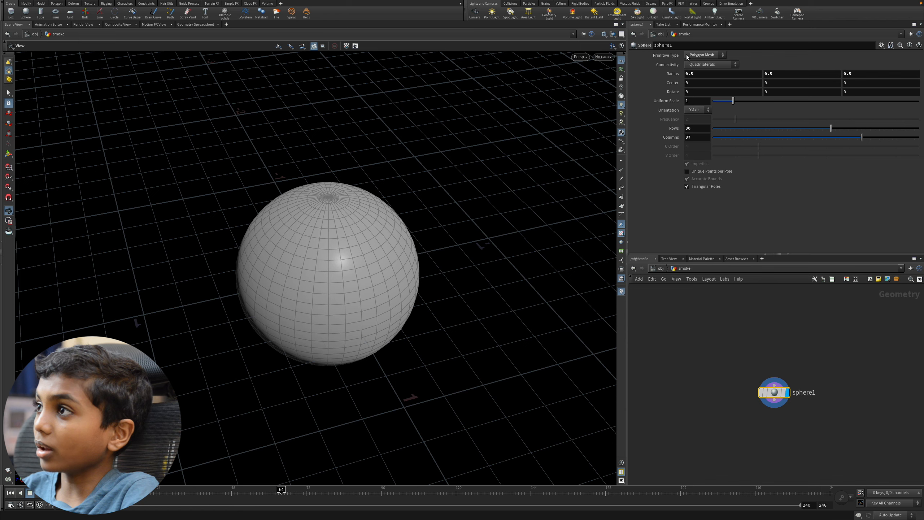
{"action": "left_click", "coordinate": [709, 55]}
{"action": "left_click", "coordinate": [705, 63]}
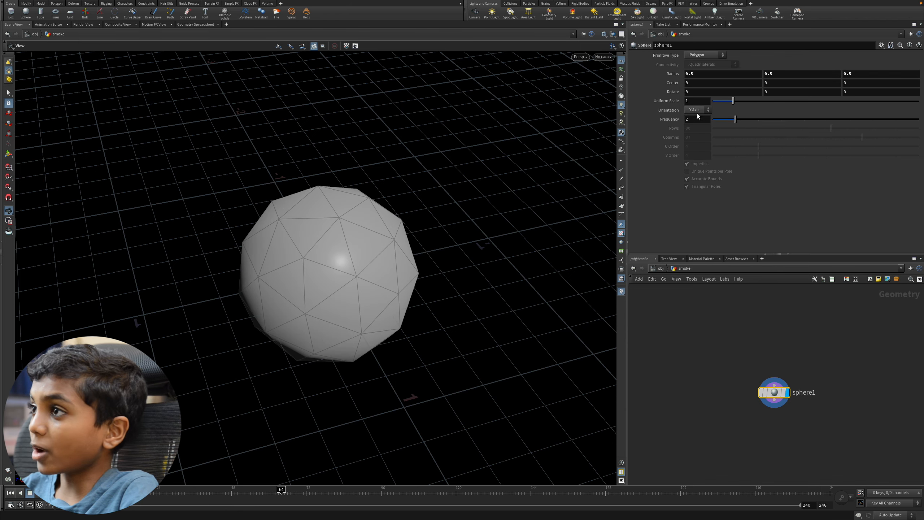
- Raise the polygon sphere's frequency to 20
{"action": "left_click_drag", "start_coordinate": [741, 119], "coordinate": [779, 119]}
{"action": "left_click_drag", "start_coordinate": [251, 306], "coordinate": [424, 269]}
{"action": "left_click_drag", "start_coordinate": [781, 119], "coordinate": [920, 116]}
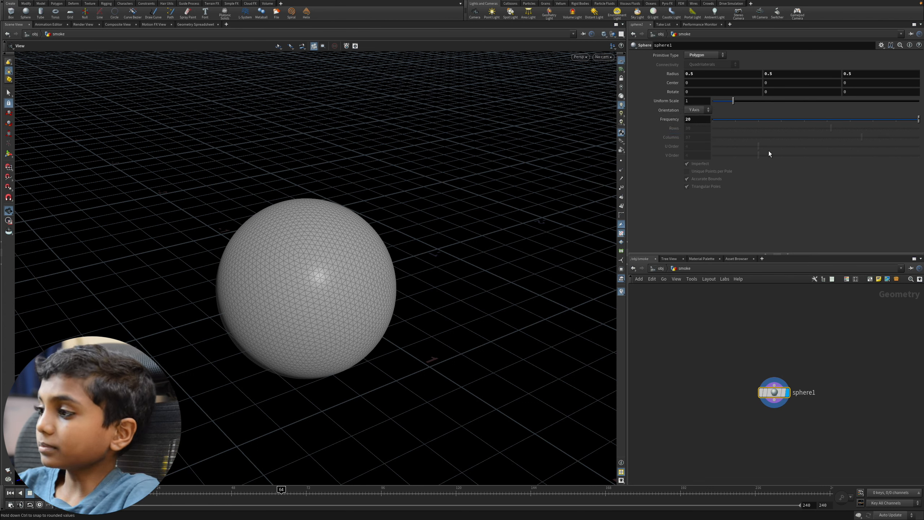
{"action": "middle_click_drag", "start_coordinate": [772, 426], "coordinate": [775, 404]}
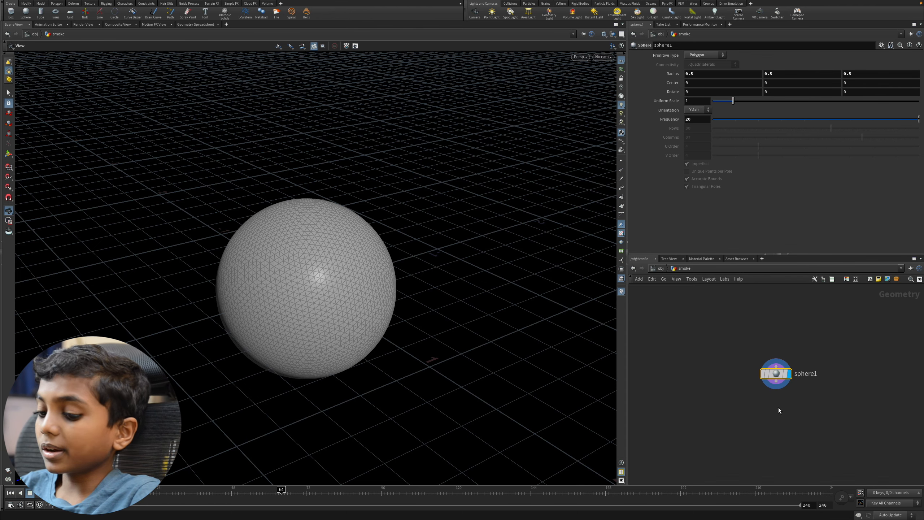
{"action": "key", "text": "Tab"}
{"action": "type", "text": "v"}
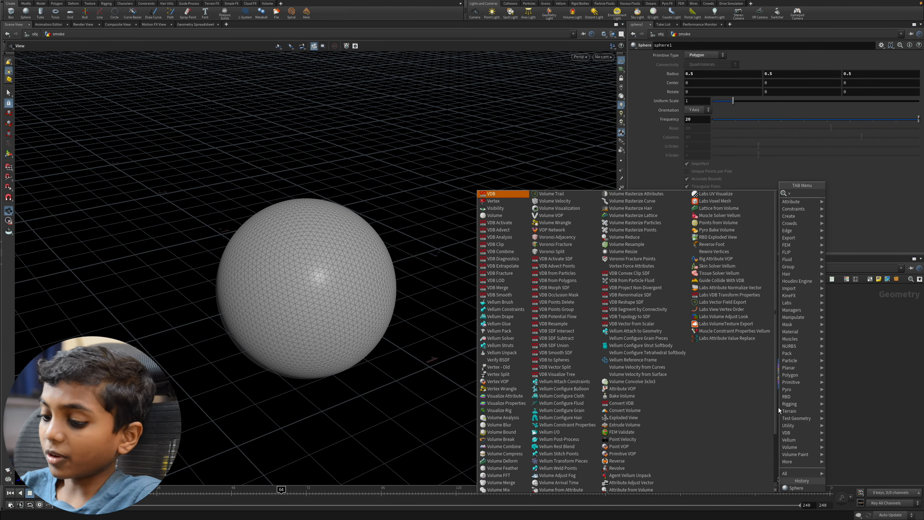
{"action": "key", "text": "Escape"}
- Switch to the Keynote presentation and play the end-result smoke movie on the third slide
{"action": "key", "text": "ctrl+Left"}
{"action": "key", "text": "ctrl+Right"}
{"action": "key", "text": "ctrl+Right"}
{"action": "left_click", "coordinate": [26, 80]}
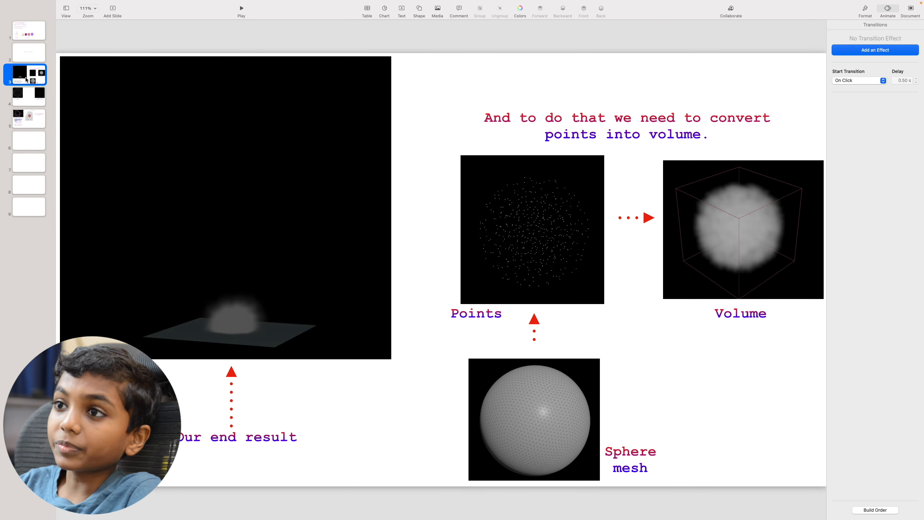
{"action": "left_click", "coordinate": [30, 55]}
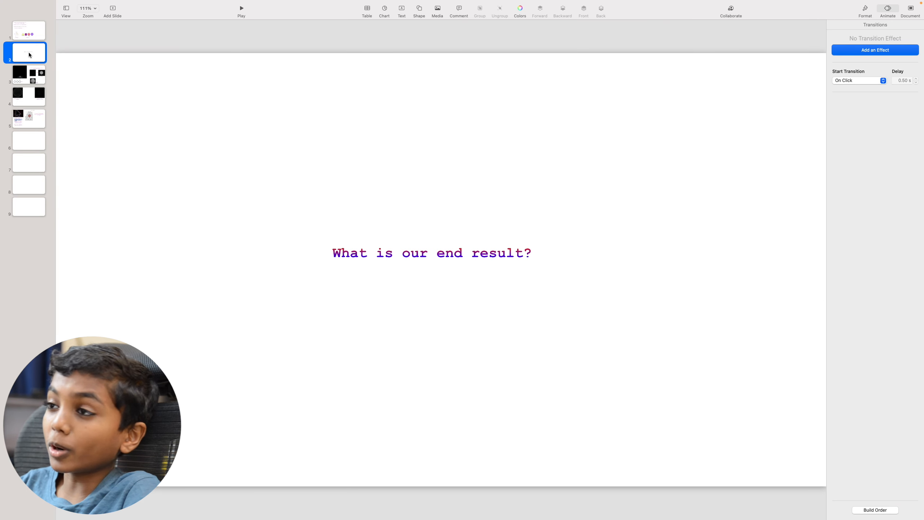
{"action": "left_click", "coordinate": [34, 71]}
{"action": "left_click", "coordinate": [232, 177]}
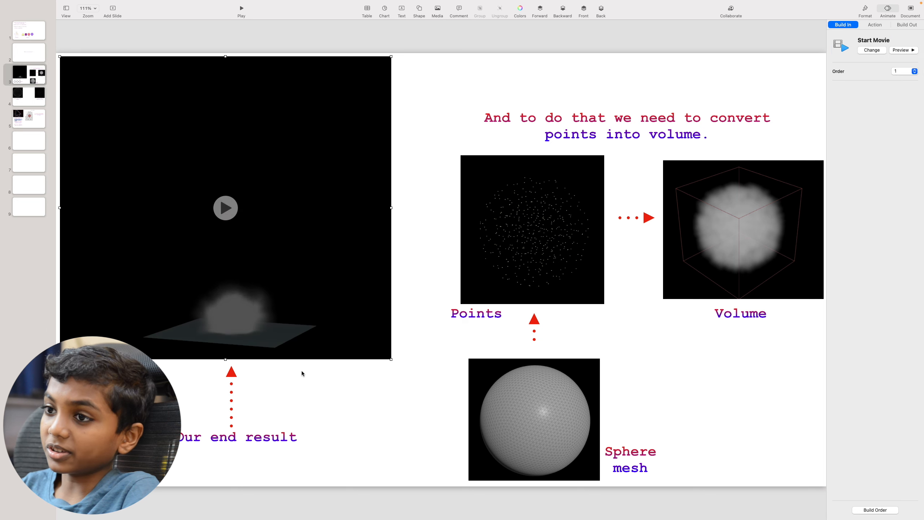
{"action": "left_click", "coordinate": [311, 407]}
{"action": "left_click", "coordinate": [225, 210]}
{"action": "left_click", "coordinate": [225, 210]}
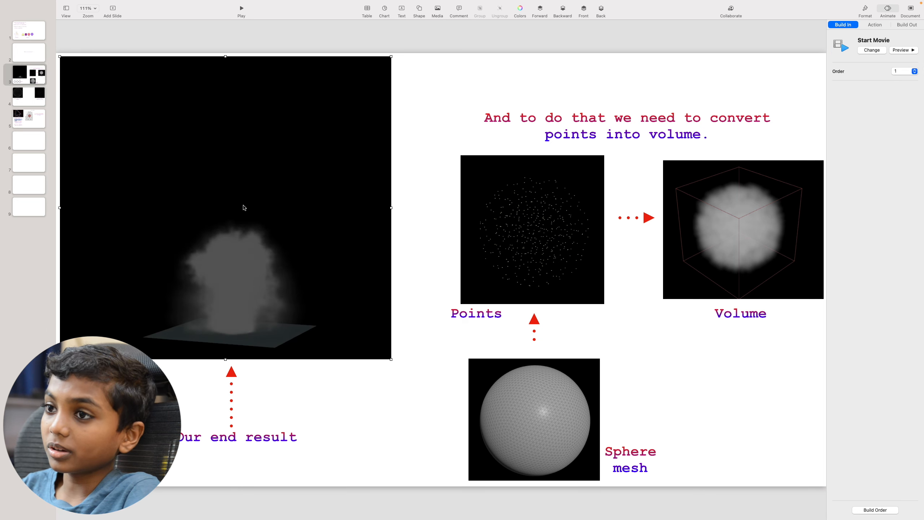
{"action": "left_click", "coordinate": [359, 402]}
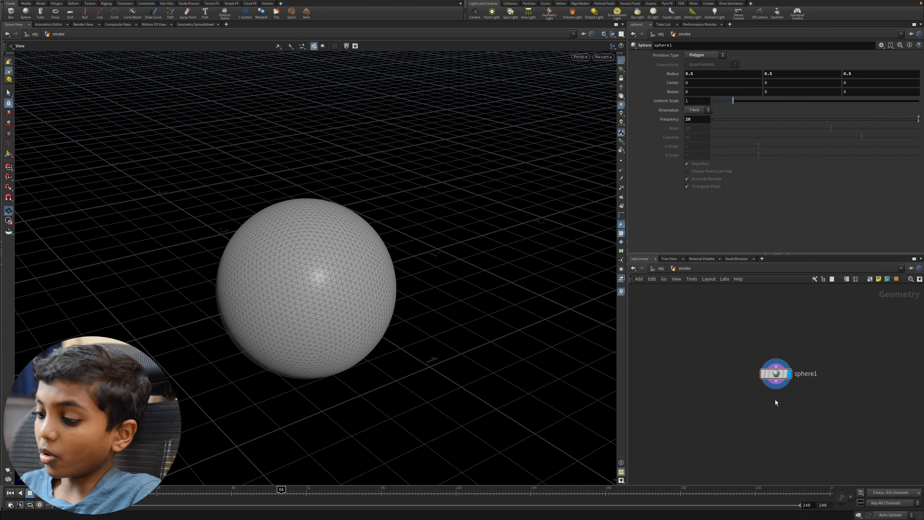
- Back in Houdini, add a VDB from Polygons node wired below the sphere node
{"action": "key", "text": "Tab"}
{"action": "type", "text": "vd"}
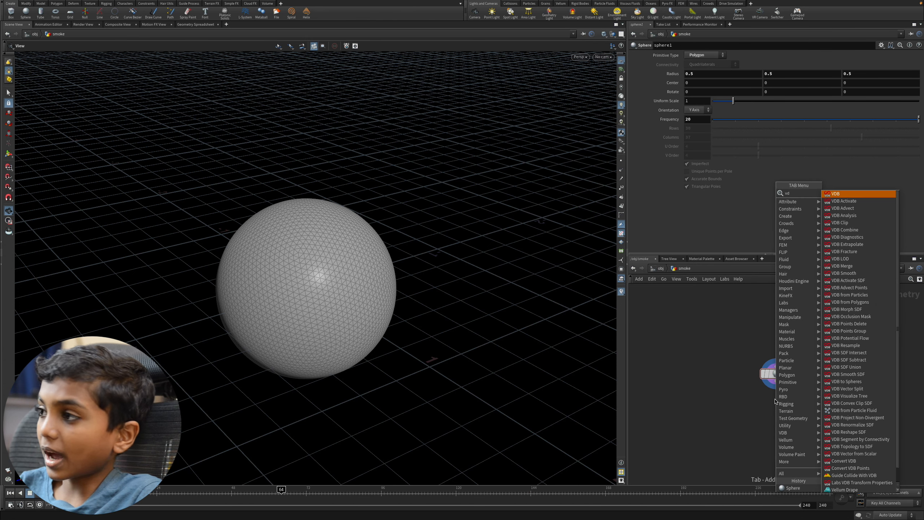
{"action": "key", "text": "BackSpace"}
{"action": "type", "text": "fp"}
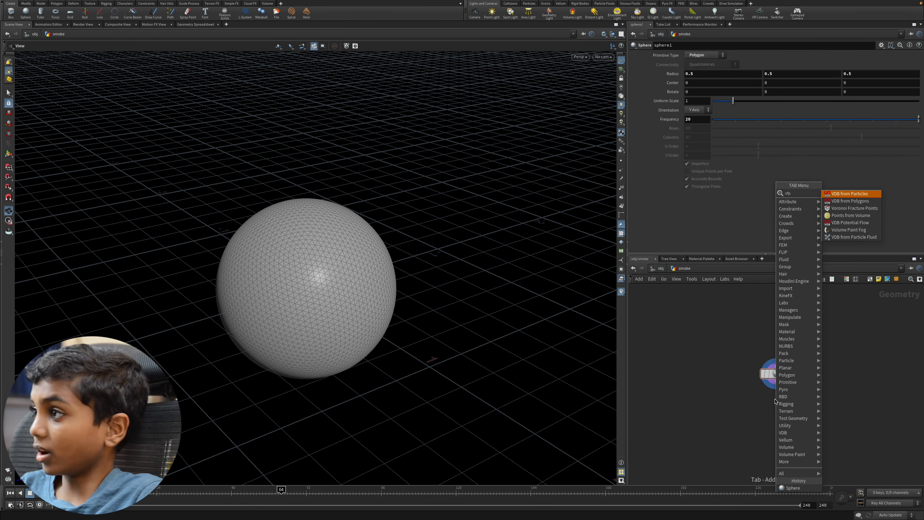
{"action": "key", "text": "Return"}
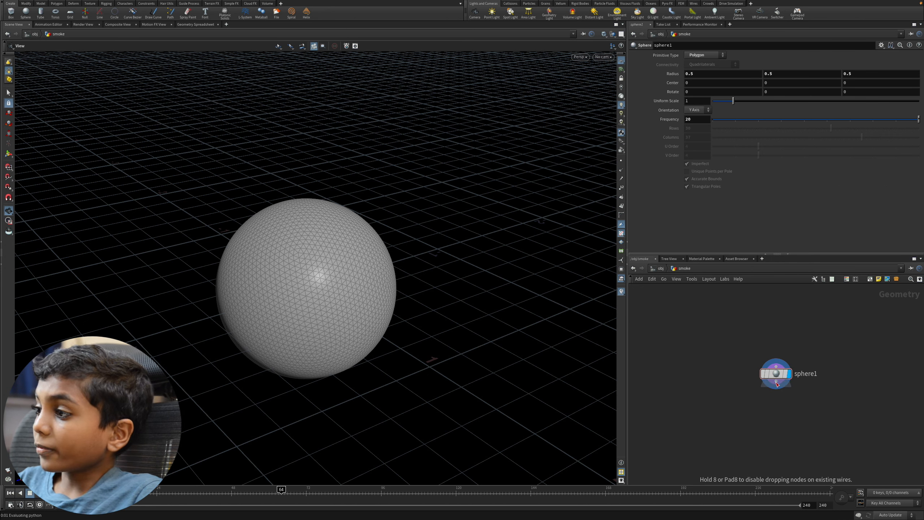
{"action": "left_click", "coordinate": [776, 403]}
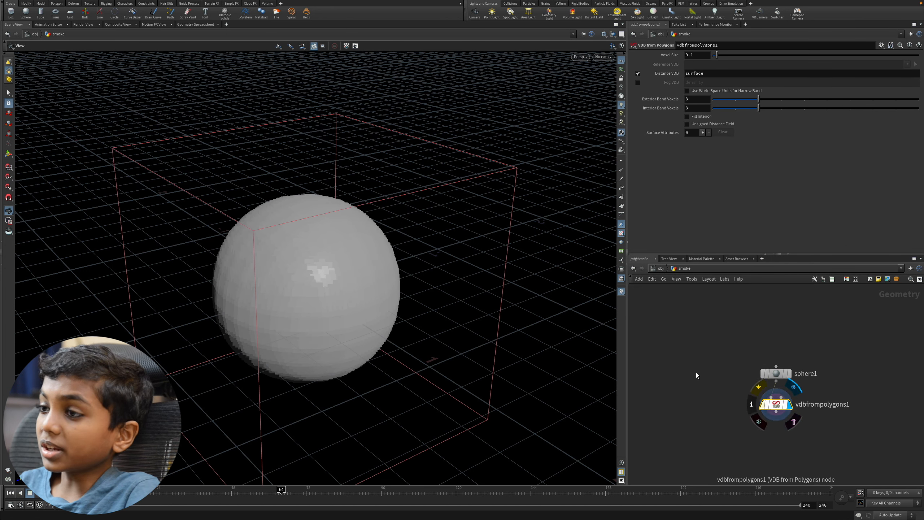
{"action": "left_click", "coordinate": [787, 373]}
{"action": "left_click_drag", "start_coordinate": [778, 405], "coordinate": [778, 402]}
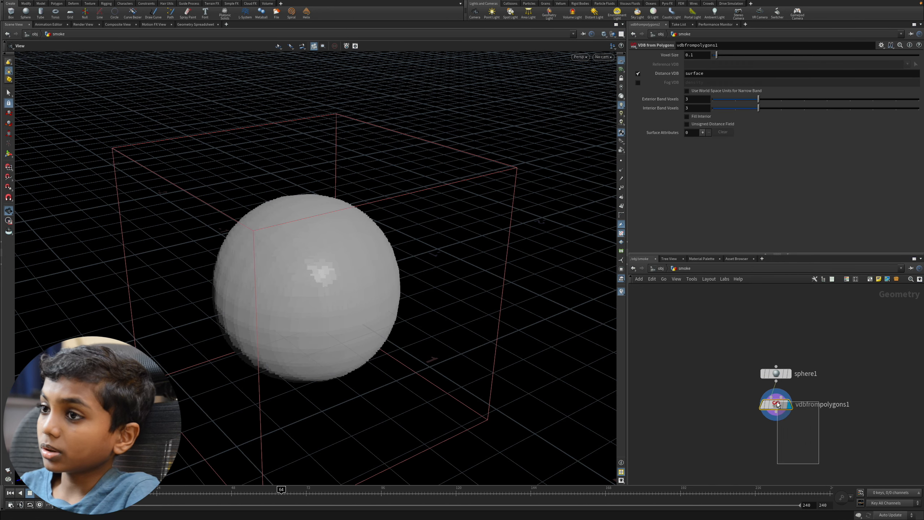
- Make the VDB from Polygons node output a density Fog VDB and turn off its Distance VDB
{"action": "left_click", "coordinate": [638, 83]}
{"action": "left_click", "coordinate": [637, 73]}
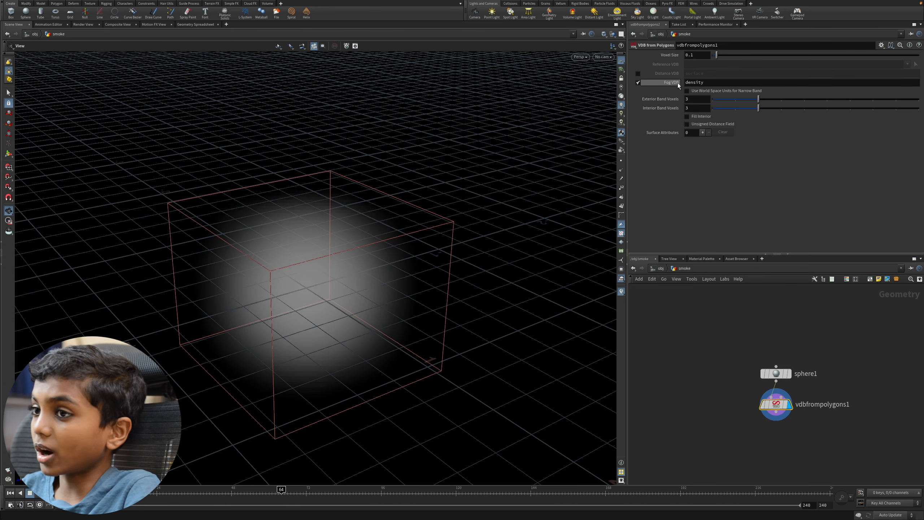
{"action": "left_click_drag", "start_coordinate": [495, 179], "coordinate": [415, 258]}
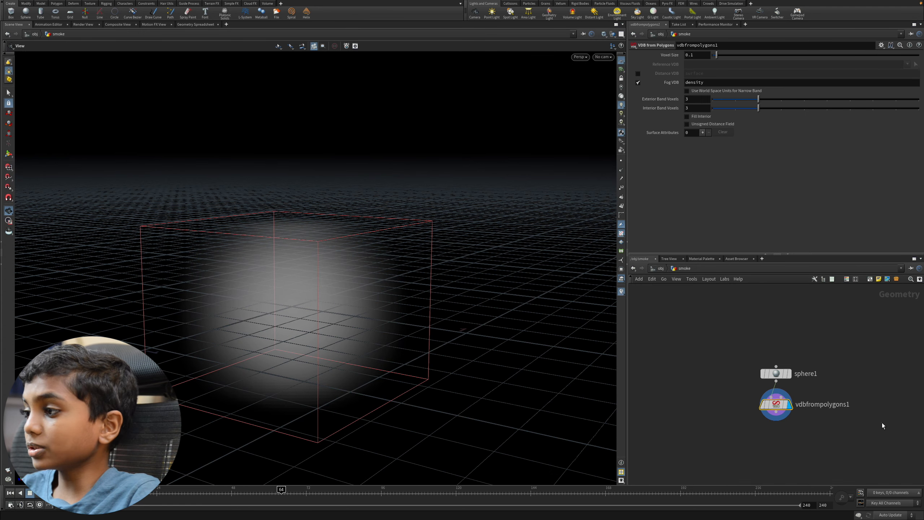
- Set the VDB from Polygons node aside and try wiring the sphere into a new VDB from Particles node beside it
{"action": "left_click_drag", "start_coordinate": [831, 413], "coordinate": [799, 421]}
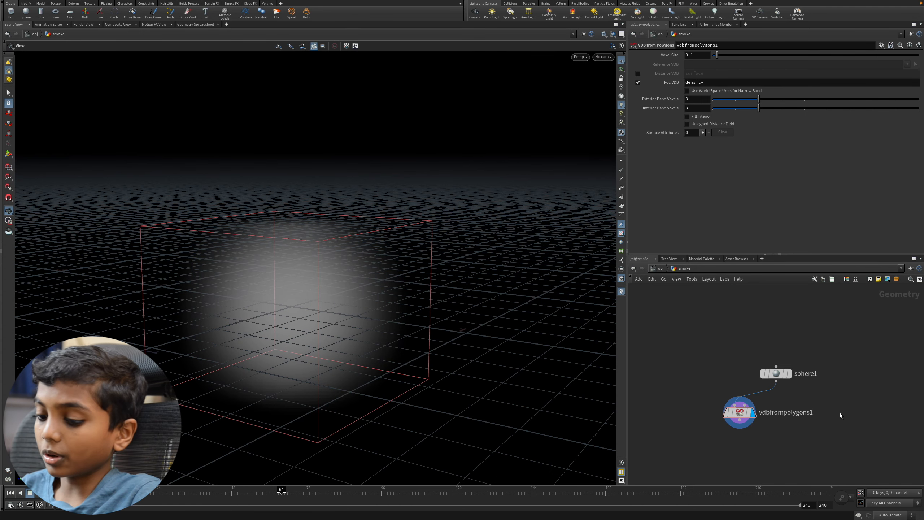
{"action": "key", "text": "Tab"}
{"action": "type", "text": "vfp"}
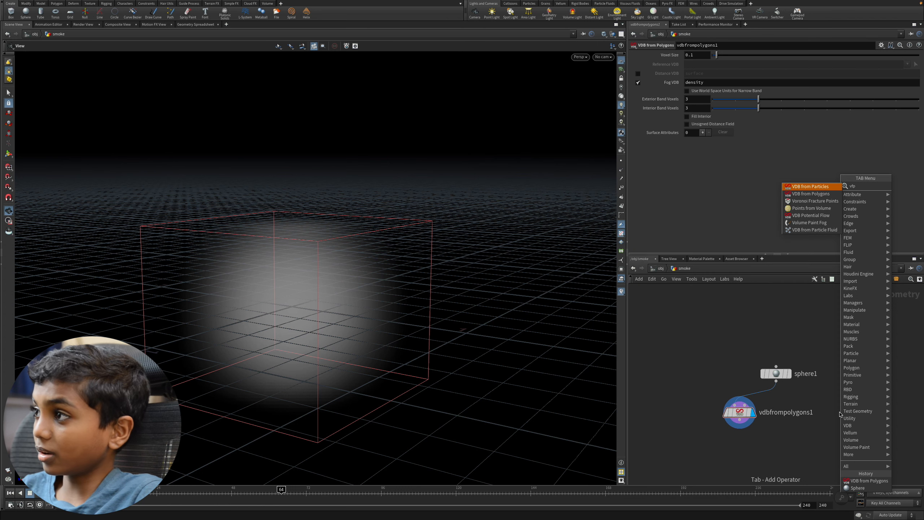
{"action": "key", "text": "Return"}
{"action": "left_click", "coordinate": [845, 414]}
{"action": "left_click", "coordinate": [839, 405]}
{"action": "left_click", "coordinate": [793, 387]}
{"action": "left_click_drag", "start_coordinate": [810, 392], "coordinate": [869, 390]}
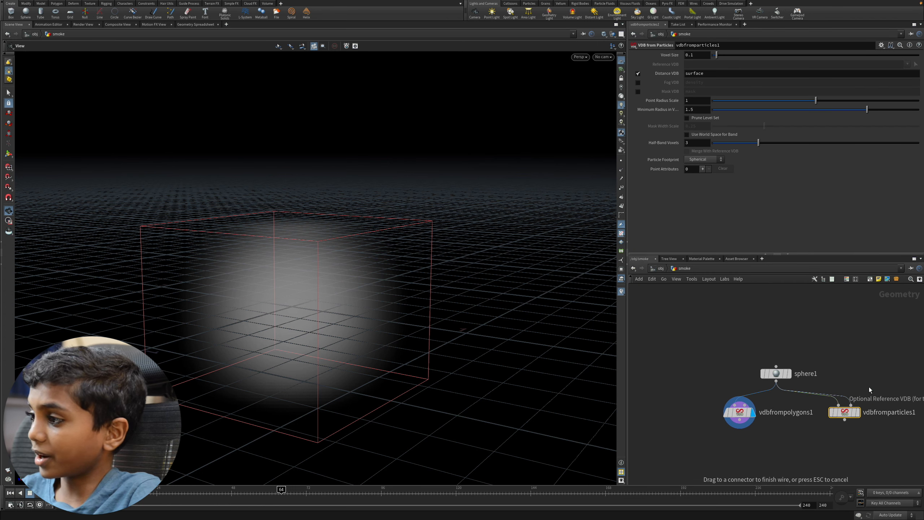
{"action": "left_click", "coordinate": [869, 387]}
{"action": "key", "text": "ctrl+z"}
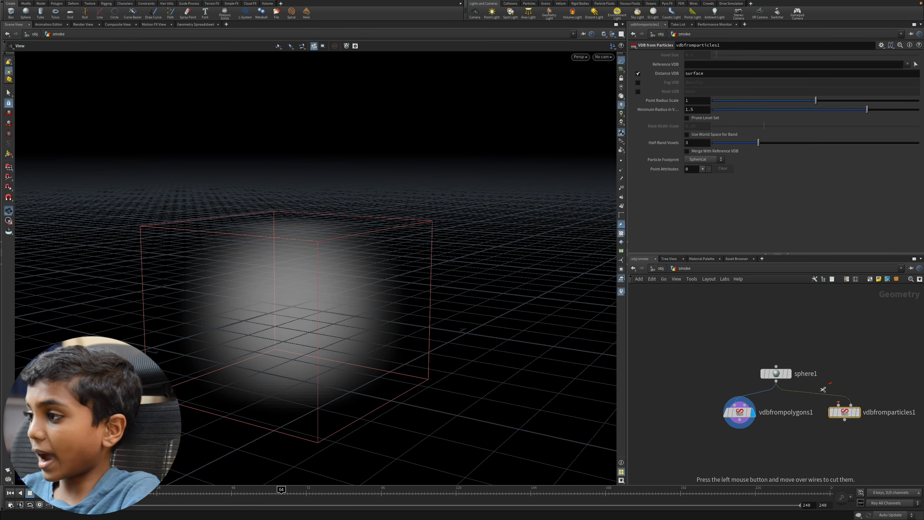
- Insert a Scatter node below the sphere, feeding the VDB from Particles node, and display the VDB from Particles result
{"action": "key", "text": "Tab"}
{"action": "type", "text": "scat"}
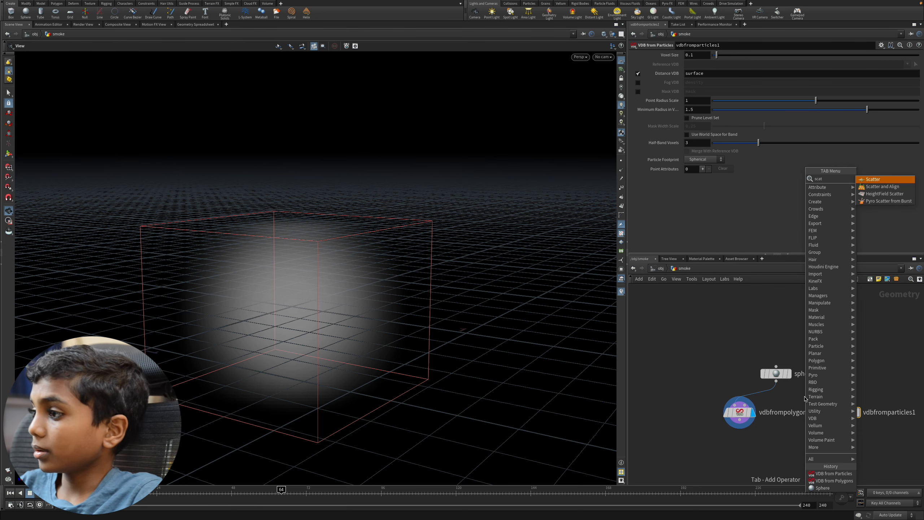
{"action": "key", "text": "Return"}
{"action": "left_click", "coordinate": [770, 393]}
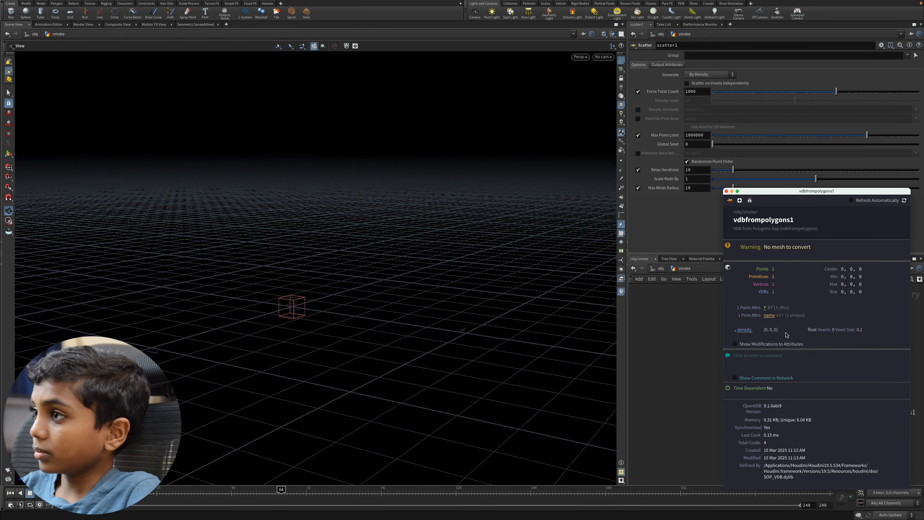
{"action": "left_click_drag", "start_coordinate": [748, 193], "coordinate": [482, 222]}
{"action": "middle_click", "coordinate": [741, 435]}
{"action": "left_click_drag", "start_coordinate": [849, 414], "coordinate": [768, 412]}
{"action": "left_click", "coordinate": [852, 443]}
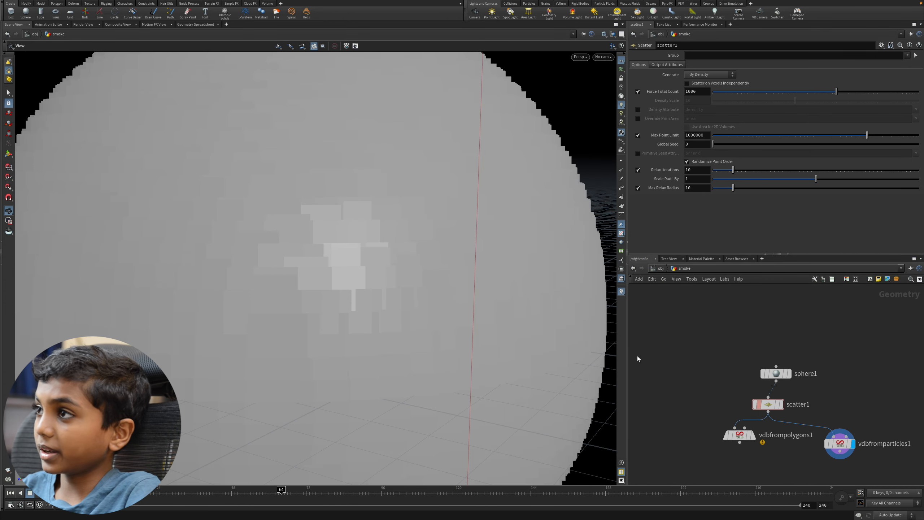
- Make the VDB from Particles node output a density Fog VDB and turn off its Distance VDB
{"action": "scroll", "coordinate": [528, 301], "scroll_direction": "down", "scroll_amount": 5}
{"action": "left_click", "coordinate": [838, 443]}
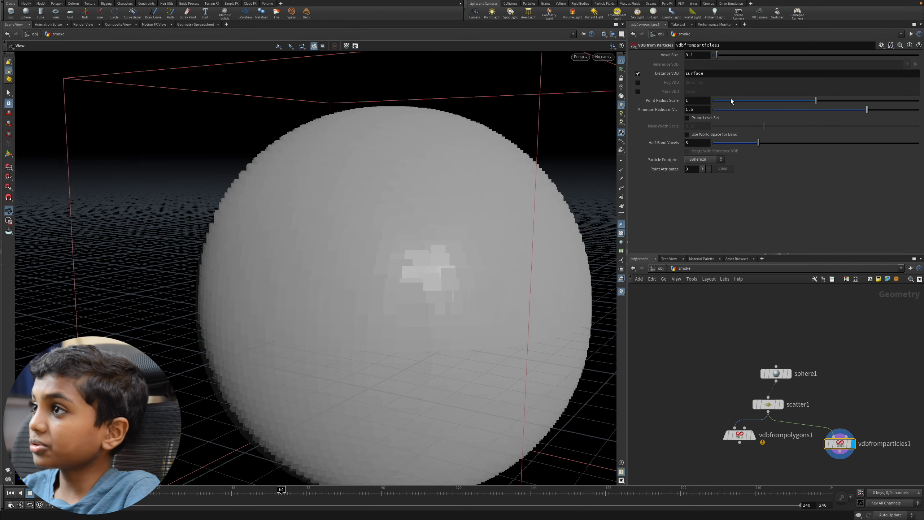
{"action": "left_click", "coordinate": [638, 82]}
{"action": "left_click", "coordinate": [638, 73]}
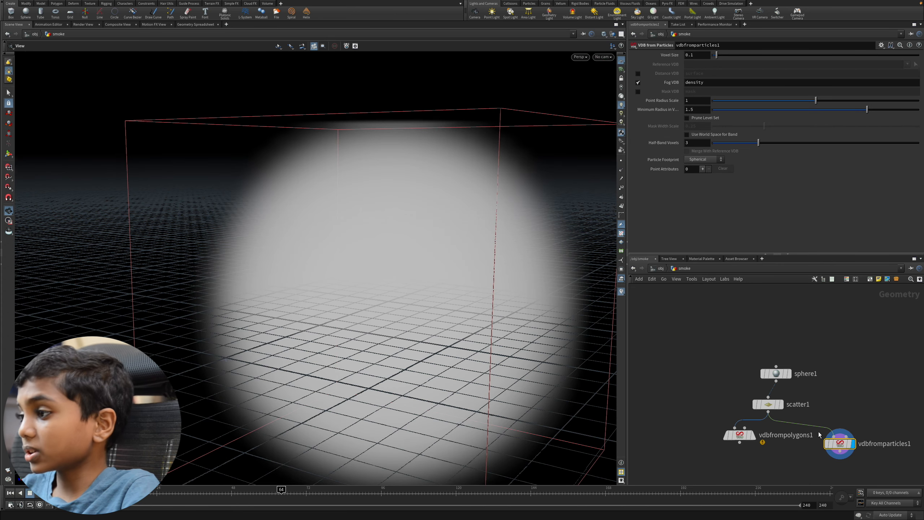
- Rewire the VDB from Particles node directly to the sphere, bypassing the Scatter node
{"action": "left_click_drag", "start_coordinate": [814, 399], "coordinate": [782, 376]}
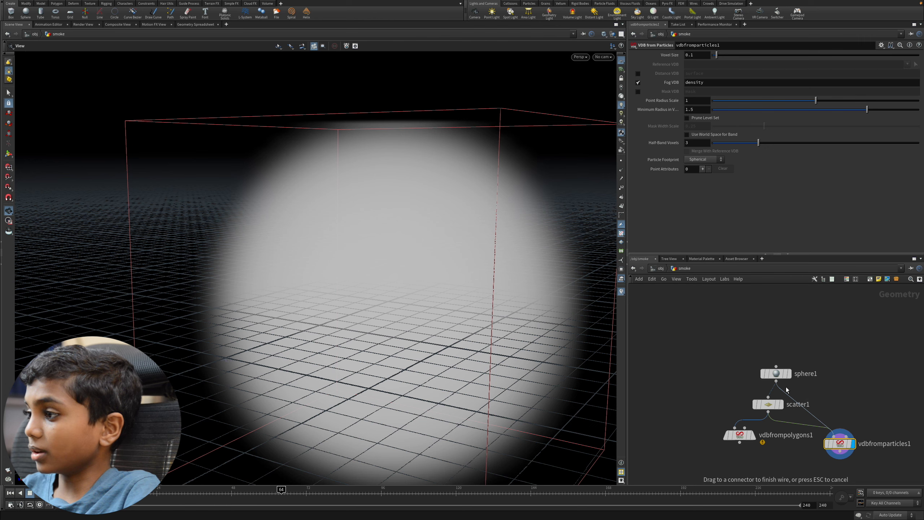
{"action": "left_click_drag", "start_coordinate": [843, 447], "coordinate": [850, 438]}
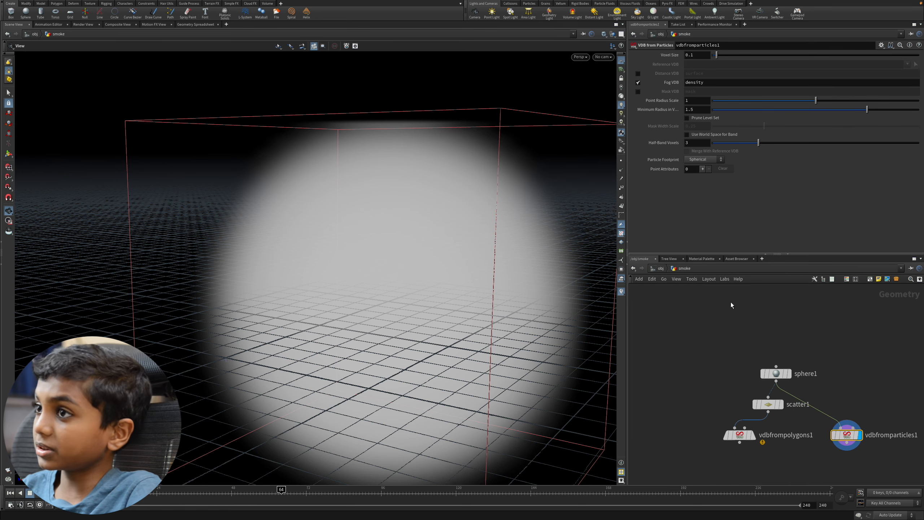
{"action": "left_click_drag", "start_coordinate": [534, 250], "coordinate": [473, 234]}
- Display the sphere node and examine the points of its polygon mesh up close
{"action": "left_click", "coordinate": [771, 373]}
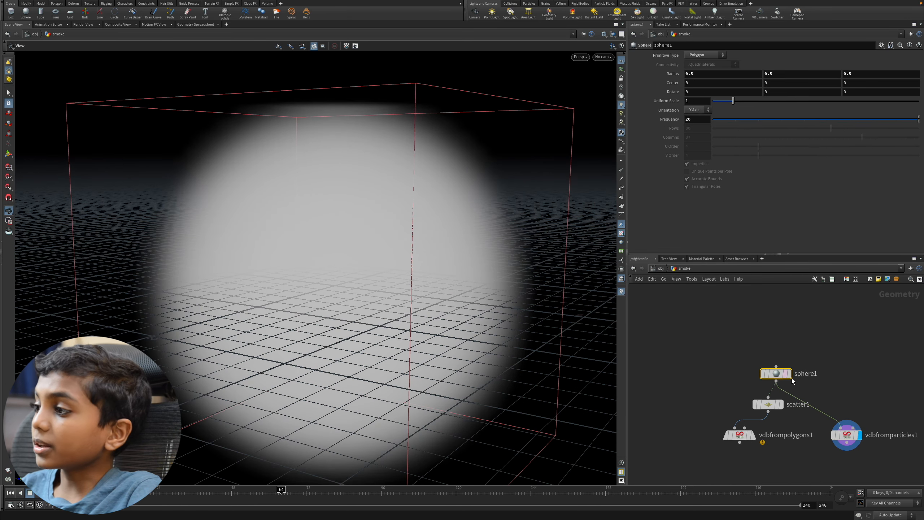
{"action": "left_click", "coordinate": [788, 374]}
{"action": "scroll", "coordinate": [349, 273], "scroll_direction": "up", "scroll_amount": 8}
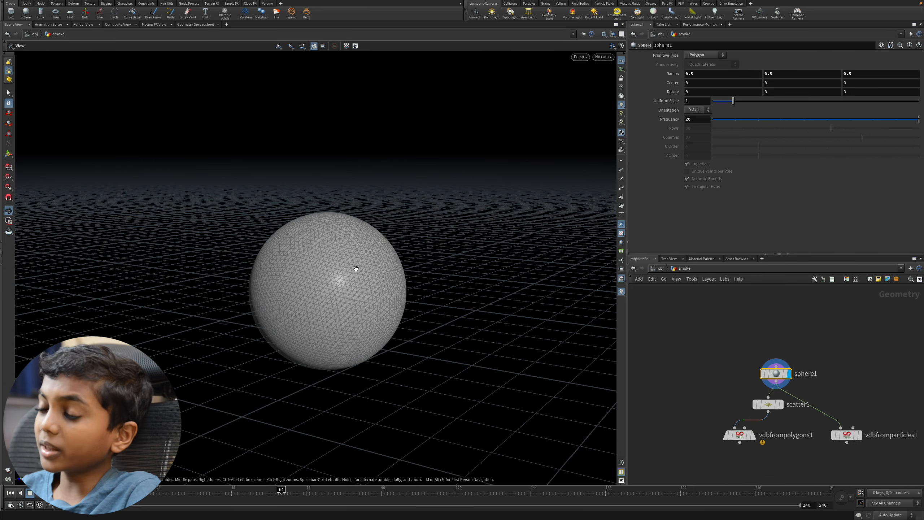
{"action": "scroll", "coordinate": [330, 262], "scroll_direction": "up", "scroll_amount": 10}
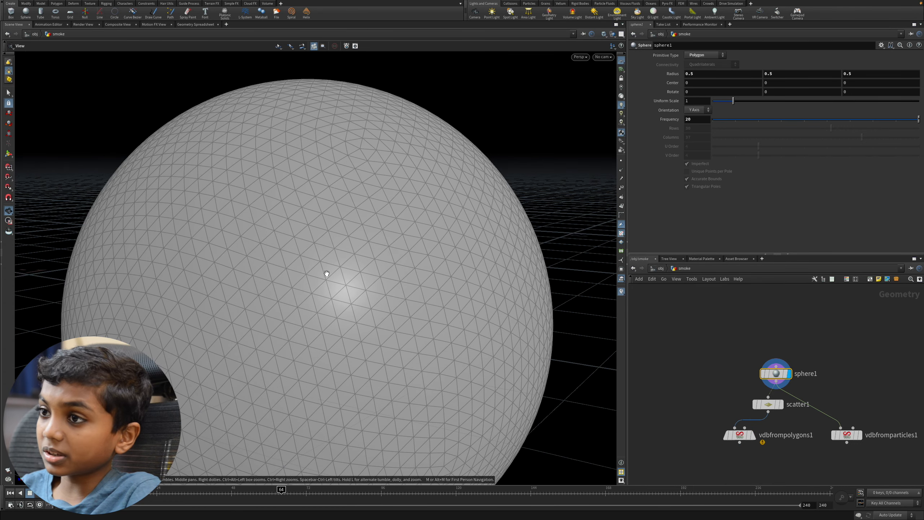
{"action": "scroll", "coordinate": [329, 239], "scroll_direction": "up", "scroll_amount": 5}
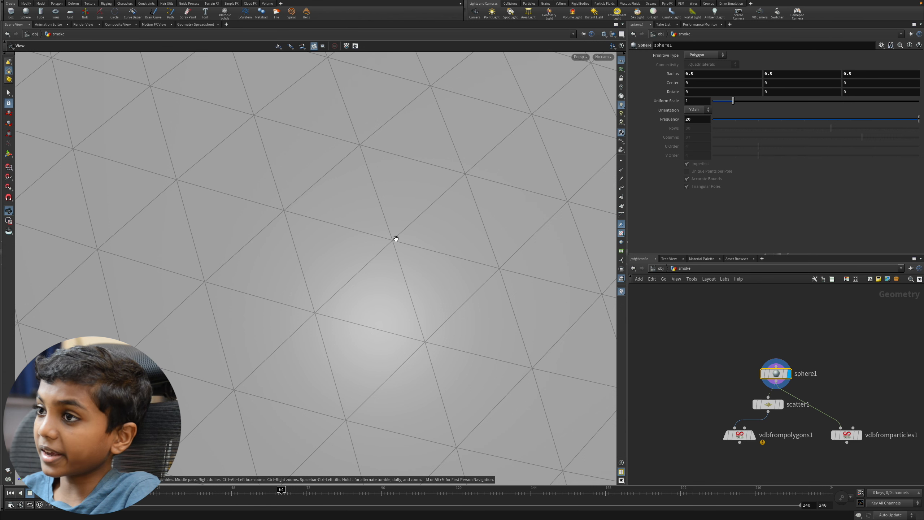
{"action": "scroll", "coordinate": [393, 241], "scroll_direction": "up", "scroll_amount": 3}
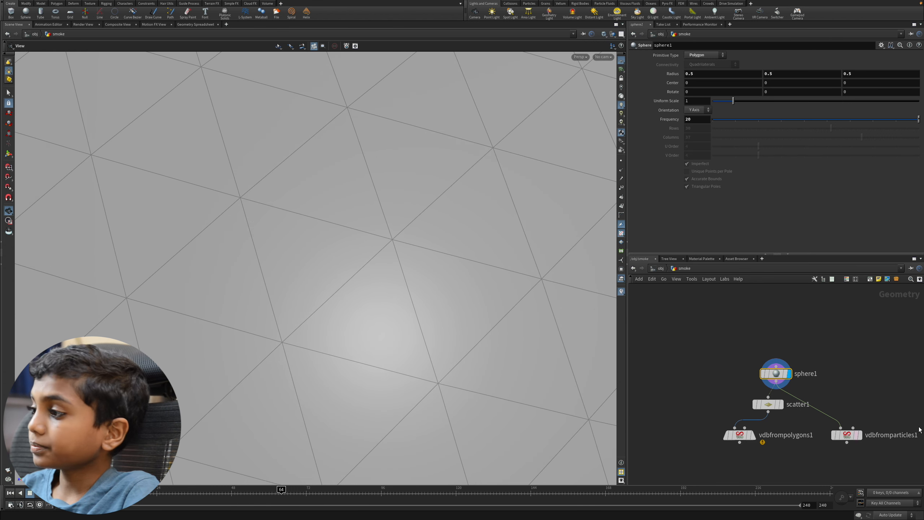
- Delete the Scatter and VDB from Particles nodes, and display the VDB from Polygons node placed below the sphere
{"action": "left_click", "coordinate": [767, 405]}
{"action": "key", "text": "Delete"}
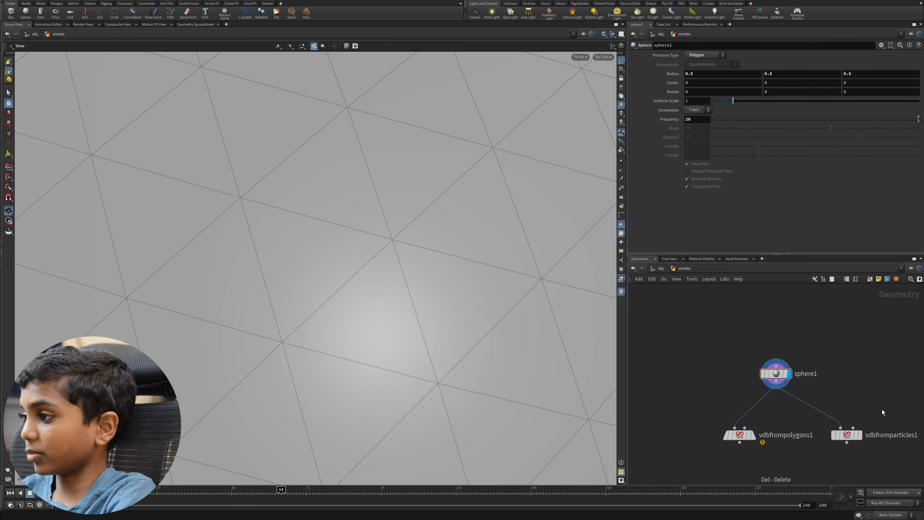
{"action": "left_click", "coordinate": [847, 435]}
{"action": "key", "text": "Delete"}
{"action": "left_click", "coordinate": [780, 411]}
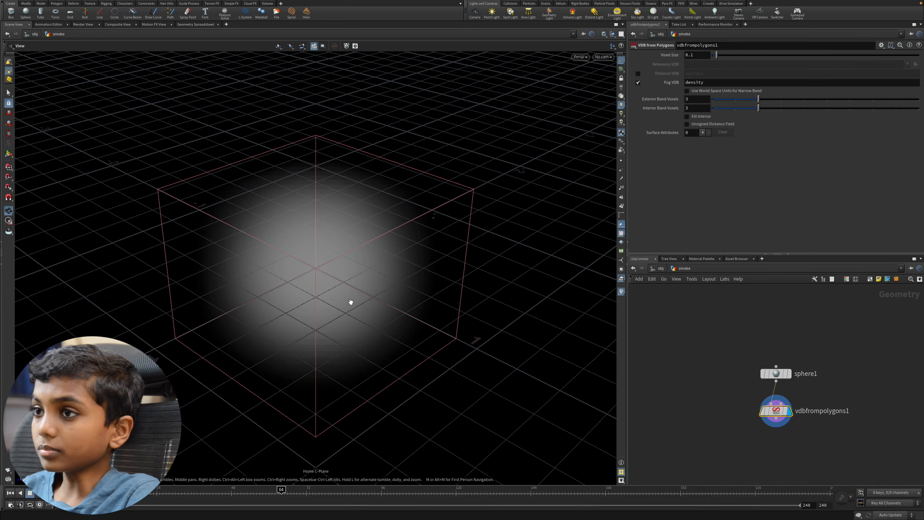
- Set the VDB from Polygons voxel size to 0.03
{"action": "left_click_drag", "start_coordinate": [350, 303], "coordinate": [431, 246]}
{"action": "left_click", "coordinate": [695, 56]}
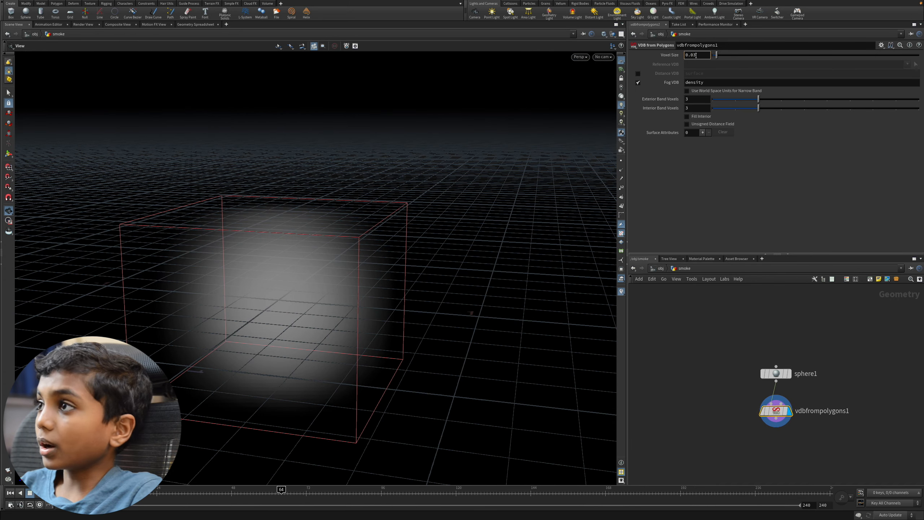
{"action": "key", "text": "Return"}
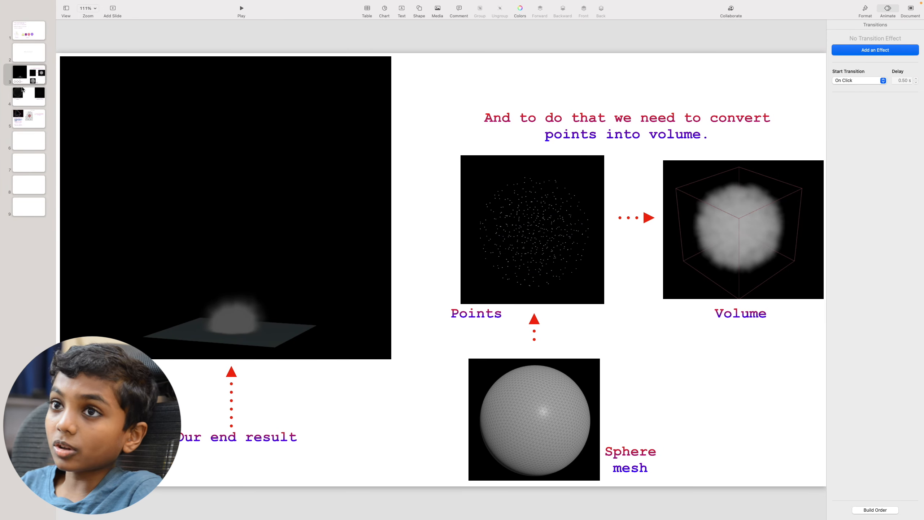
- Switch to the Keynote presentation, review the points-to-volume slide and open the fifth slide
{"action": "left_click", "coordinate": [25, 90]}
{"action": "key", "text": "Up"}
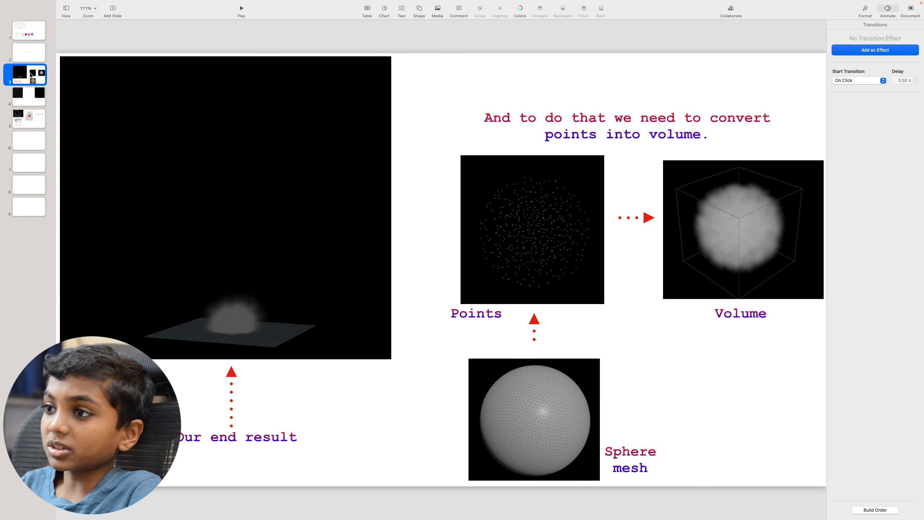
{"action": "left_click", "coordinate": [27, 121]}
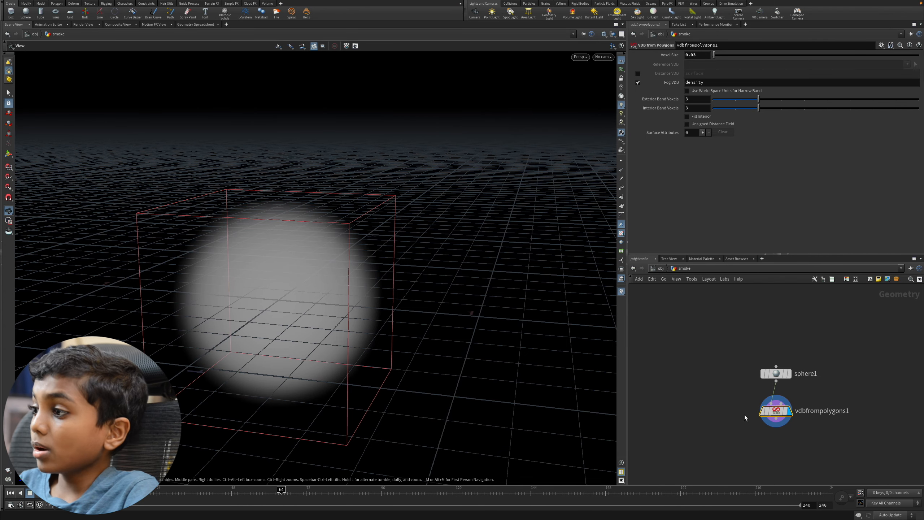
- Back in Houdini, add a Pyro Source node wired below the VDB from Polygons node and display it
{"action": "middle_click_drag", "start_coordinate": [789, 454], "coordinate": [791, 439]}
{"action": "left_click_drag", "start_coordinate": [200, 309], "coordinate": [266, 332]}
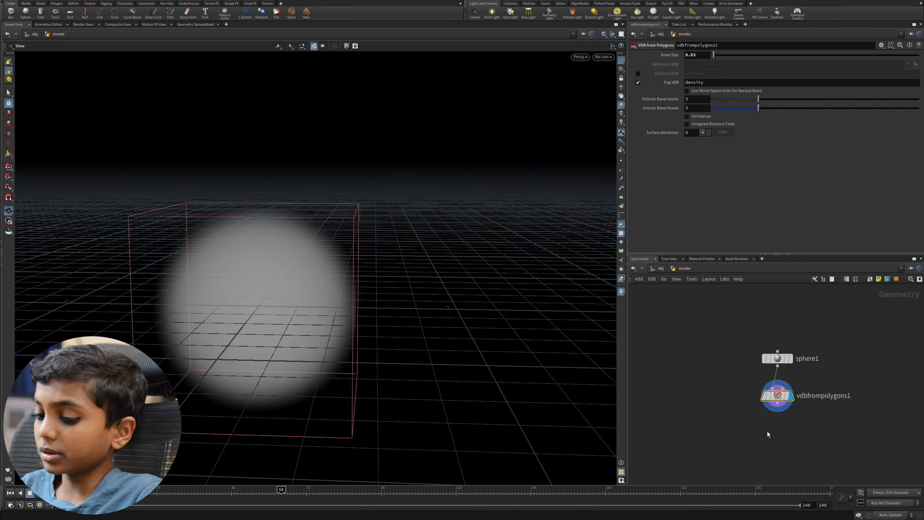
{"action": "key", "text": "Tab"}
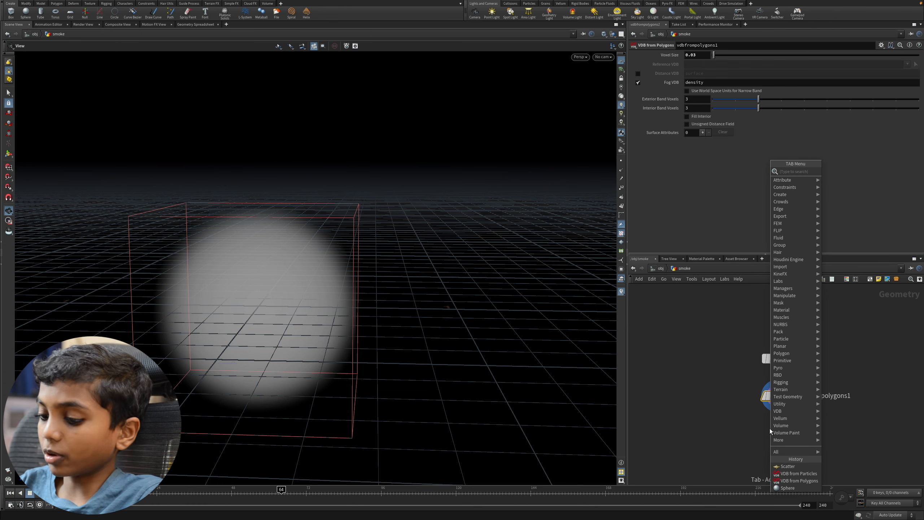
{"action": "type", "text": "pyro"}
{"action": "key", "text": "Return"}
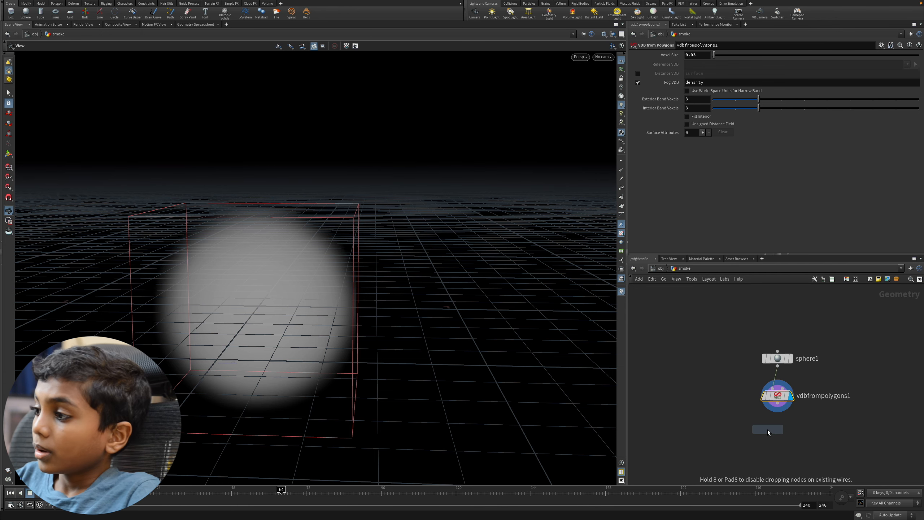
{"action": "left_click", "coordinate": [777, 427]}
{"action": "left_click", "coordinate": [792, 428]}
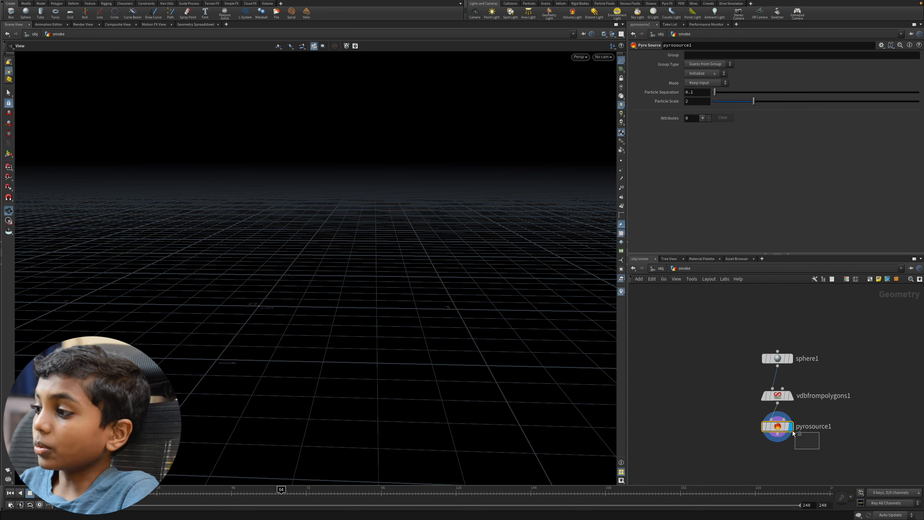
{"action": "left_click_drag", "start_coordinate": [251, 306], "coordinate": [278, 301]}
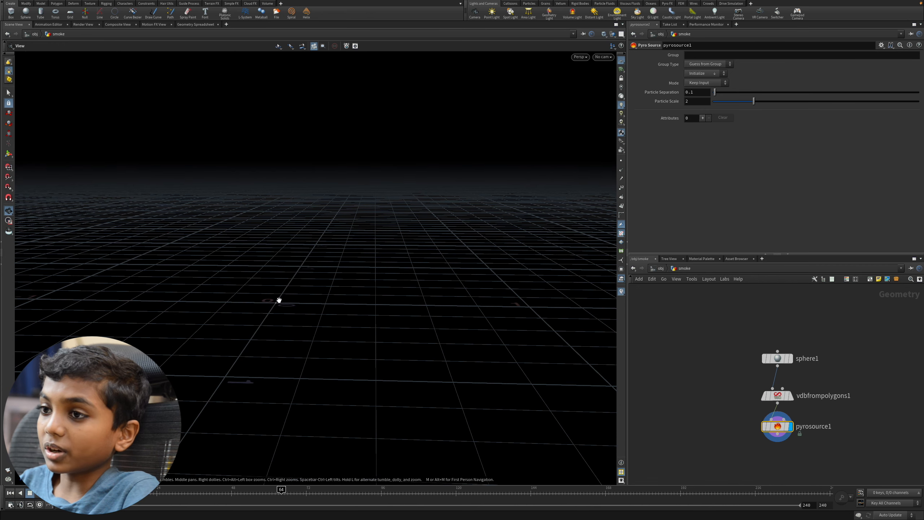
- Check the VDB from Polygons node's information and set the Pyro Source mode to Volume Scatter
{"action": "left_click", "coordinate": [695, 83]}
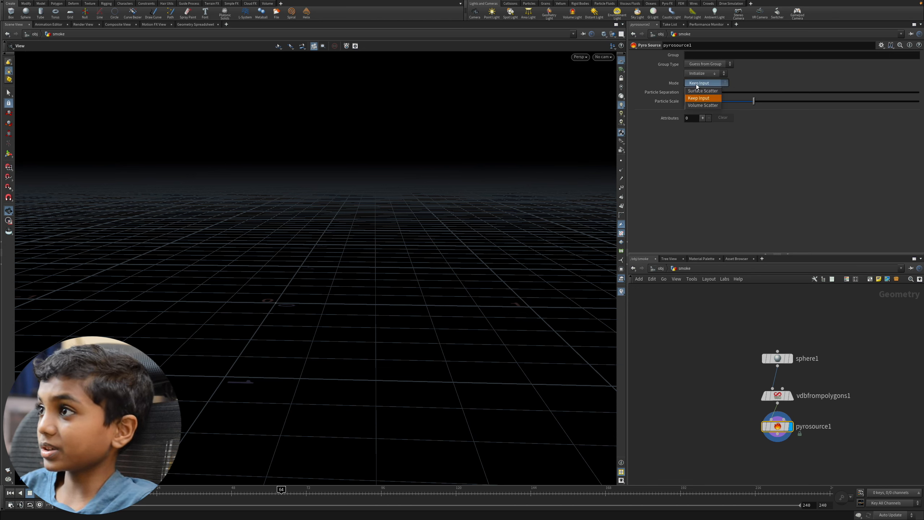
{"action": "left_click", "coordinate": [706, 84]}
{"action": "left_click", "coordinate": [704, 91]}
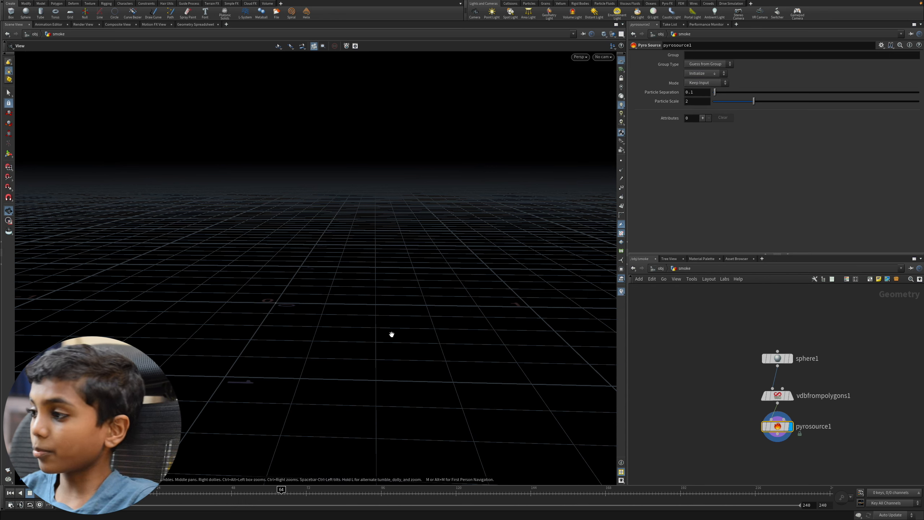
{"action": "middle_click", "coordinate": [776, 396]}
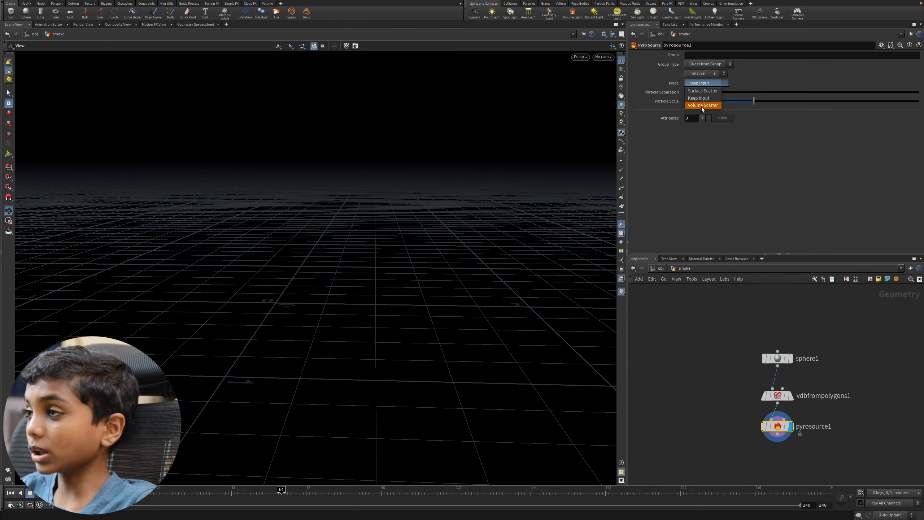
{"action": "left_click", "coordinate": [702, 105]}
{"action": "left_click_drag", "start_coordinate": [315, 301], "coordinate": [245, 307]}
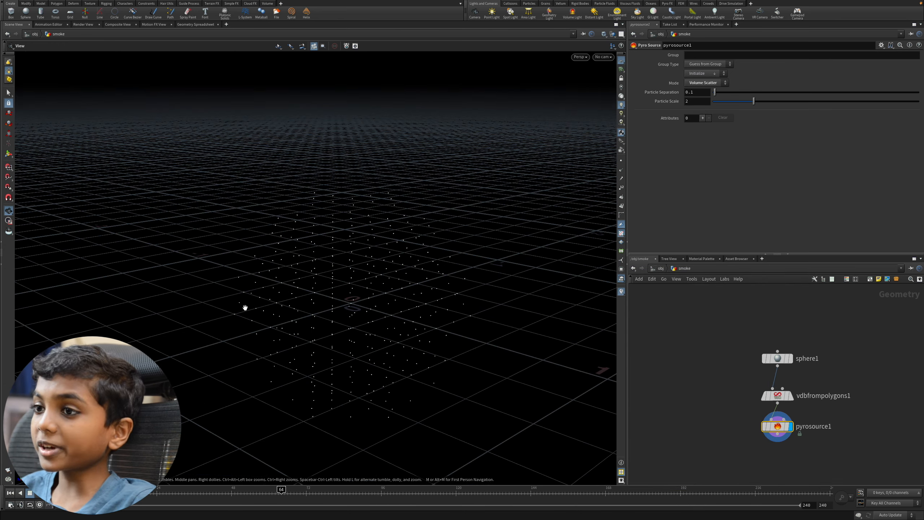
{"action": "left_click_drag", "start_coordinate": [303, 300], "coordinate": [338, 267]}
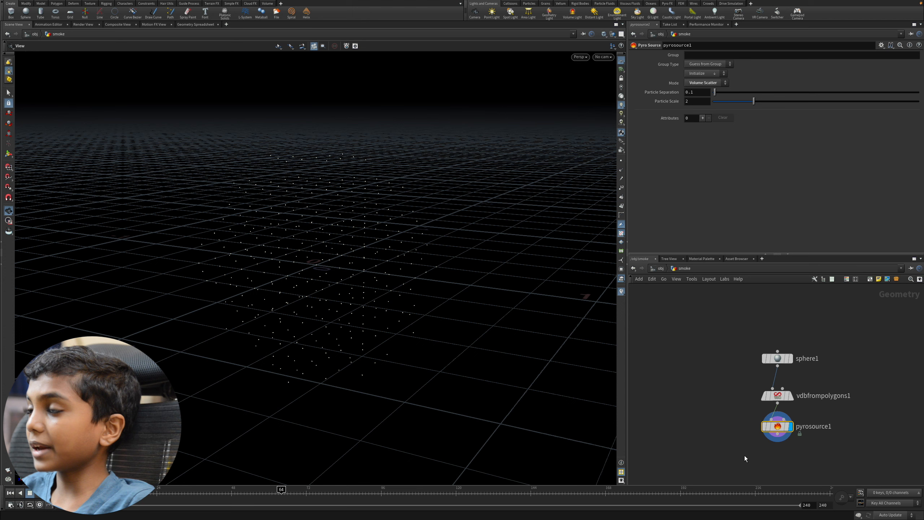
- Examine the VDB from Polygons settings and the points the Pyro Source node scatters inside the volume
{"action": "left_click", "coordinate": [820, 403]}
{"action": "left_click", "coordinate": [825, 407]}
{"action": "left_click_drag", "start_coordinate": [779, 396], "coordinate": [778, 393]}
{"action": "left_click", "coordinate": [813, 426]}
{"action": "left_click", "coordinate": [814, 452]}
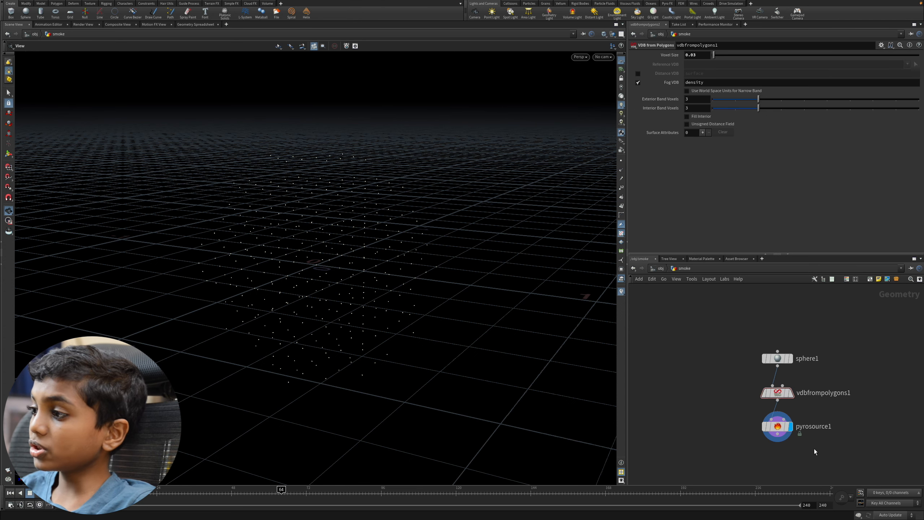
{"action": "left_click", "coordinate": [777, 427]}
{"action": "left_click_drag", "start_coordinate": [268, 237], "coordinate": [330, 247]}
{"action": "left_click_drag", "start_coordinate": [388, 252], "coordinate": [274, 249]}
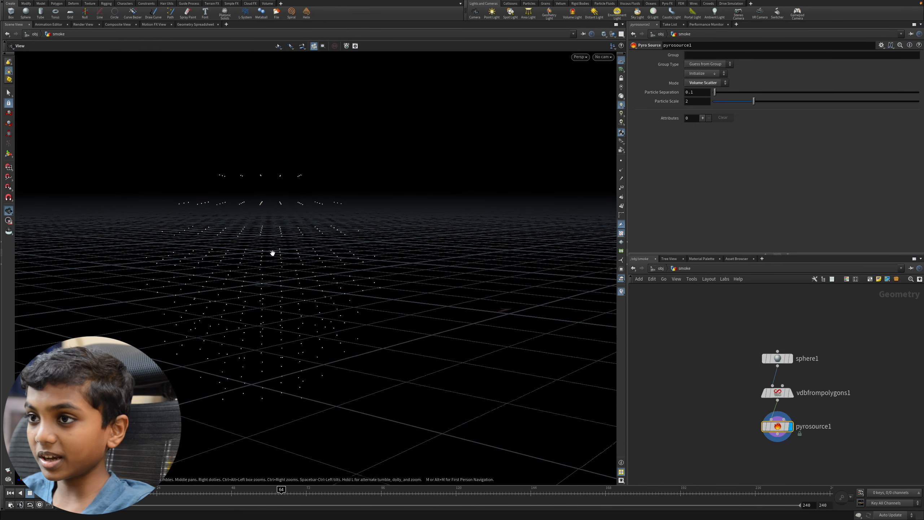
{"action": "left_click_drag", "start_coordinate": [827, 406], "coordinate": [775, 422]}
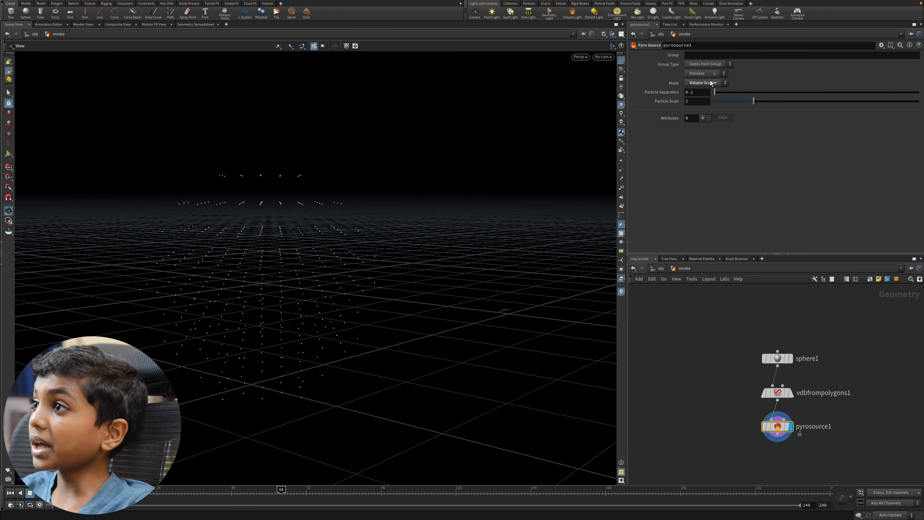
- Set the Pyro Source mode to Surface Scatter and inspect the scattered points in the viewport
{"action": "left_click", "coordinate": [703, 82]}
{"action": "left_click", "coordinate": [703, 91]}
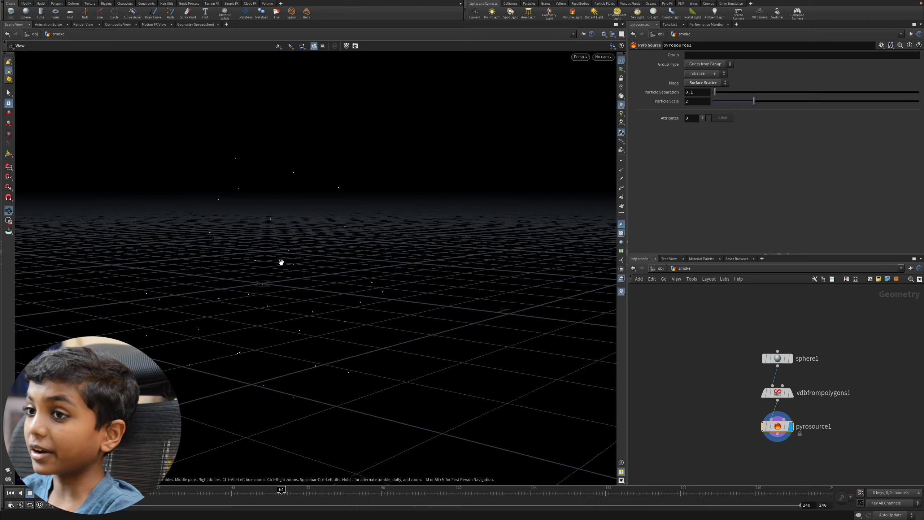
{"action": "mouse_move", "coordinate": [400, 273]}
{"action": "left_mouse_down"}
{"action": "mouse_move", "coordinate": [443, 275]}
{"action": "mouse_move", "coordinate": [403, 272]}
{"action": "left_mouse_up"}
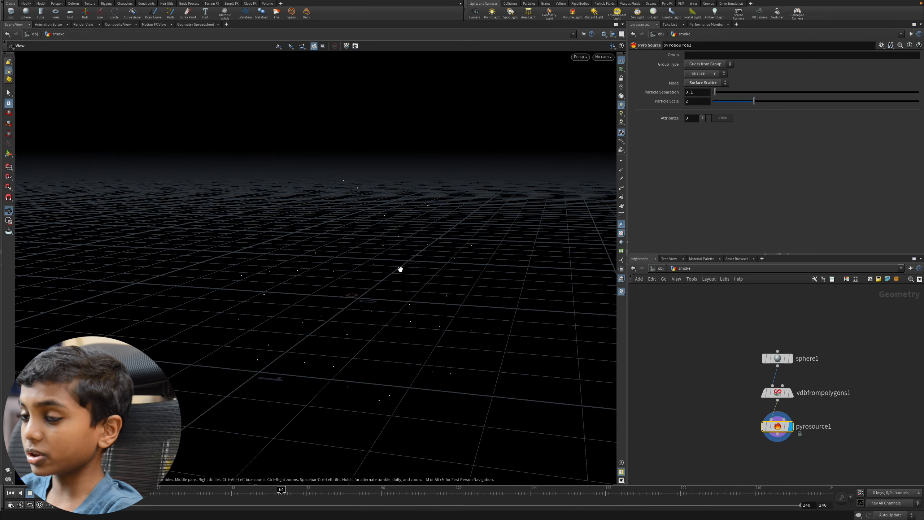
{"action": "mouse_move", "coordinate": [396, 341]}
{"action": "left_mouse_down"}
{"action": "mouse_move", "coordinate": [355, 324]}
{"action": "mouse_move", "coordinate": [380, 340]}
{"action": "left_mouse_up"}
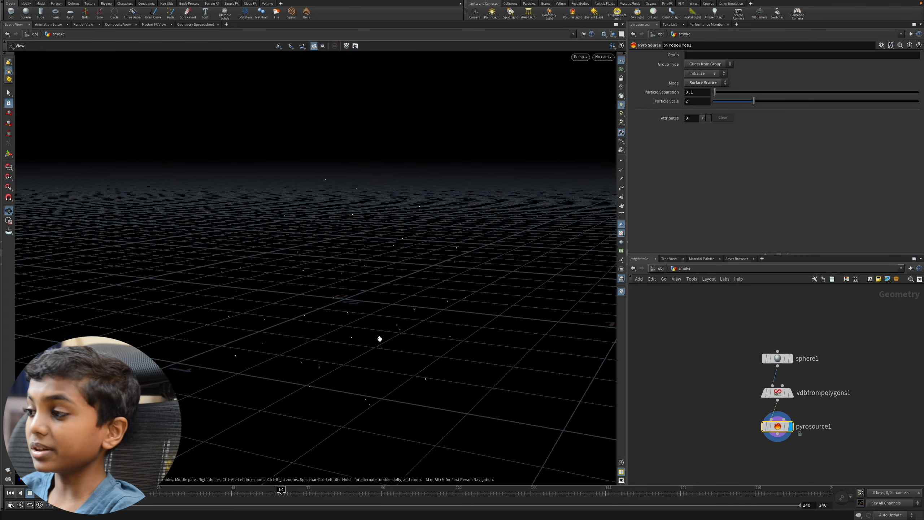
- Temporarily bypass the VDB from Polygons node to compare the scattered points, and re-enable it
{"action": "left_click", "coordinate": [764, 392]}
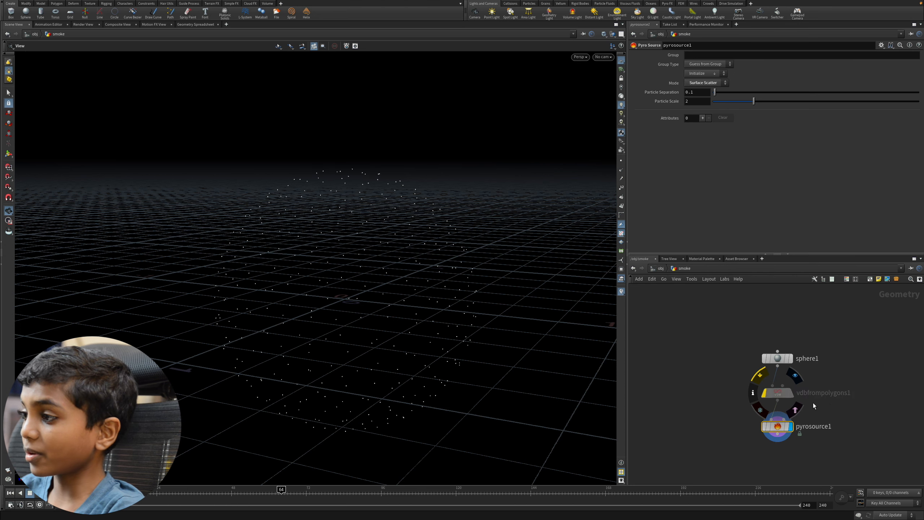
{"action": "left_click", "coordinate": [777, 392]}
{"action": "left_click_drag", "start_coordinate": [433, 302], "coordinate": [604, 363]}
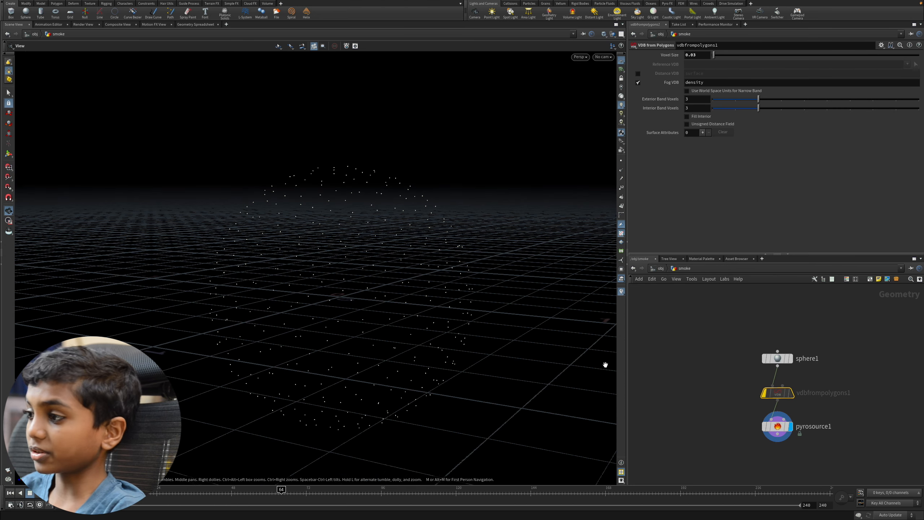
{"action": "left_click", "coordinate": [764, 392]}
{"action": "left_click", "coordinate": [786, 393]}
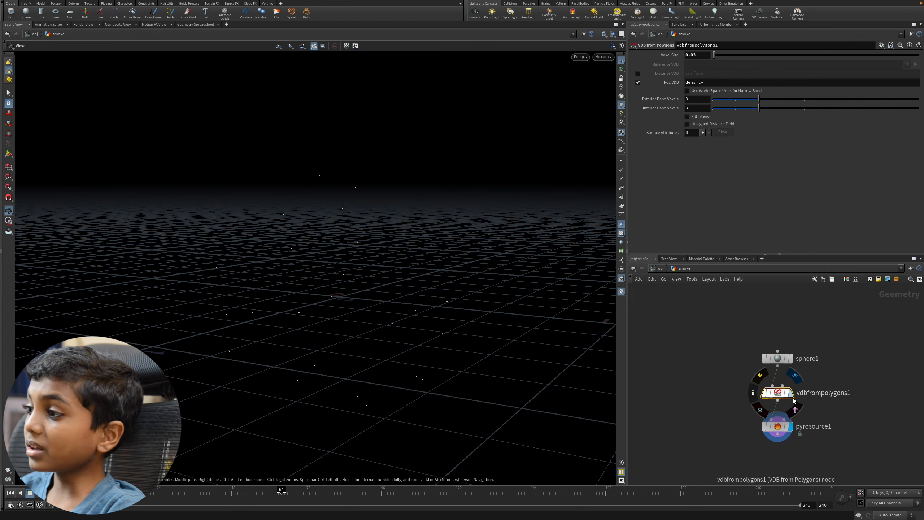
{"action": "scroll", "coordinate": [377, 280], "scroll_direction": "up", "scroll_amount": 3}
{"action": "left_click_drag", "start_coordinate": [378, 280], "coordinate": [468, 326]}
- Set the Pyro Source node's Particle Separation to 0.03
{"action": "left_click", "coordinate": [785, 424]}
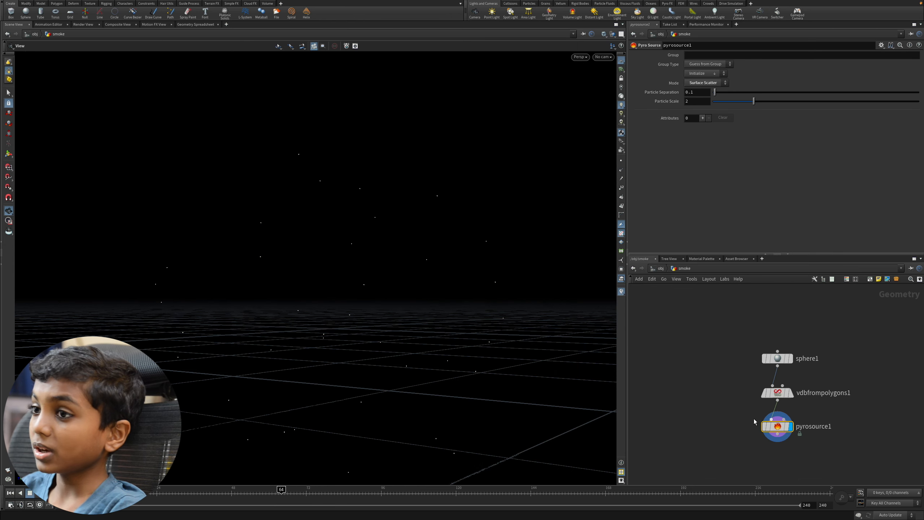
{"action": "left_click_drag", "start_coordinate": [404, 285], "coordinate": [392, 240]}
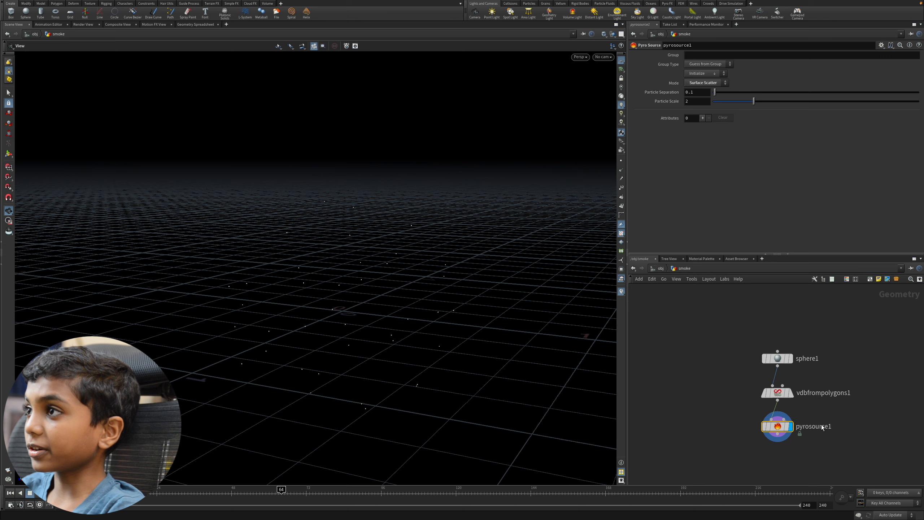
{"action": "left_click", "coordinate": [703, 92]}
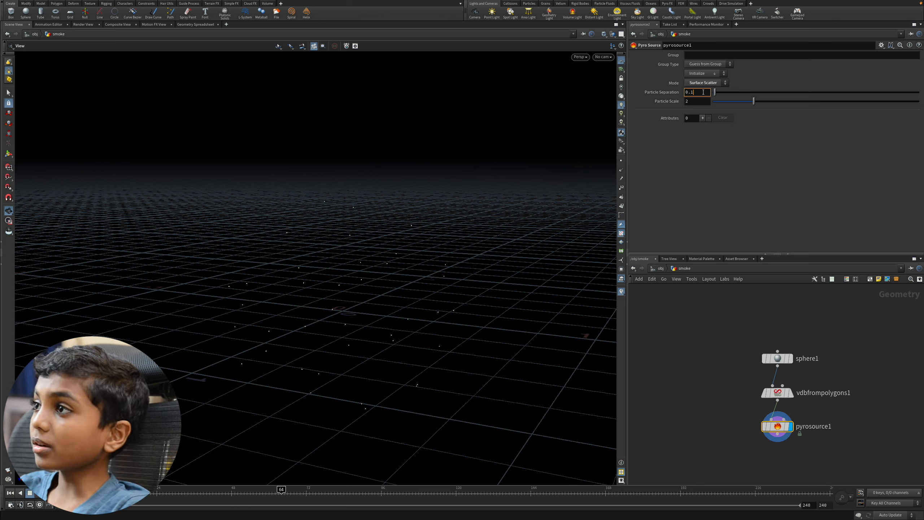
{"action": "type", "text": "3"}
{"action": "key", "text": "Return"}
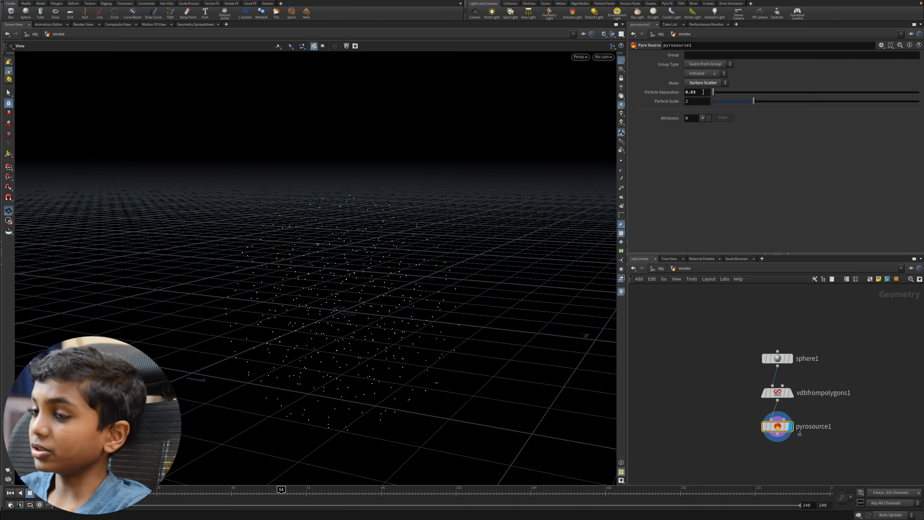
- Move the Pyro Source node aside, add a Scatter node wired below VDB from Polygons, and display its points for comparison
{"action": "middle_click_drag", "start_coordinate": [796, 455], "coordinate": [799, 440]}
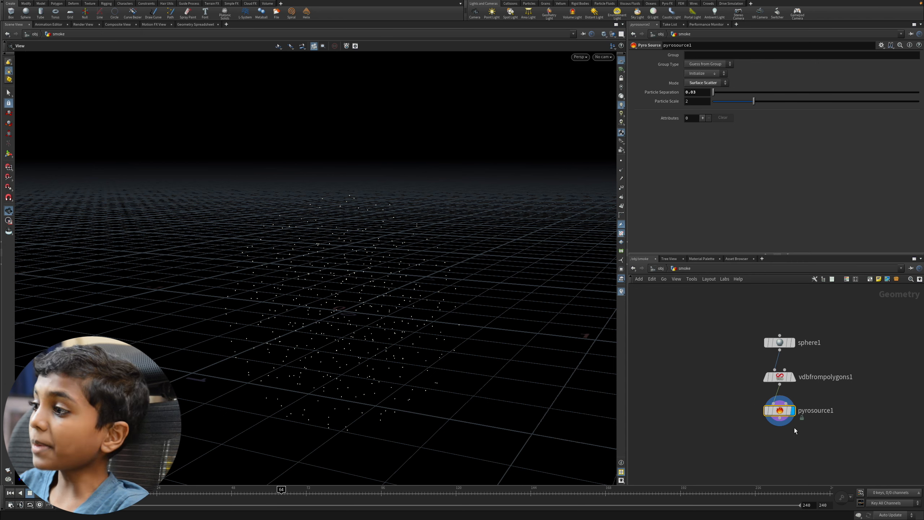
{"action": "left_click_drag", "start_coordinate": [782, 413], "coordinate": [745, 419]}
{"action": "left_click", "coordinate": [857, 434]}
{"action": "left_click_drag", "start_coordinate": [847, 436], "coordinate": [740, 403]}
{"action": "left_click", "coordinate": [833, 416]}
{"action": "key", "text": "Tab"}
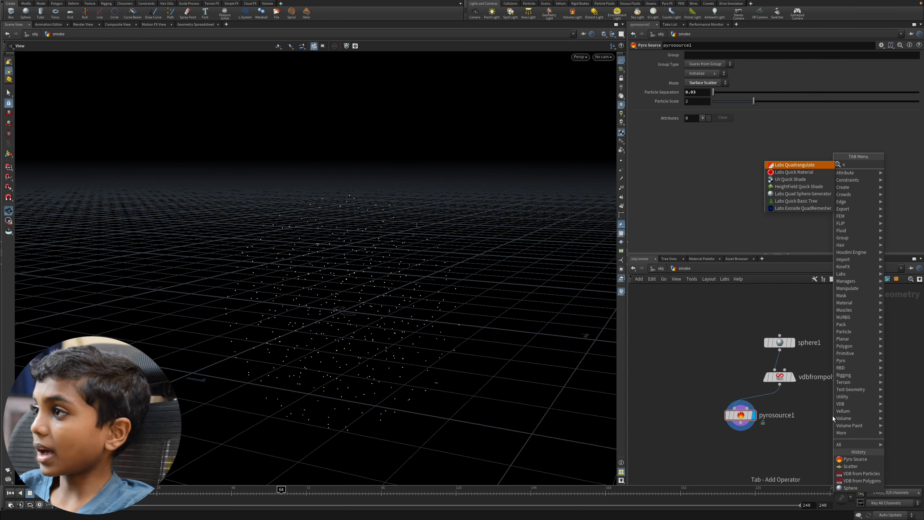
{"action": "type", "text": "sca"}
{"action": "key", "text": "Return"}
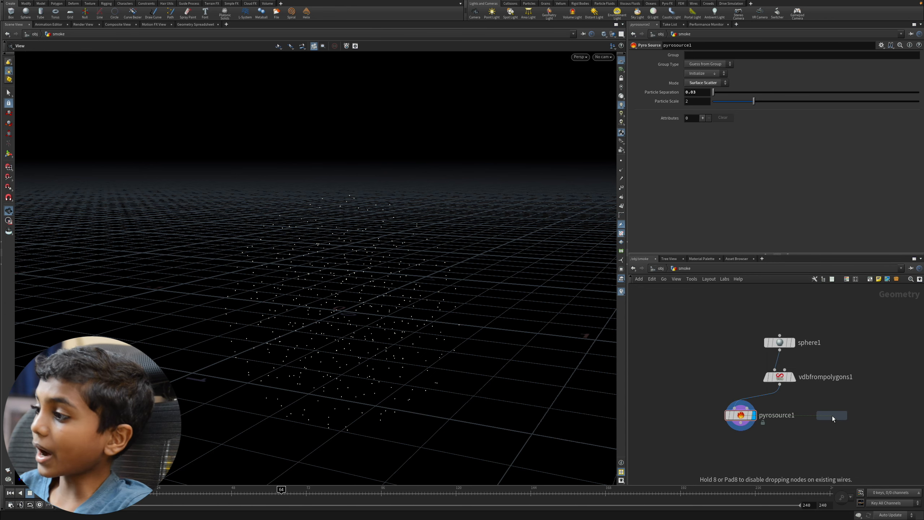
{"action": "left_click", "coordinate": [831, 418]}
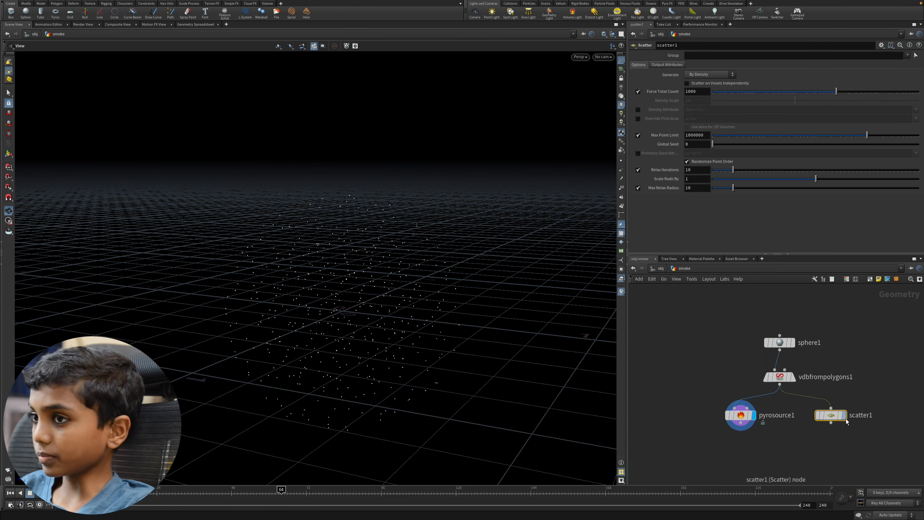
{"action": "left_click", "coordinate": [844, 416]}
{"action": "left_click_drag", "start_coordinate": [451, 320], "coordinate": [328, 266]}
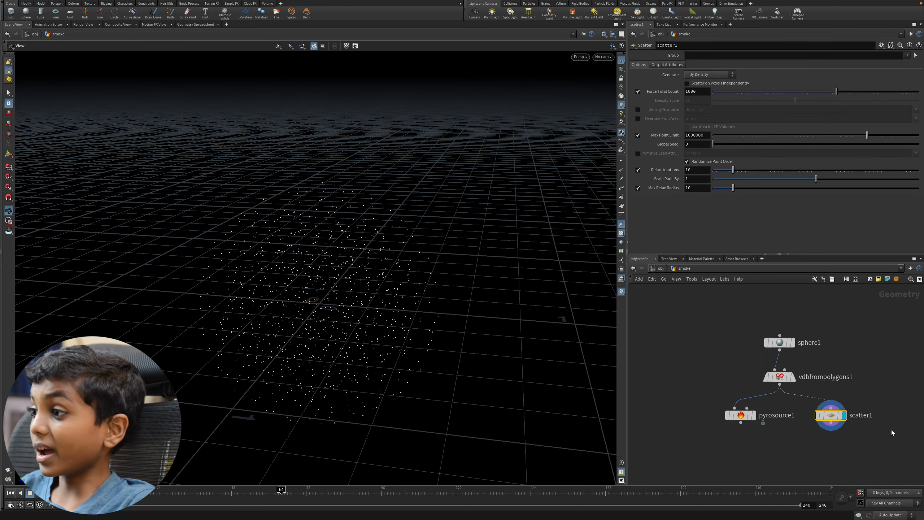
- Delete the Scatter node and move the Pyro Source node back in line below VDB from Polygons
{"action": "key", "text": "Delete"}
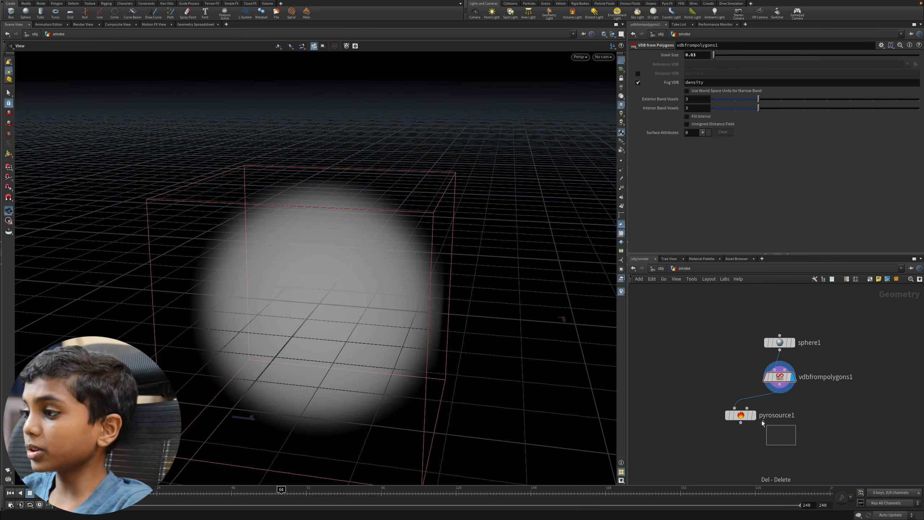
{"action": "left_click", "coordinate": [744, 414]}
{"action": "left_click_drag", "start_coordinate": [745, 414], "coordinate": [784, 412]}
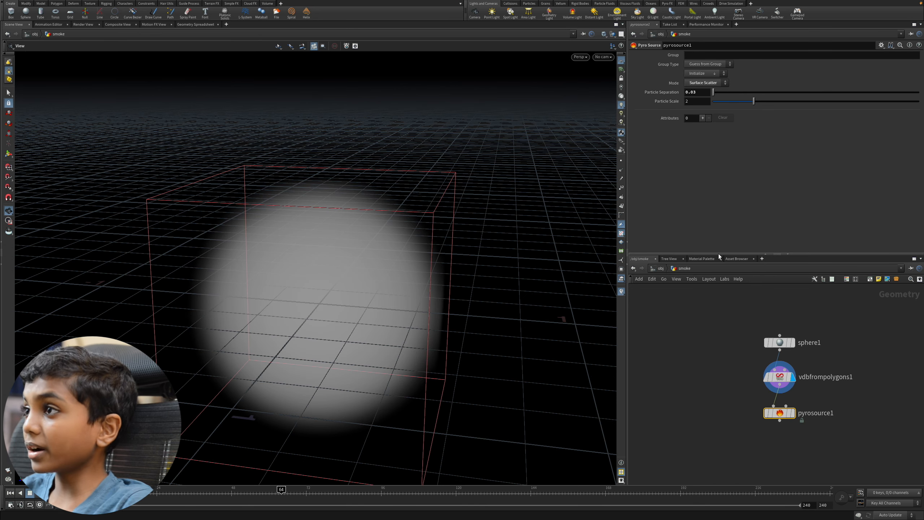
- Add two attribute entries to the Pyro Source node and set the first one to Density
{"action": "left_click", "coordinate": [702, 118]}
{"action": "left_click", "coordinate": [702, 118]}
{"action": "left_click", "coordinate": [721, 128]}
{"action": "left_click", "coordinate": [723, 139]}
- Set the second attribute to temperature and switch both entries to Custom, keeping the names density and temperature
{"action": "left_click", "coordinate": [728, 167]}
{"action": "left_click", "coordinate": [725, 183]}
{"action": "left_click", "coordinate": [726, 166]}
{"action": "left_click", "coordinate": [726, 223]}
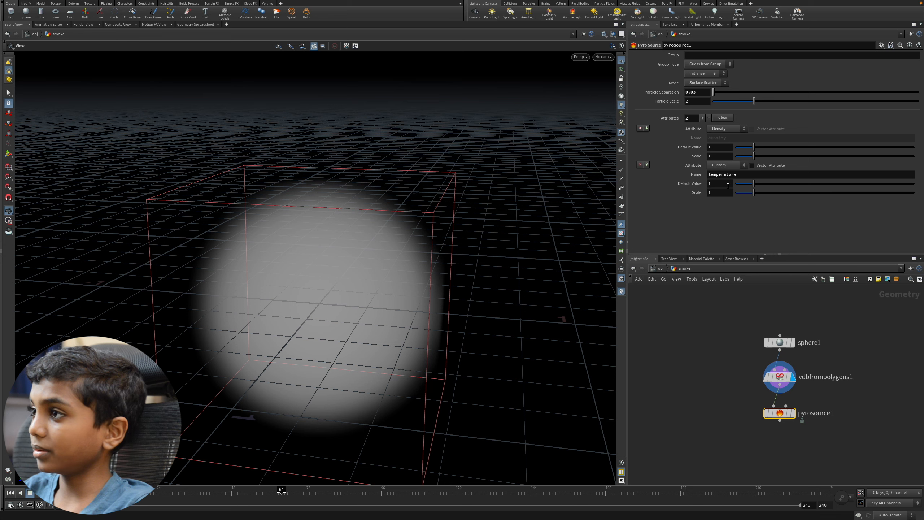
{"action": "left_click", "coordinate": [725, 128]}
{"action": "left_click", "coordinate": [724, 185]}
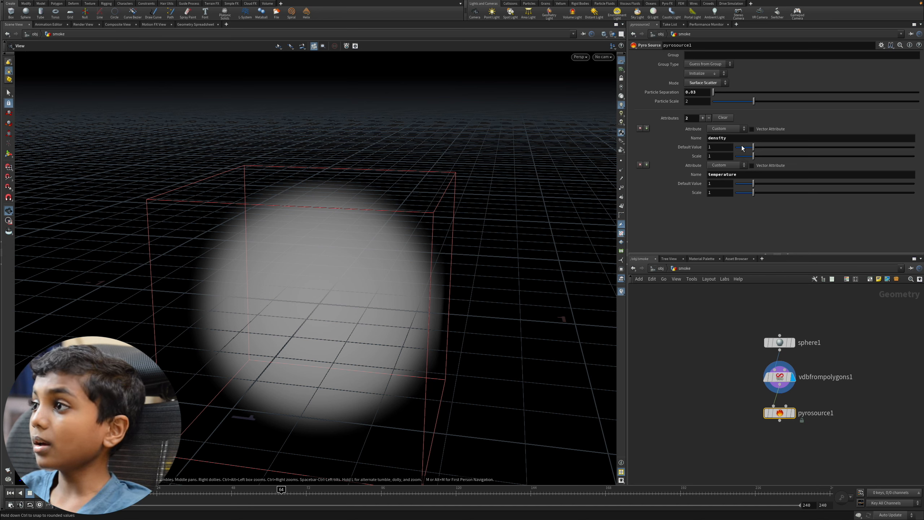
- With the geometry spreadsheet shown, set the density attribute's Default Value to 4.2 and its Scale to 2
{"action": "left_click", "coordinate": [190, 25]}
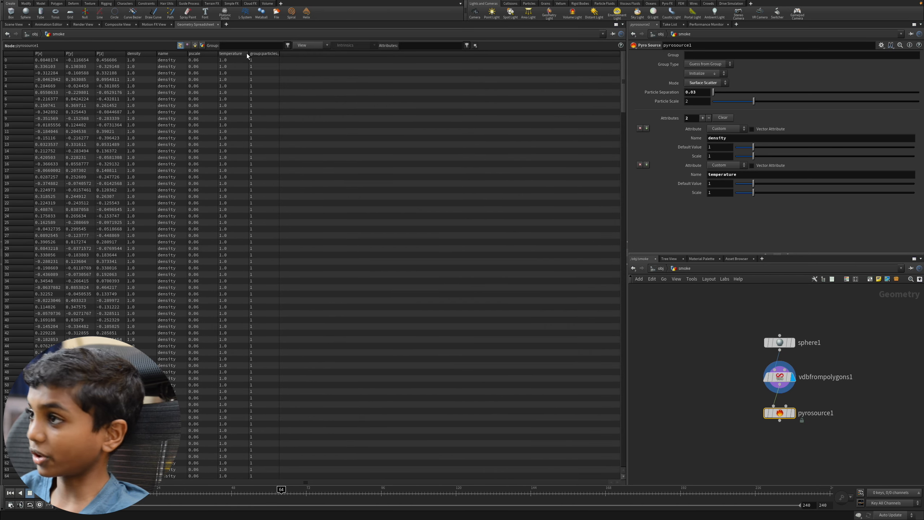
{"action": "left_click_drag", "start_coordinate": [753, 147], "coordinate": [810, 146]}
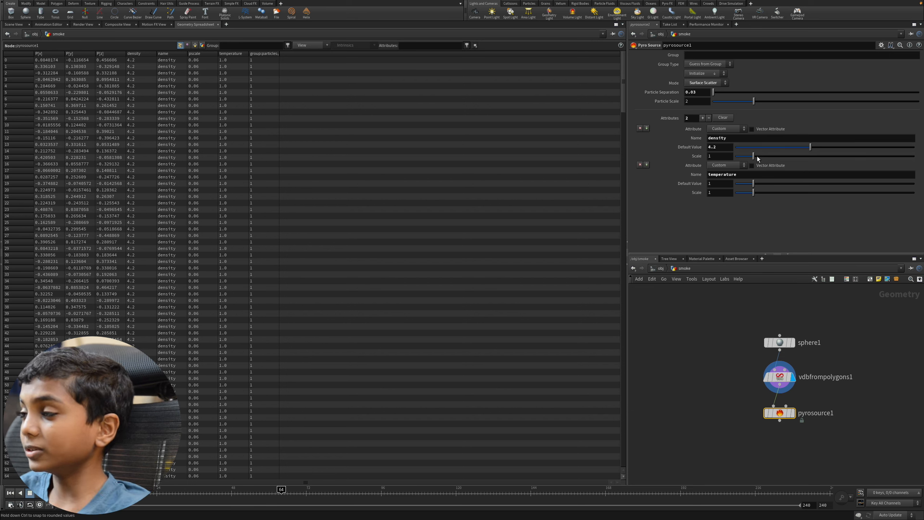
{"action": "left_click_drag", "start_coordinate": [753, 156], "coordinate": [757, 156]}
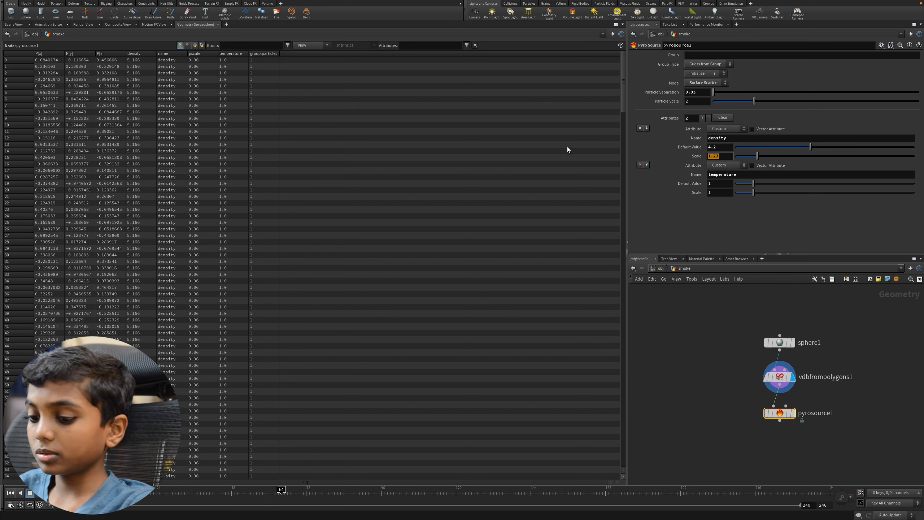
{"action": "type", "text": "2"}
{"action": "key", "text": "Return"}
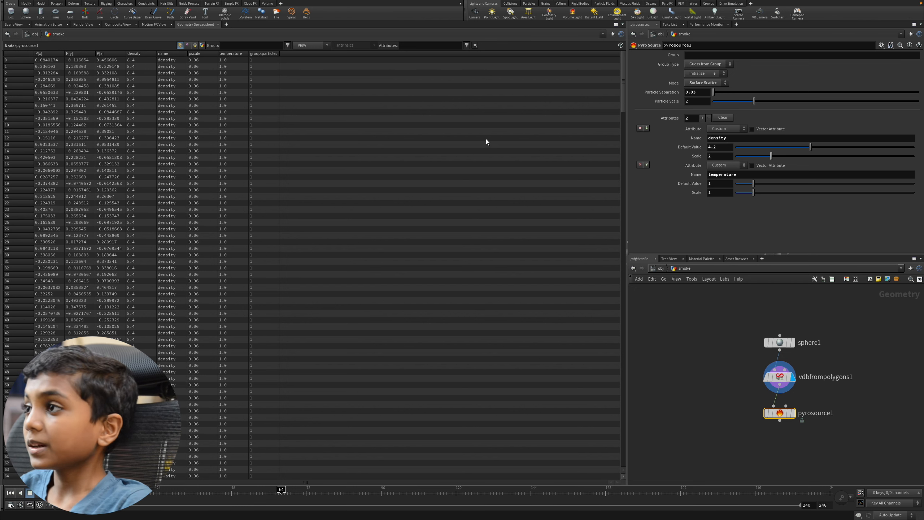
- Reset the density attribute's Default Value and Scale to 1
{"action": "left_click_drag", "start_coordinate": [723, 147], "coordinate": [613, 140]}
{"action": "type", "text": "1"}
{"action": "key", "text": "Tab"}
{"action": "type", "text": "1"}
{"action": "key", "text": "Return"}
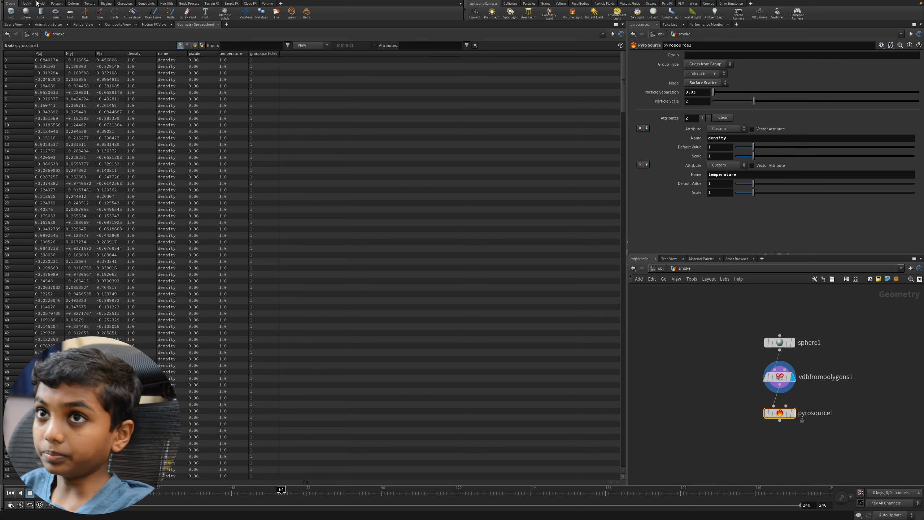
- Return to the scene view, display the Pyro Source node and inspect its points from several angles
{"action": "left_click", "coordinate": [14, 24]}
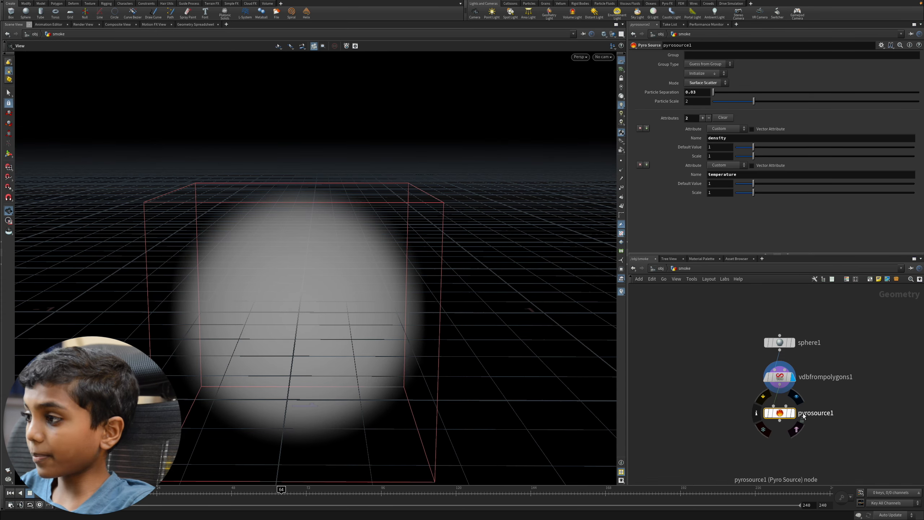
{"action": "left_click", "coordinate": [794, 414]}
{"action": "middle_click_drag", "start_coordinate": [302, 330], "coordinate": [326, 234]}
{"action": "left_click_drag", "start_coordinate": [382, 271], "coordinate": [365, 271]}
{"action": "left_click_drag", "start_coordinate": [356, 277], "coordinate": [293, 225]}
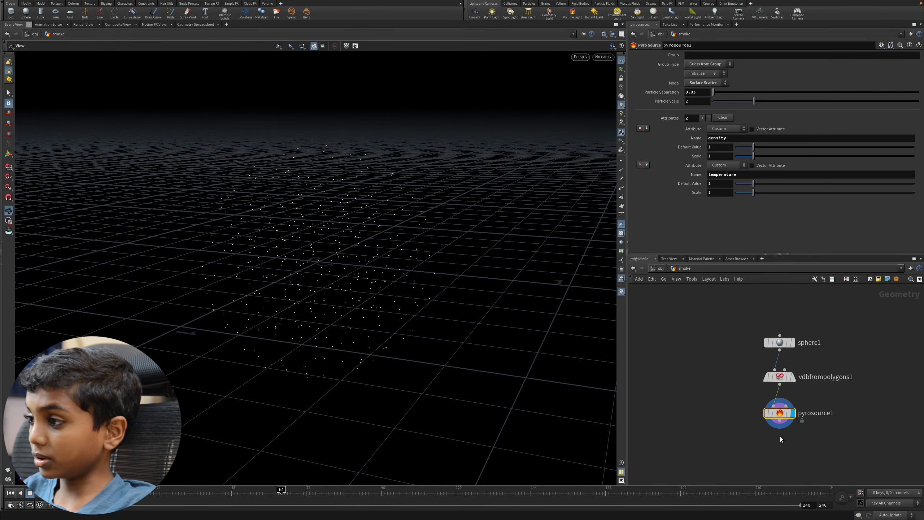
- Add a Volume Rasterize Attributes node wired below the Pyro Source node
{"action": "key", "text": "Tab"}
{"action": "type", "text": "volume"}
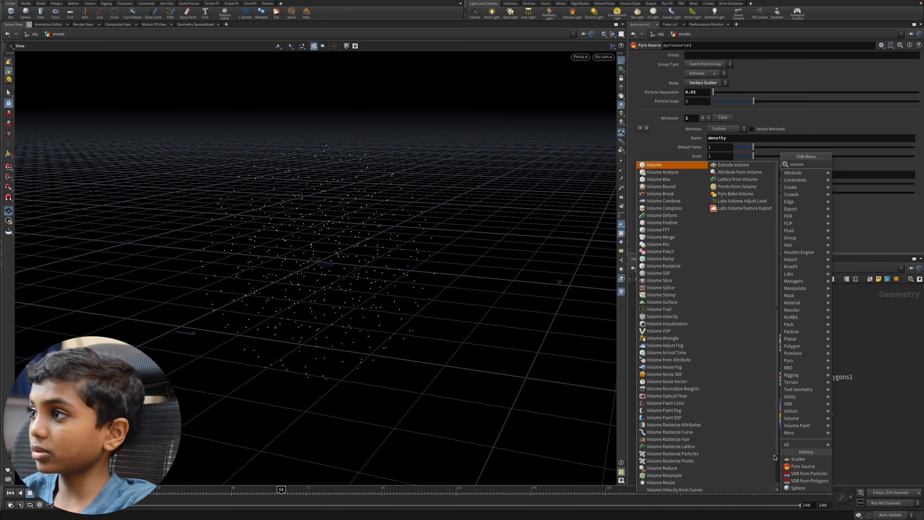
{"action": "key", "text": "BackSpace"}
{"action": "key", "text": "BackSpace"}
{"action": "key", "text": "BackSpace"}
{"action": "key", "text": "BackSpace"}
{"action": "key", "text": "BackSpace"}
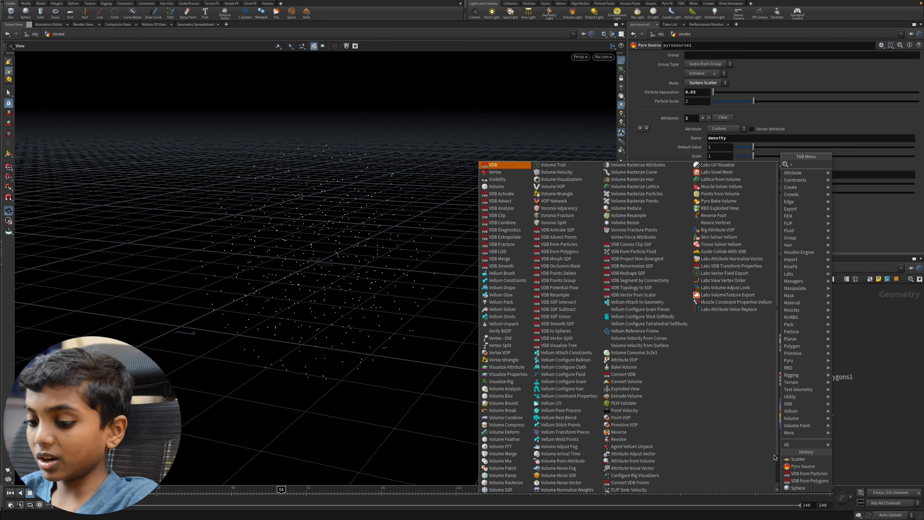
{"action": "type", "text": "ra"}
{"action": "key", "text": "Down"}
{"action": "key", "text": "Down"}
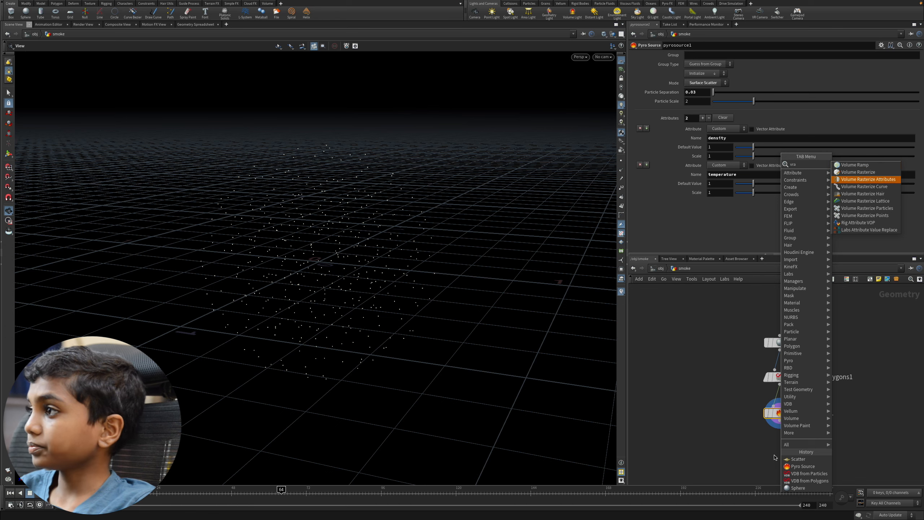
{"action": "key", "text": "Return"}
{"action": "left_click", "coordinate": [780, 449]}
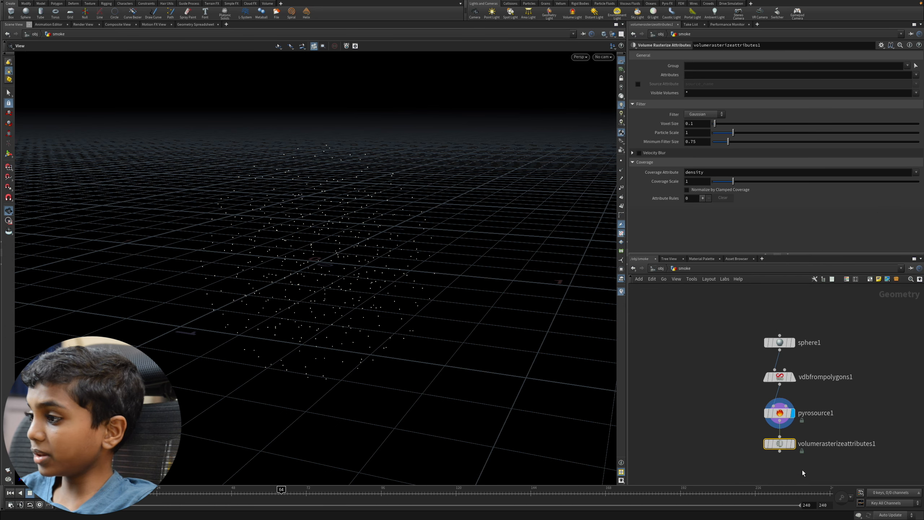
- Display the Volume Rasterize Attributes node and shift it slightly farther below the Pyro Source node
{"action": "scroll", "coordinate": [790, 451], "scroll_direction": "up", "scroll_amount": 4}
{"action": "middle_click_drag", "start_coordinate": [870, 470], "coordinate": [887, 451]}
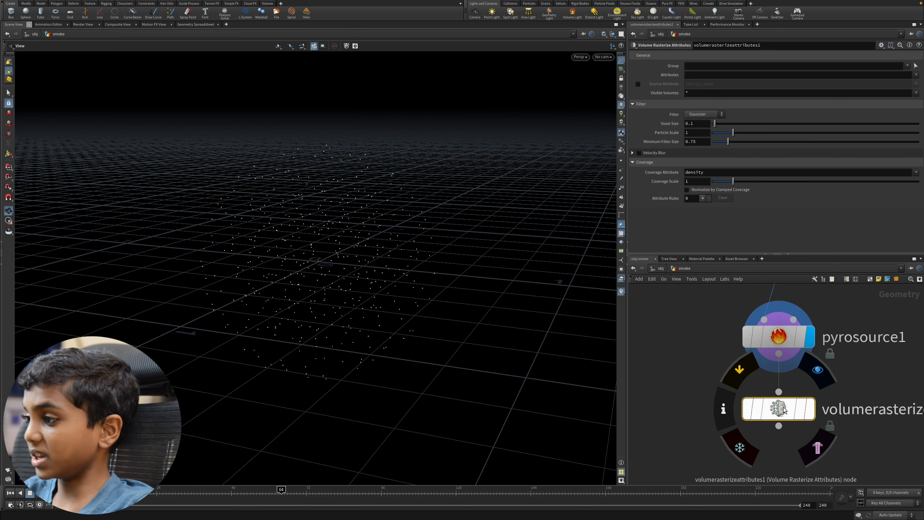
{"action": "left_click", "coordinate": [810, 409]}
{"action": "scroll", "coordinate": [441, 338], "scroll_direction": "down", "scroll_amount": 3}
{"action": "left_click_drag", "start_coordinate": [780, 409], "coordinate": [780, 415]}
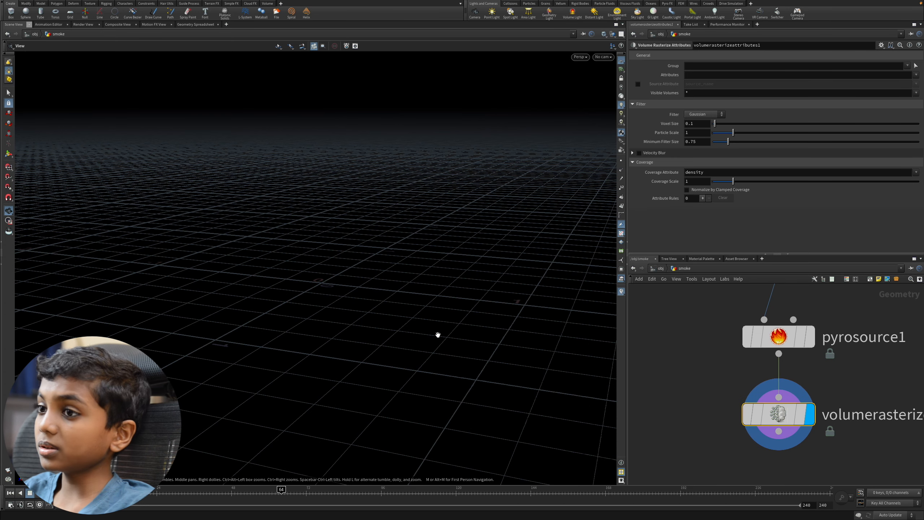
{"action": "scroll", "coordinate": [435, 334], "scroll_direction": "down", "scroll_amount": 1}
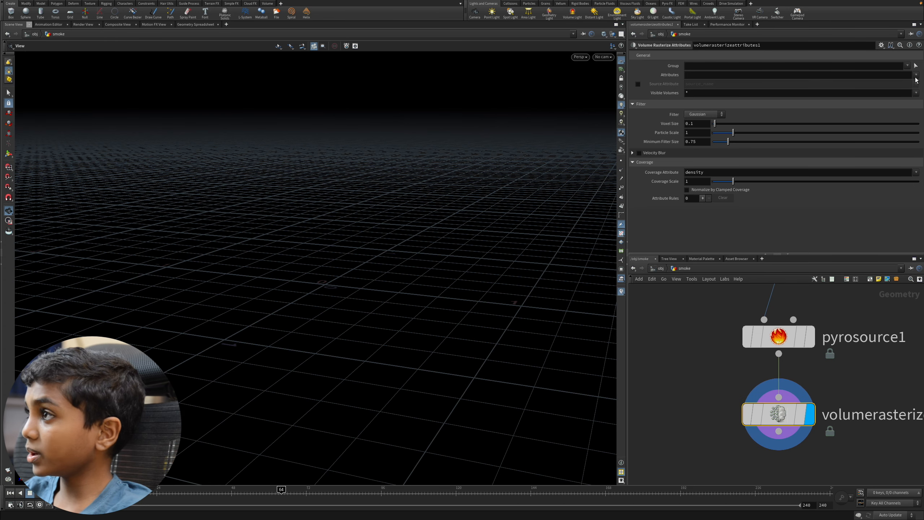
- Set the Volume Rasterize Attributes node to rasterize density and temperature, and inspect the volume it produces
{"action": "left_click", "coordinate": [915, 74]}
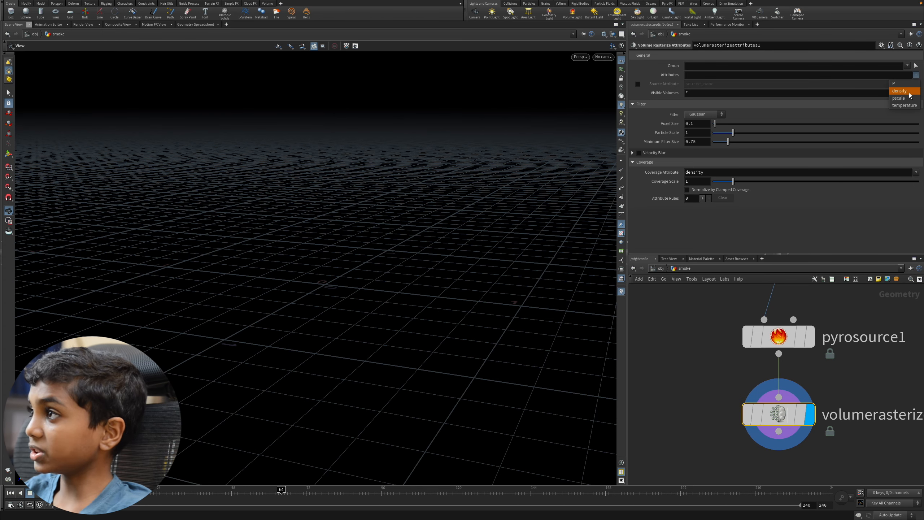
{"action": "left_click", "coordinate": [907, 92]}
{"action": "left_click", "coordinate": [916, 75]}
{"action": "left_click", "coordinate": [908, 106]}
{"action": "left_click_drag", "start_coordinate": [396, 231], "coordinate": [333, 231]}
{"action": "left_click_drag", "start_coordinate": [351, 267], "coordinate": [363, 237]}
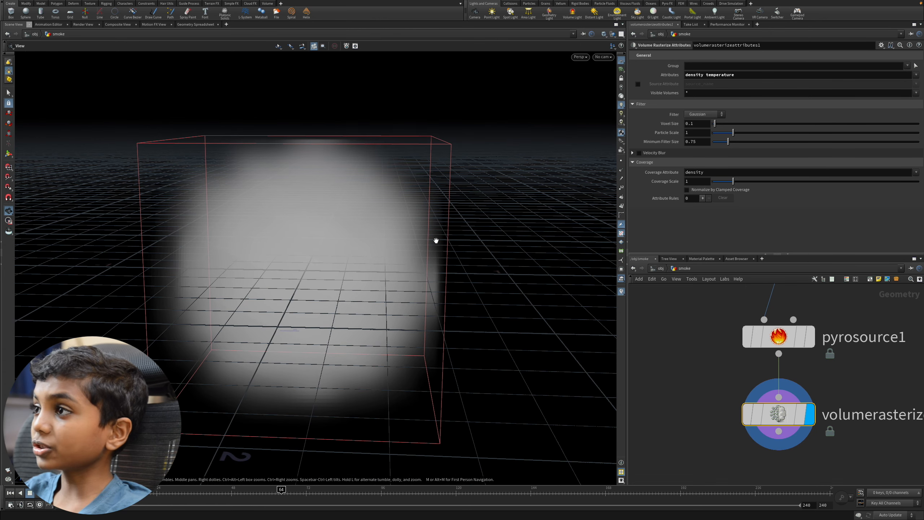
- Set the Volume Rasterize Attributes node's Voxel Size to 0.03 and view the volume from another angle
{"action": "left_click", "coordinate": [698, 122]}
{"action": "type", "text": "0.03"}
{"action": "key", "text": "Return"}
{"action": "left_click_drag", "start_coordinate": [391, 256], "coordinate": [338, 320]}
- Copy the Pyro Source's Particle Separation parameter and paste it as a relative reference into the Volume Rasterize Attributes node's Voxel Size
{"action": "left_click", "coordinate": [778, 336]}
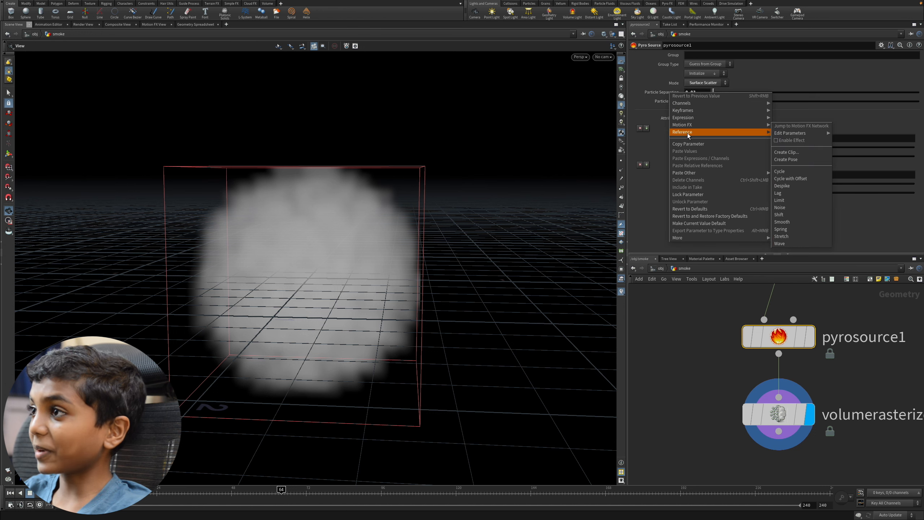
{"action": "left_click", "coordinate": [779, 414]}
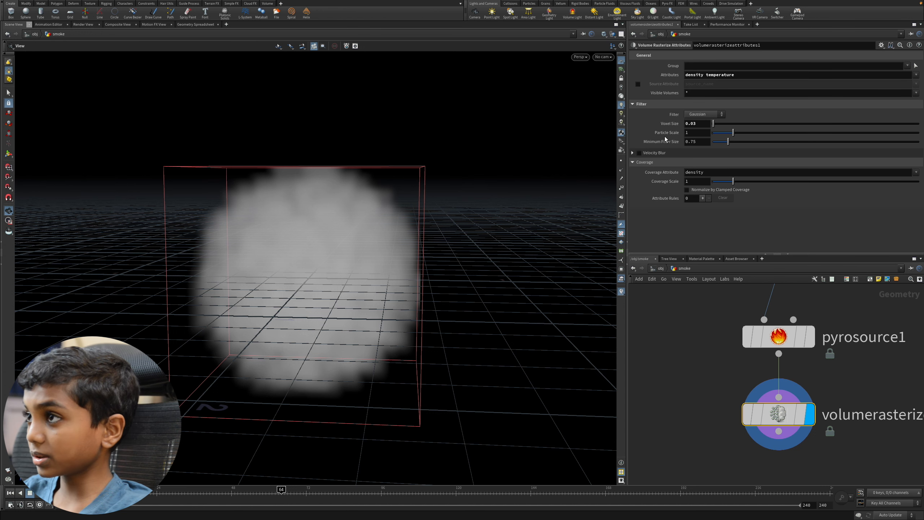
{"action": "right_click", "coordinate": [668, 125]}
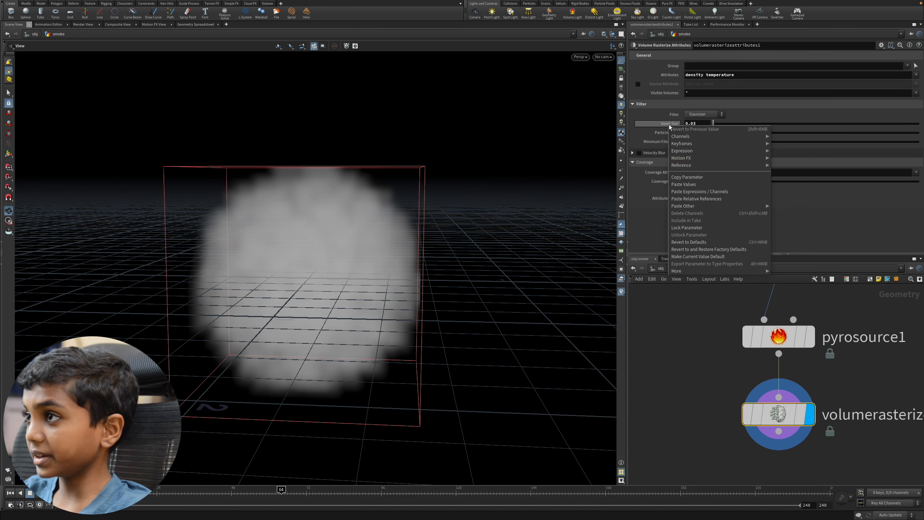
{"action": "left_click", "coordinate": [704, 200]}
- Raise the Pyro Source's Particle Separation to 0.32 and check the linked Voxel Size on the Volume Rasterize Attributes node
{"action": "left_click", "coordinate": [752, 337]}
{"action": "left_click", "coordinate": [718, 92]}
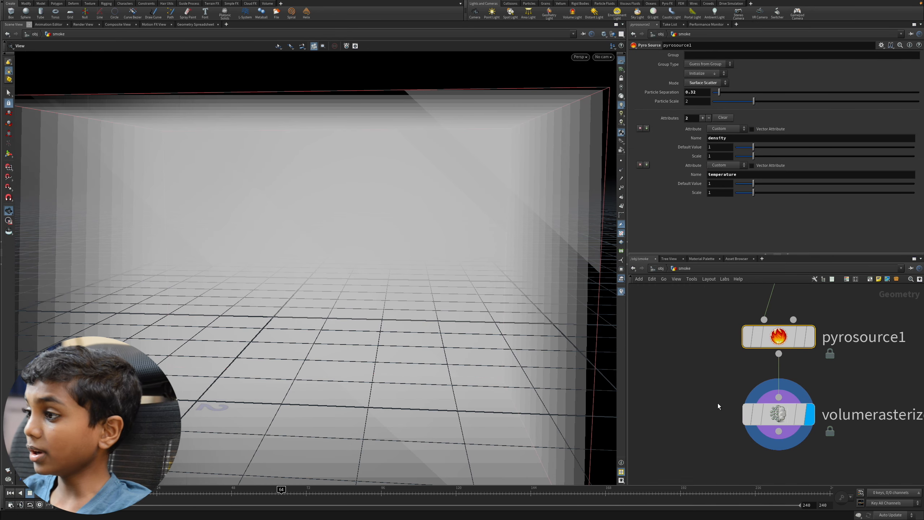
{"action": "left_click", "coordinate": [776, 422]}
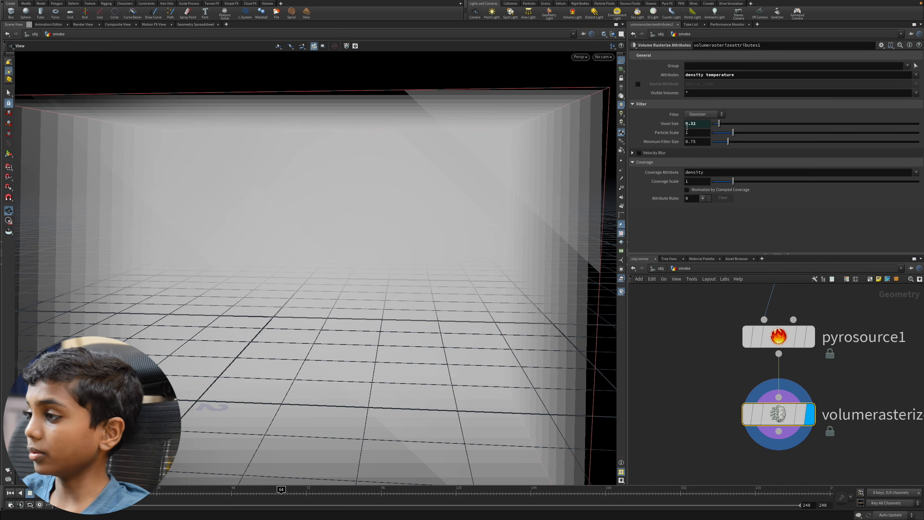
- Set the Pyro Source's Particle Separation to 0.03, reselect the Volume Rasterize Attributes node and inspect the volume
{"action": "left_click", "coordinate": [804, 339]}
{"action": "left_click", "coordinate": [688, 92]}
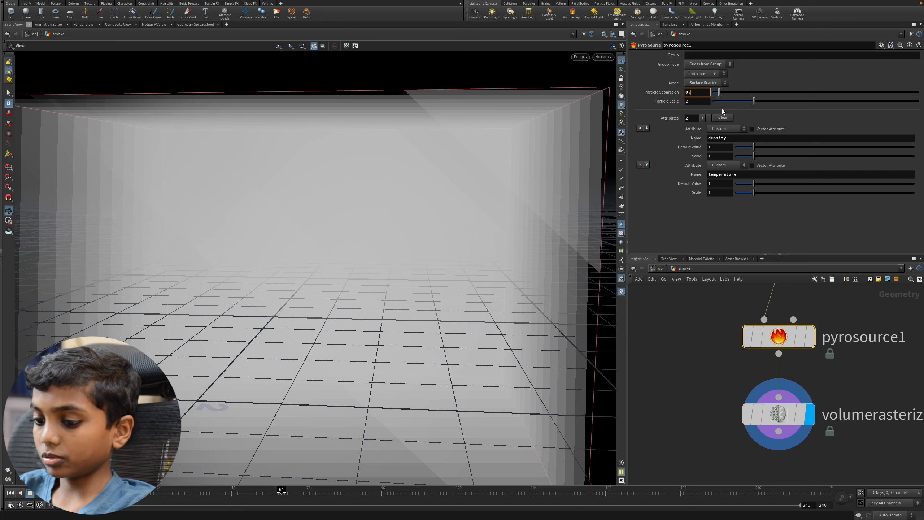
{"action": "type", "text": "03"}
{"action": "key", "text": "Return"}
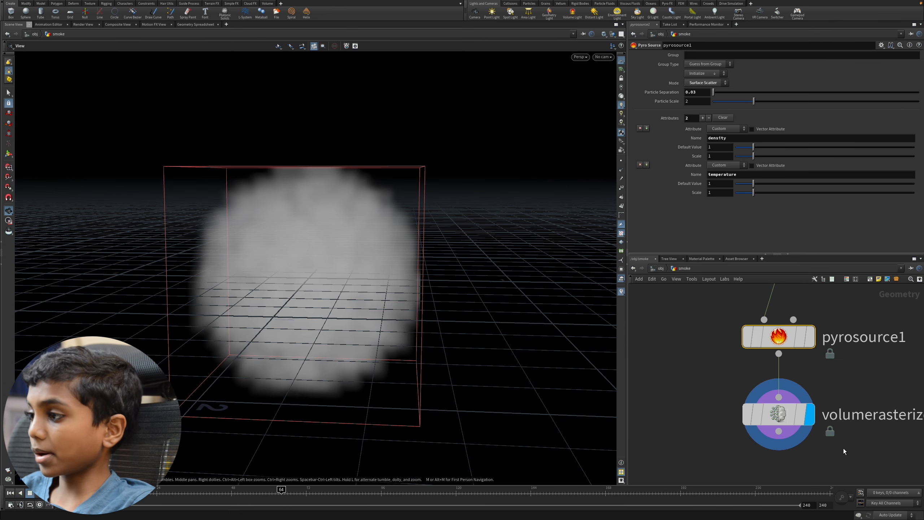
{"action": "left_click", "coordinate": [800, 418]}
{"action": "scroll", "coordinate": [815, 430], "scroll_direction": "down", "scroll_amount": 5}
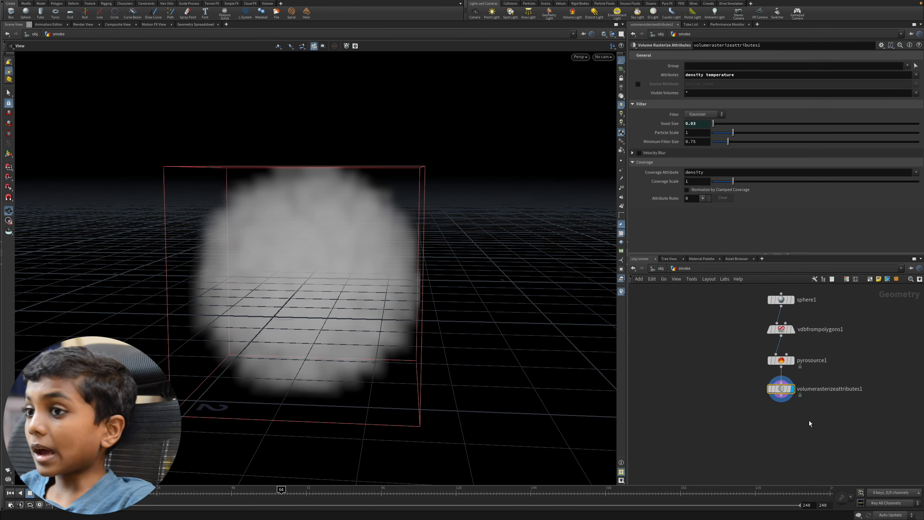
{"action": "left_click_drag", "start_coordinate": [361, 309], "coordinate": [318, 280]}
{"action": "left_click_drag", "start_coordinate": [354, 323], "coordinate": [295, 293]}
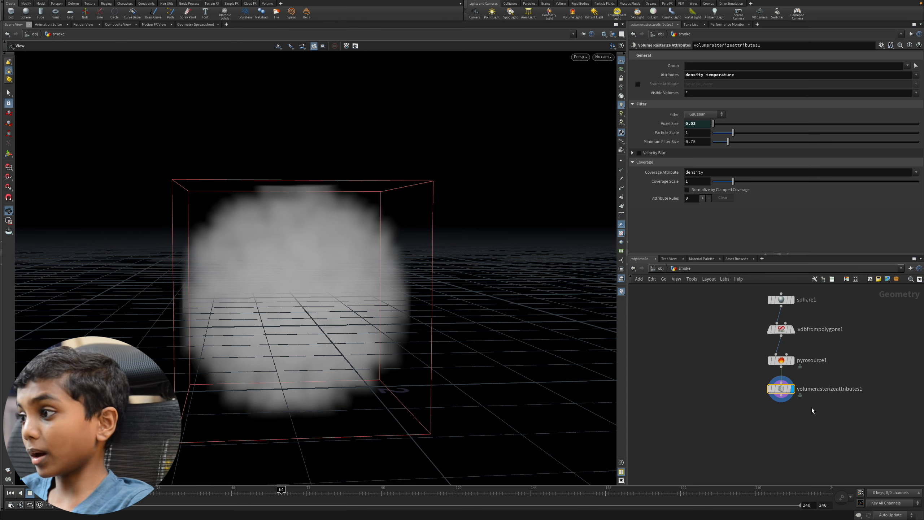
- Add a DOP Network node wired below the Volume Rasterize Attributes node
{"action": "key", "text": "Tab"}
{"action": "type", "text": "dop"}
{"action": "key", "text": "Down"}
{"action": "key", "text": "Return"}
{"action": "left_click", "coordinate": [780, 416]}
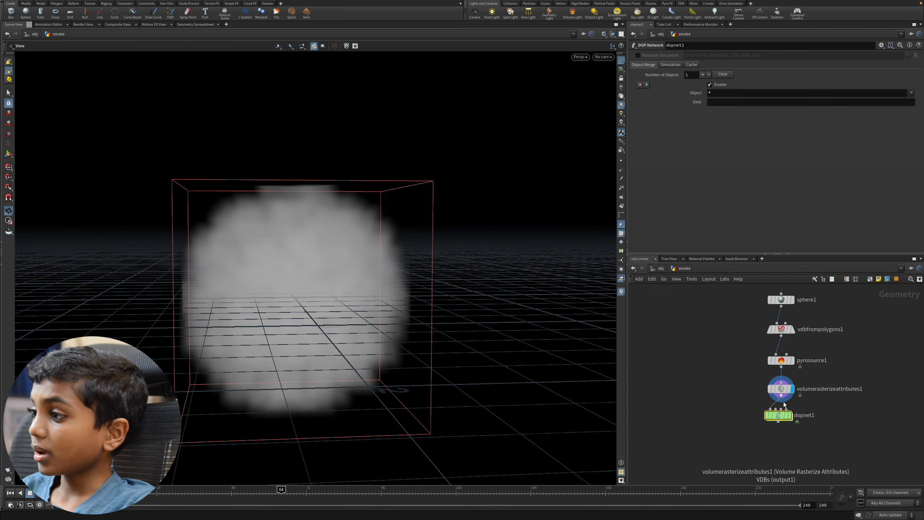
- Go inside the DOP Network and make room above its output node
{"action": "scroll", "coordinate": [782, 417], "scroll_direction": "up", "scroll_amount": 5}
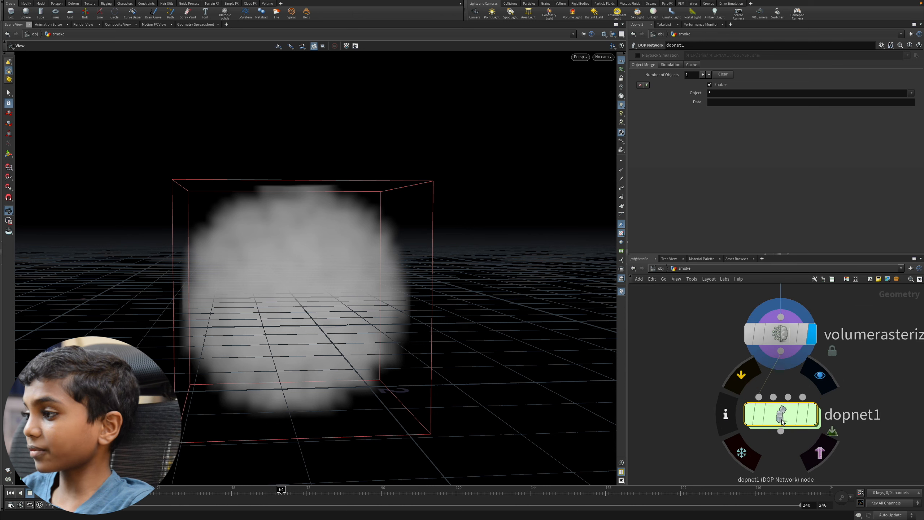
{"action": "scroll", "coordinate": [863, 429], "scroll_direction": "down", "scroll_amount": 2}
{"action": "mouse_move", "coordinate": [774, 419]}
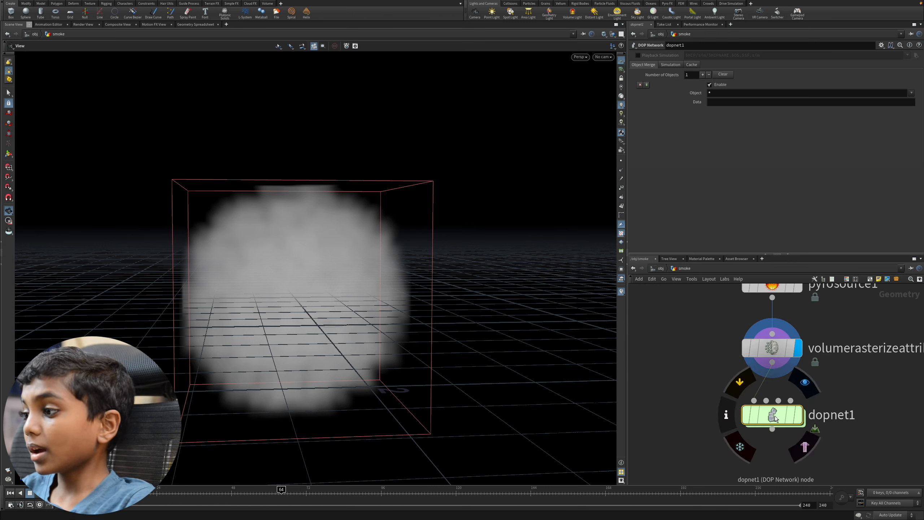
{"action": "double_click", "coordinate": [776, 416]}
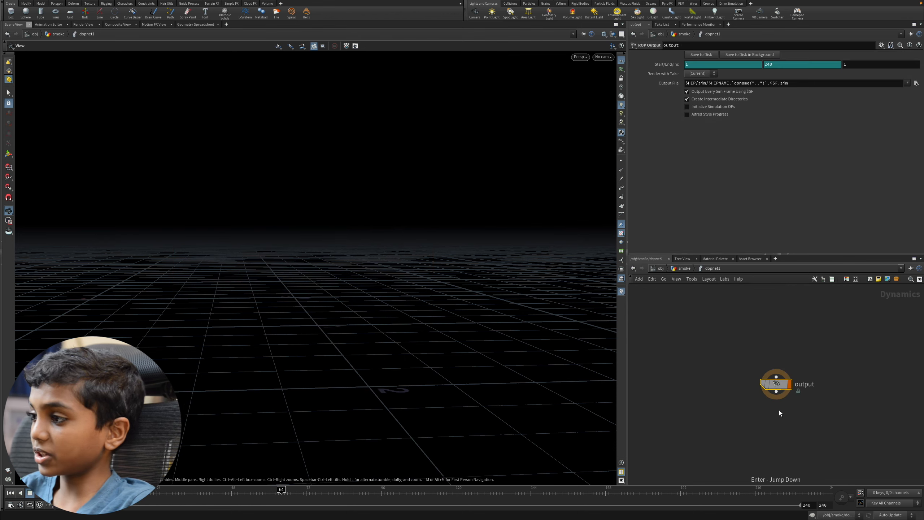
{"action": "middle_click_drag", "start_coordinate": [773, 328], "coordinate": [782, 391]}
{"action": "scroll", "coordinate": [784, 370], "scroll_direction": "down", "scroll_amount": 1}
{"action": "scroll", "coordinate": [783, 390], "scroll_direction": "up", "scroll_amount": 1}
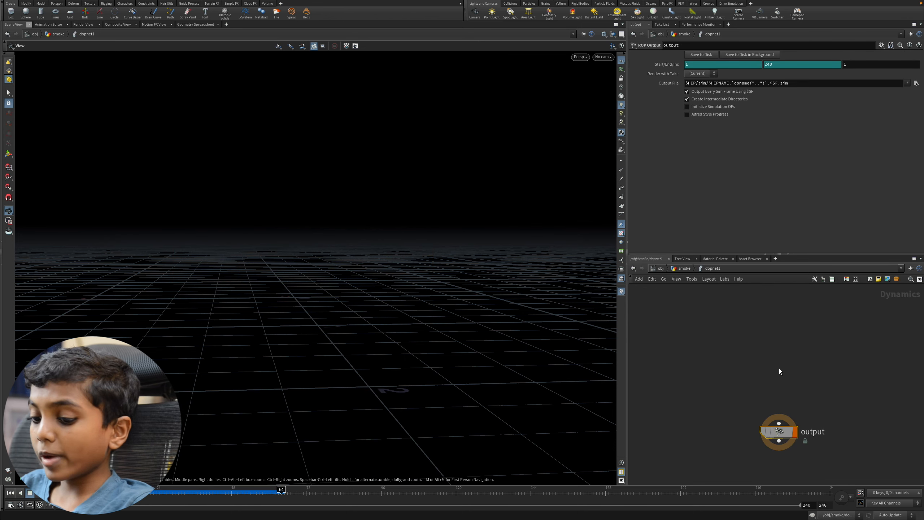
- Search the available dynamics nodes for "solver" and review the solver types without adding one
{"action": "key", "text": "Tab"}
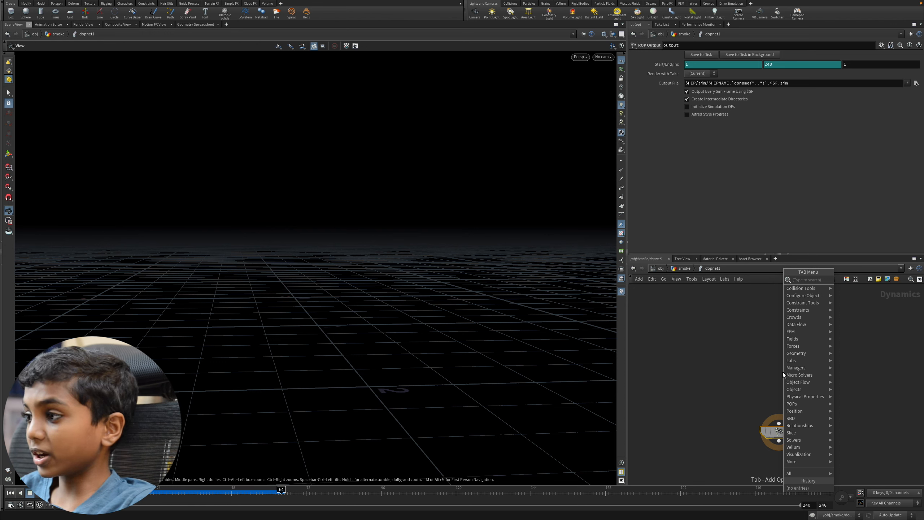
{"action": "left_click", "coordinate": [763, 376]}
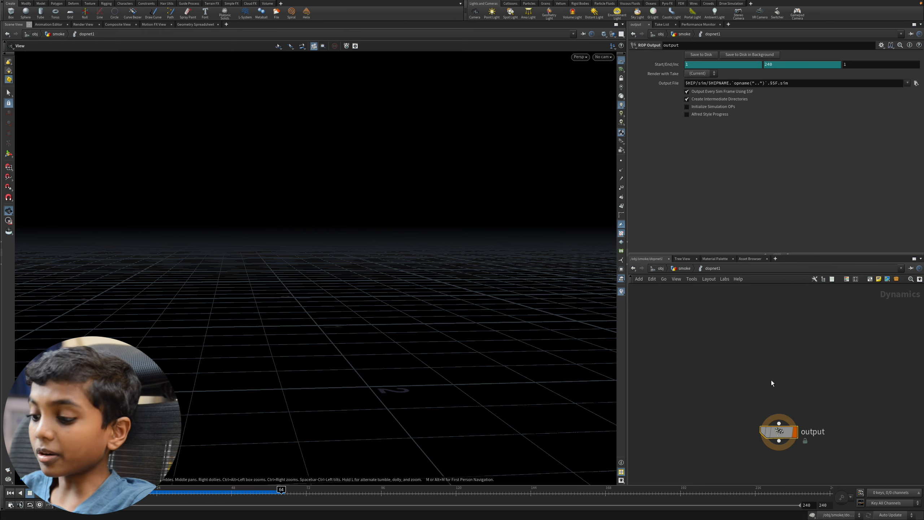
{"action": "key", "text": "Tab"}
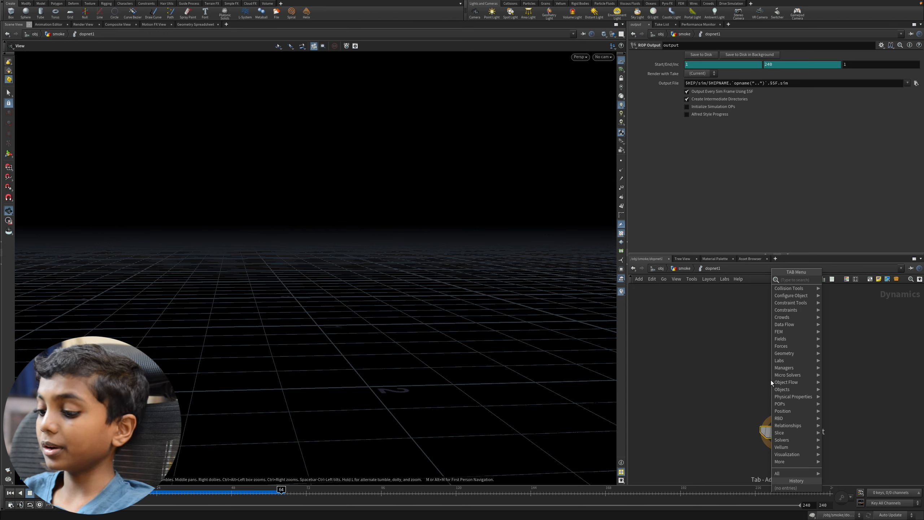
{"action": "left_click", "coordinate": [690, 396]}
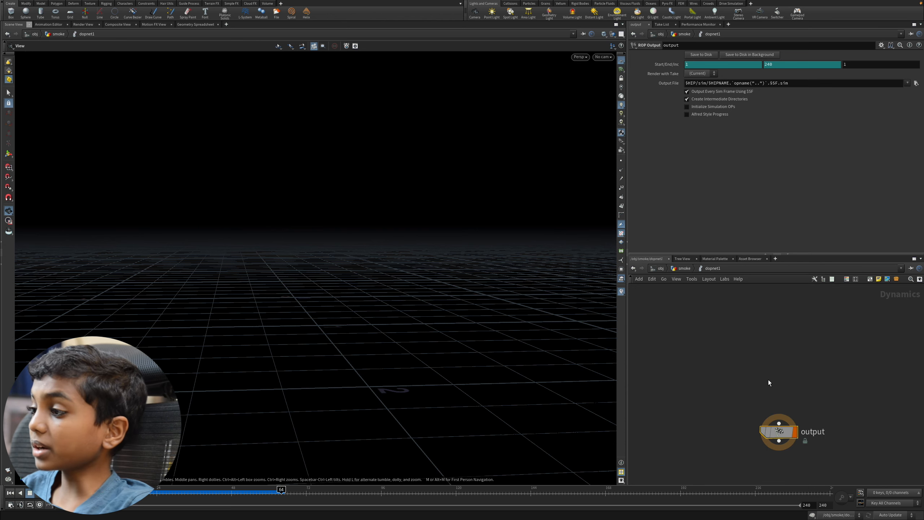
{"action": "left_click", "coordinate": [777, 385]}
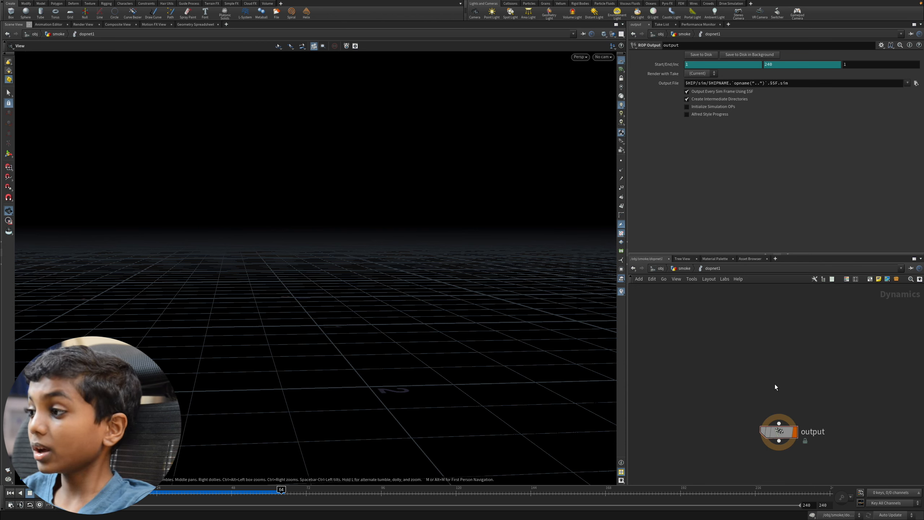
{"action": "key", "text": "Tab"}
{"action": "type", "text": "sol"}
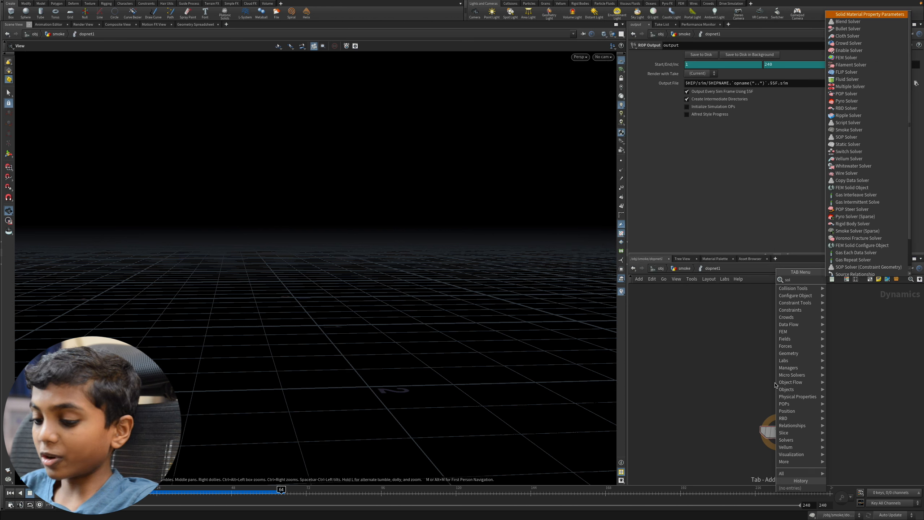
{"action": "type", "text": "ver"}
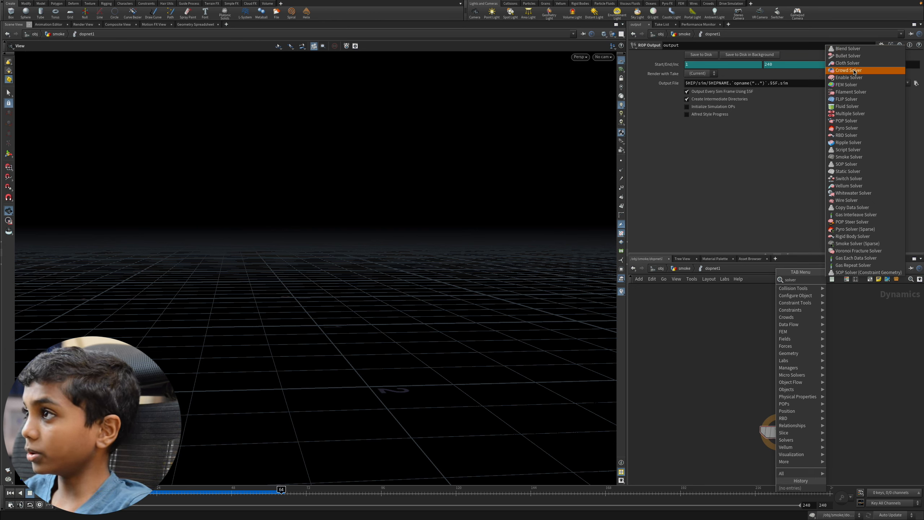
{"action": "left_click", "coordinate": [761, 387]}
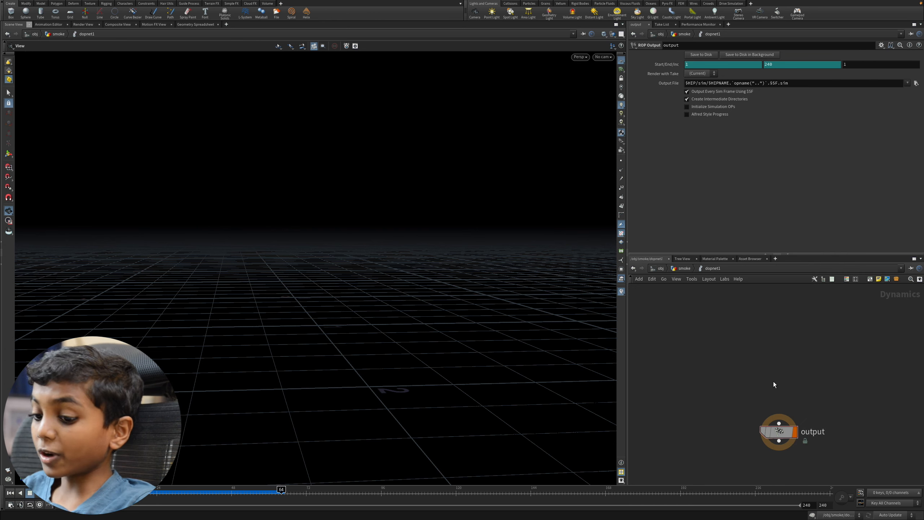
- Add a Pyro Solver node wired directly above the output node
{"action": "key", "text": "Tab"}
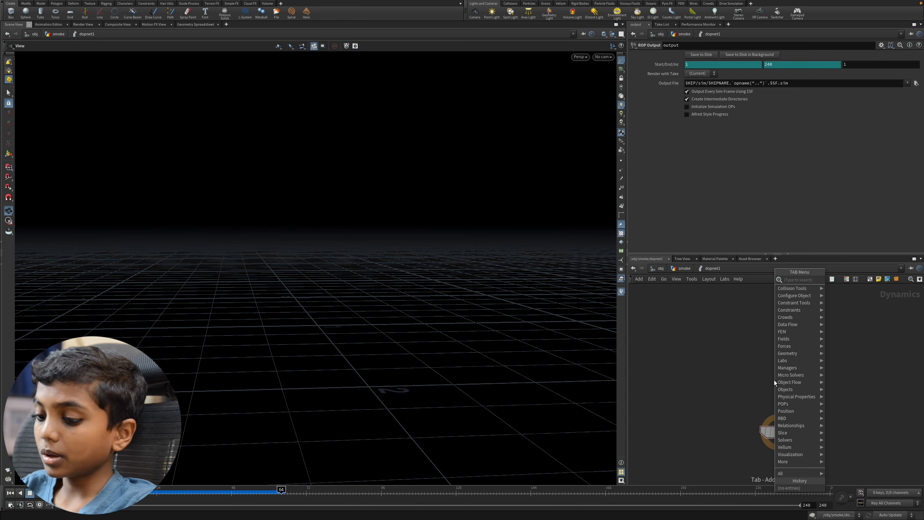
{"action": "type", "text": "pyro"}
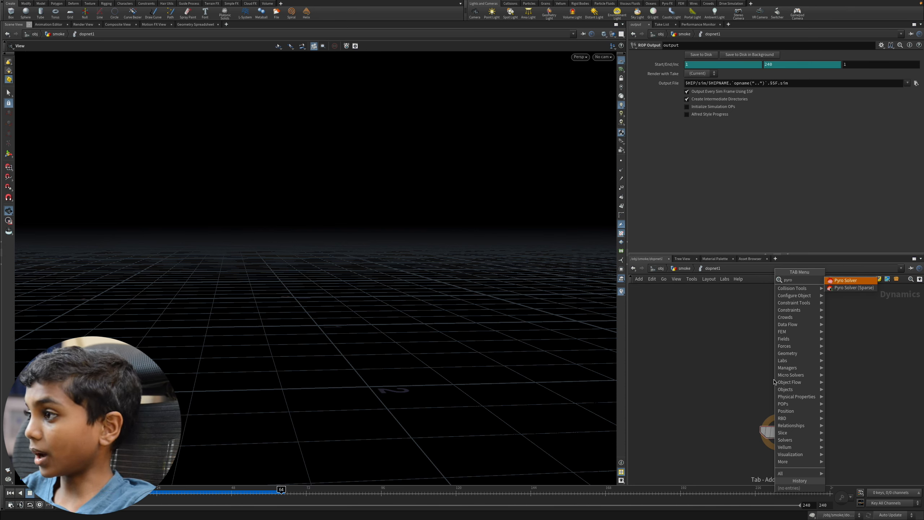
{"action": "key", "text": "Return"}
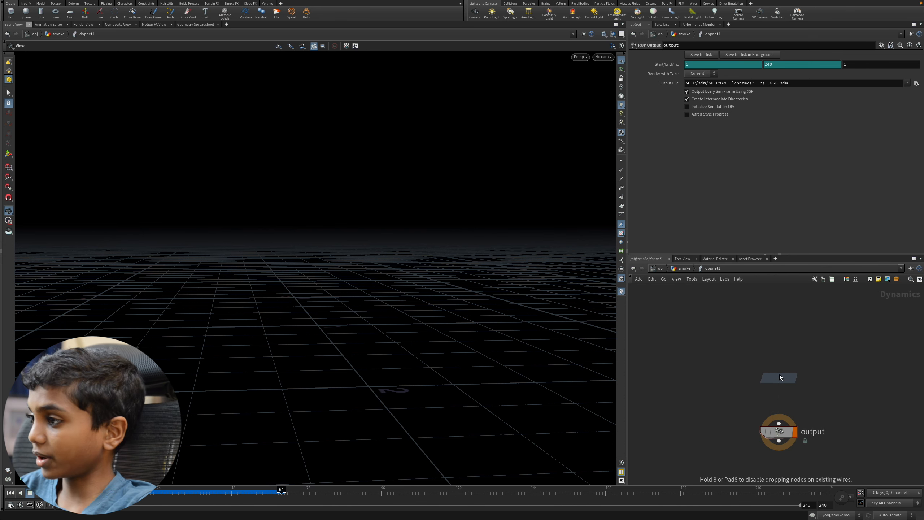
{"action": "left_click", "coordinate": [778, 378]}
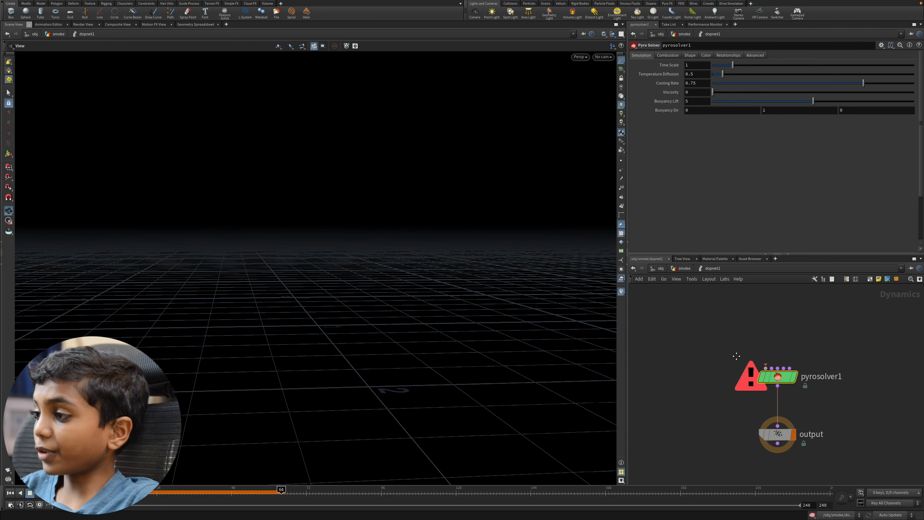
- Add a Smoke Object node above the Pyro Solver and wire it into the solver's first input
{"action": "middle_click_drag", "start_coordinate": [737, 340], "coordinate": [727, 367]}
{"action": "key", "text": "Tab"}
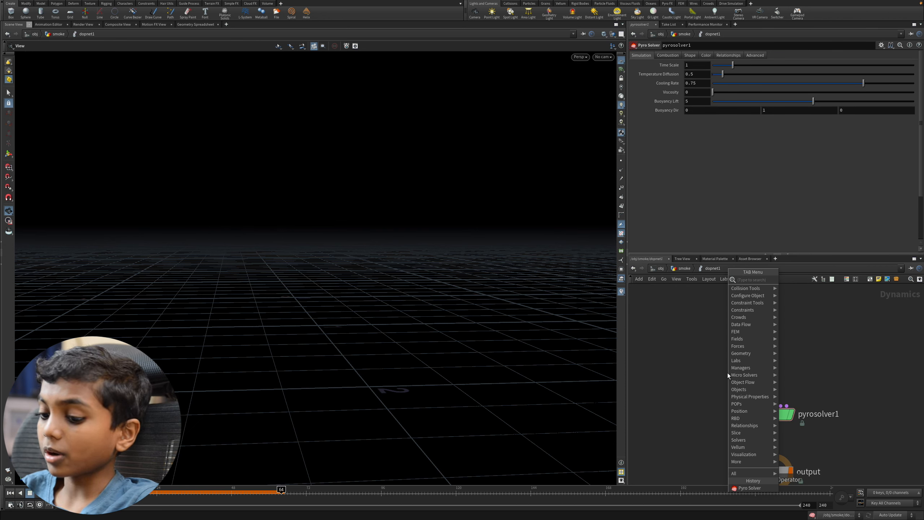
{"action": "type", "text": "smoke"}
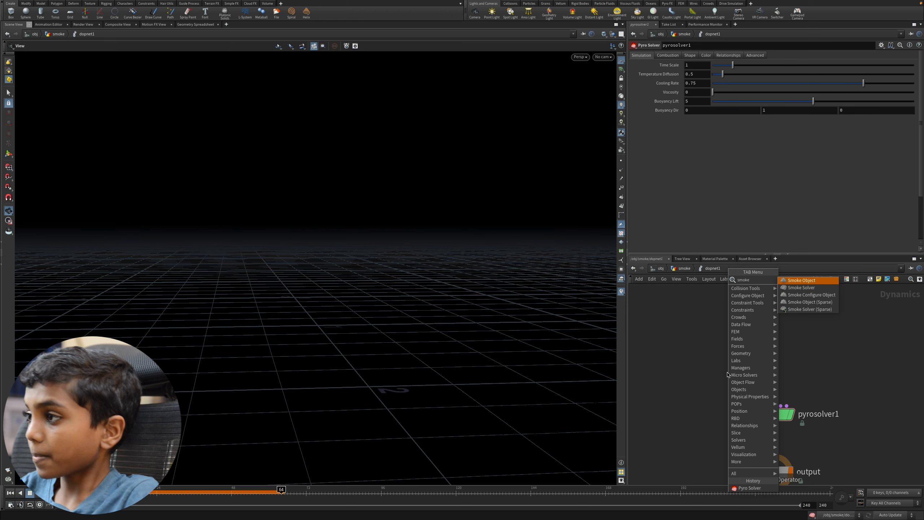
{"action": "key", "text": "Return"}
{"action": "left_click", "coordinate": [735, 362]}
{"action": "left_click", "coordinate": [727, 372]}
{"action": "left_click", "coordinate": [775, 419]}
- Add a Volume Source node beside the Smoke Object and wire it into the Pyro Solver's last input
{"action": "key", "text": "Tab"}
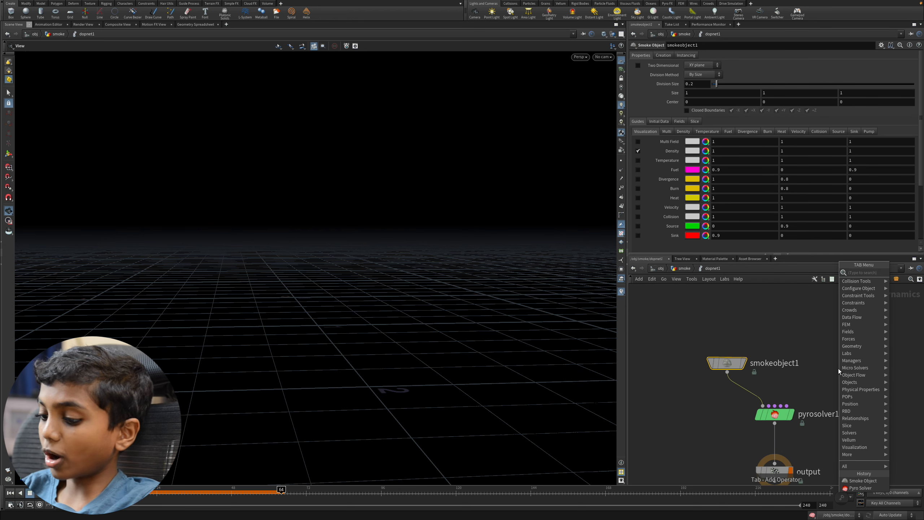
{"action": "type", "text": "vol"}
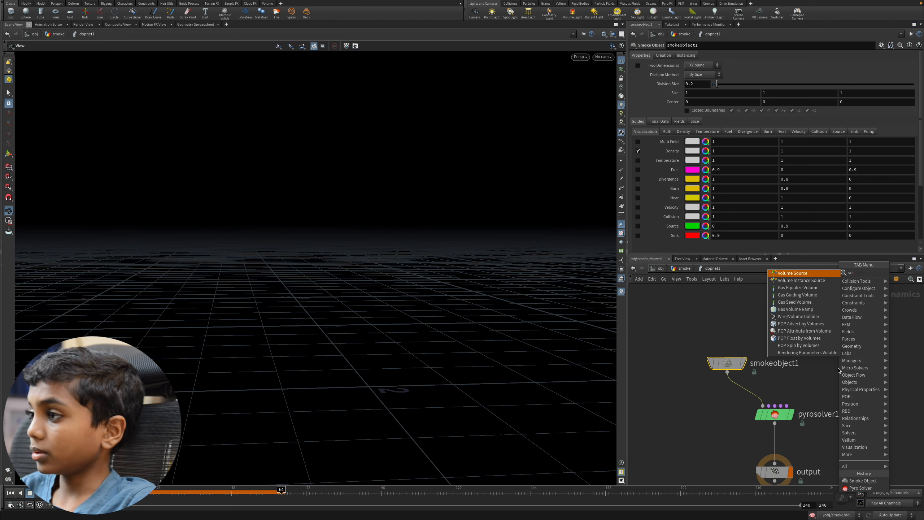
{"action": "key", "text": "Return"}
{"action": "left_click", "coordinate": [840, 361]}
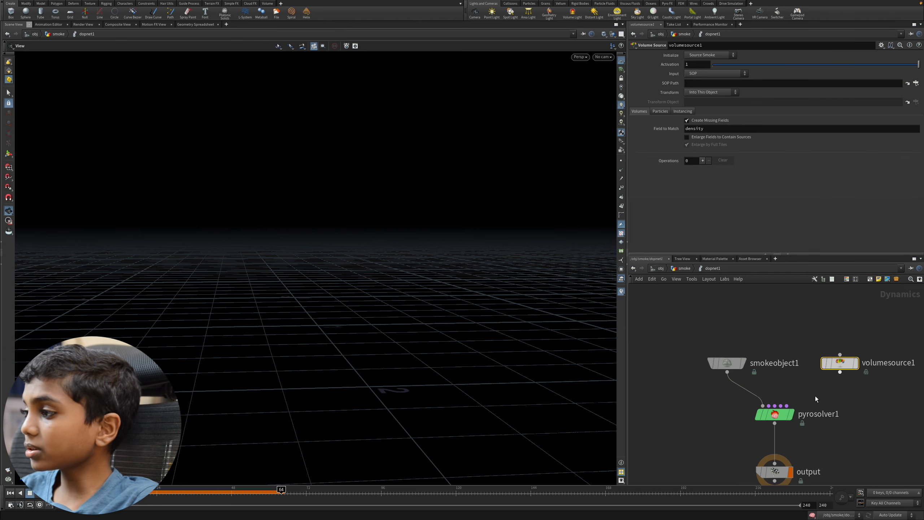
{"action": "left_click_drag", "start_coordinate": [786, 406], "coordinate": [839, 372]}
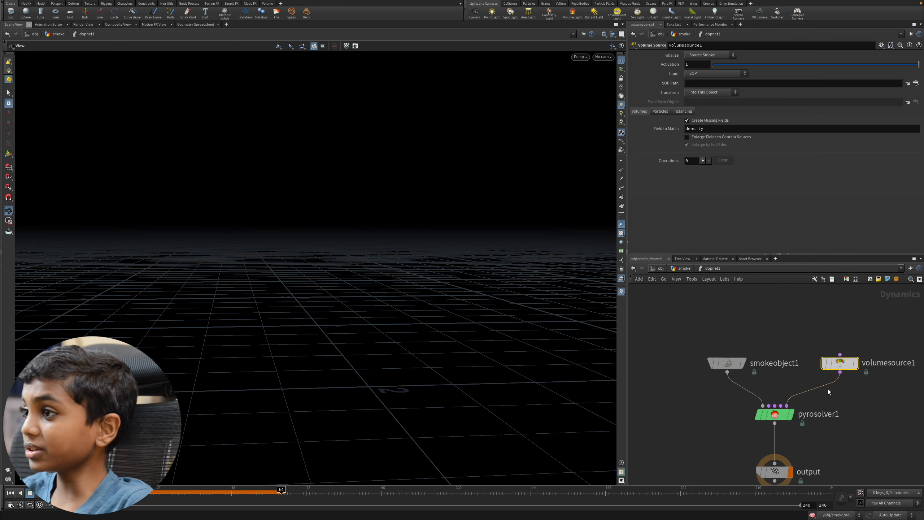
- Check the smoke geometry level, return inside the DOP Network, select the Smoke Object and inspect its container at the first frame
{"action": "left_click", "coordinate": [684, 268]}
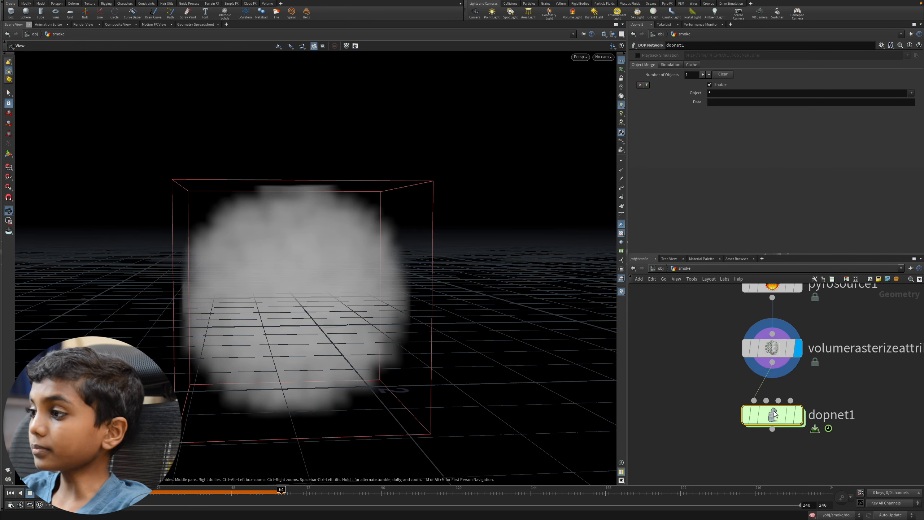
{"action": "double_click", "coordinate": [773, 414]}
{"action": "left_click", "coordinate": [725, 363]}
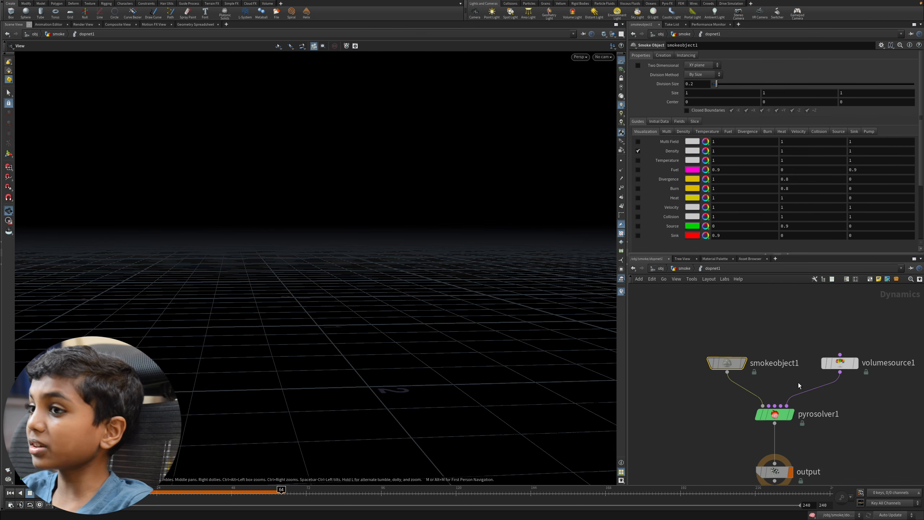
{"action": "left_click", "coordinate": [10, 492]}
{"action": "left_click_drag", "start_coordinate": [238, 287], "coordinate": [387, 351]}
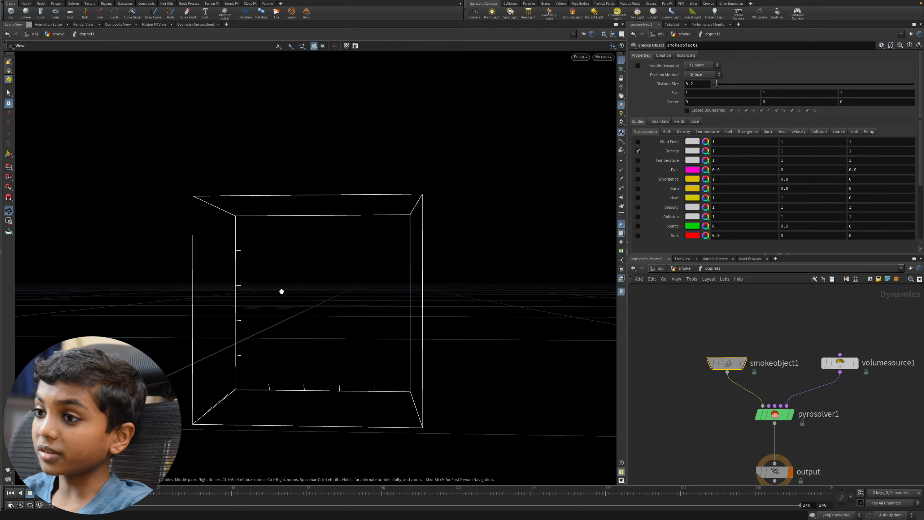
{"action": "left_click_drag", "start_coordinate": [845, 355], "coordinate": [715, 366]}
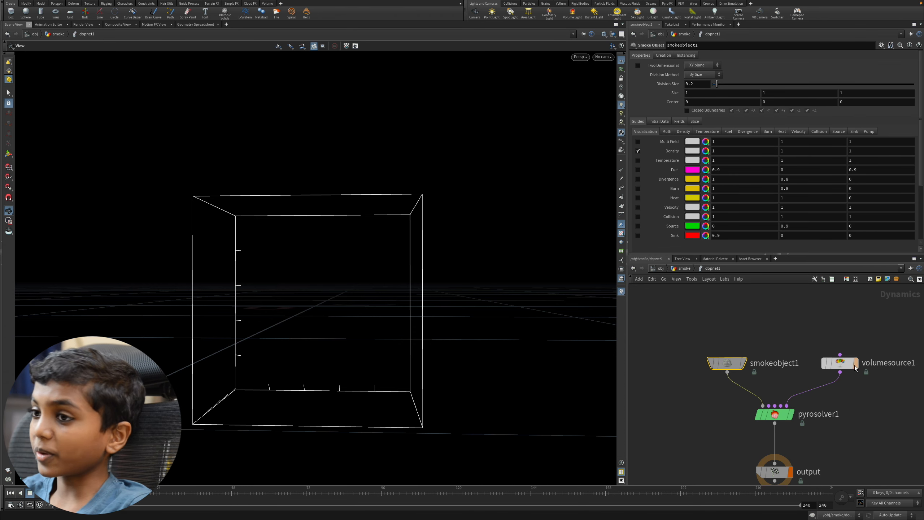
{"action": "left_click_drag", "start_coordinate": [280, 275], "coordinate": [405, 338]}
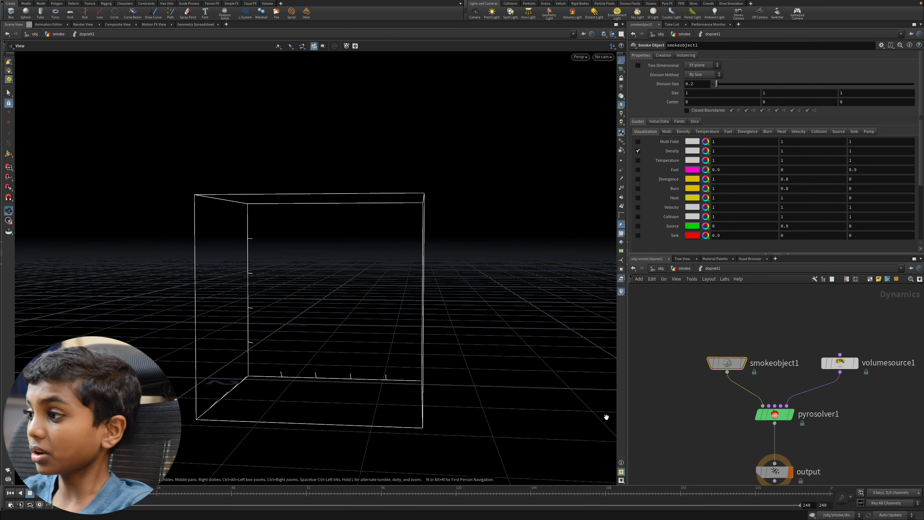
{"action": "left_click", "coordinate": [779, 415]}
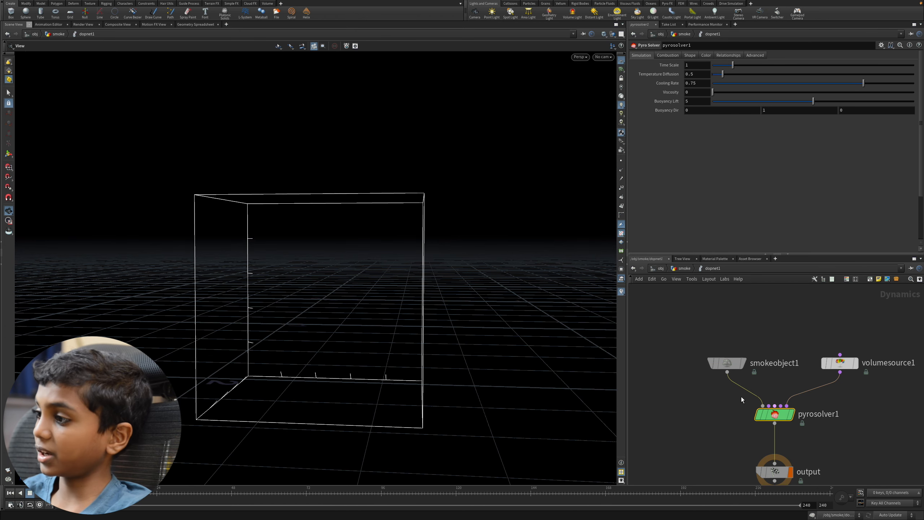
{"action": "middle_click_drag", "start_coordinate": [823, 442], "coordinate": [826, 420]}
- Set the Volume Source's SOP Path to /obj/smoke/volumerasterizeattributes1
{"action": "left_click_drag", "start_coordinate": [877, 360], "coordinate": [838, 330]}
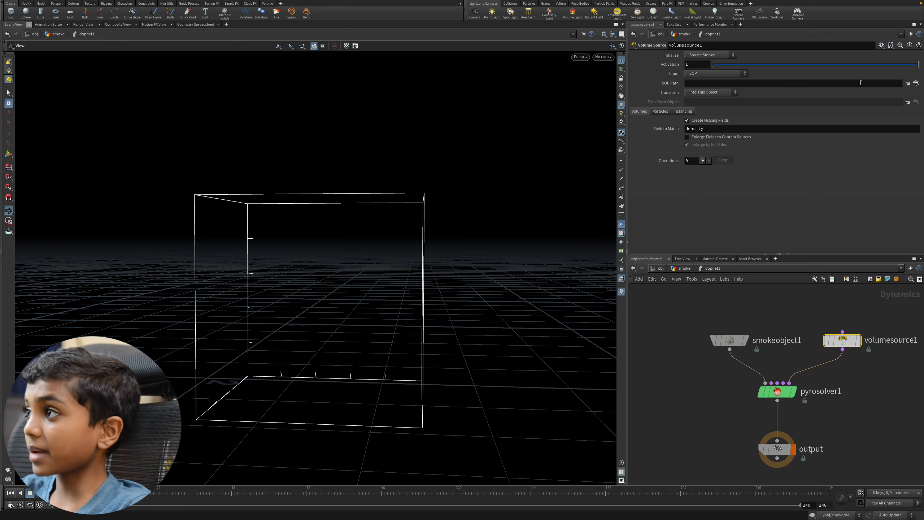
{"action": "left_click", "coordinate": [915, 83]}
{"action": "left_click", "coordinate": [835, 22]}
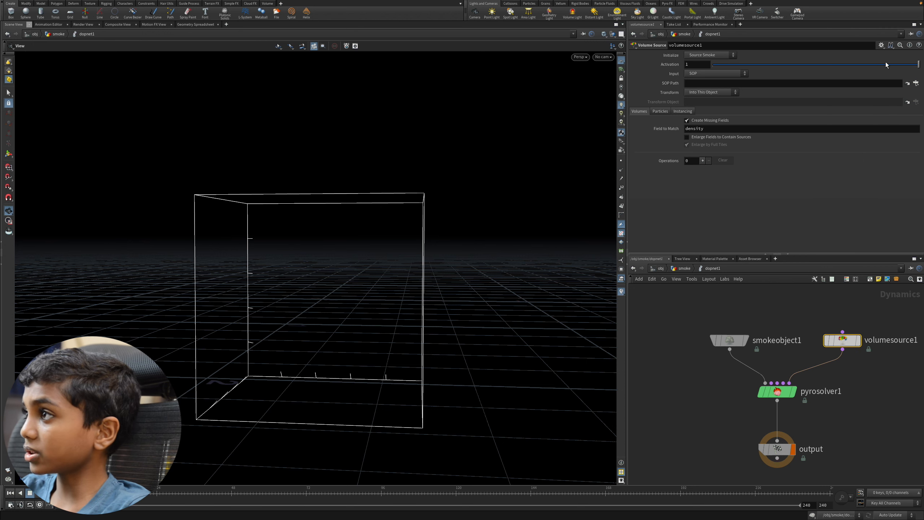
{"action": "left_click", "coordinate": [916, 83]}
{"action": "left_click", "coordinate": [842, 56]}
{"action": "left_click", "coordinate": [848, 63]}
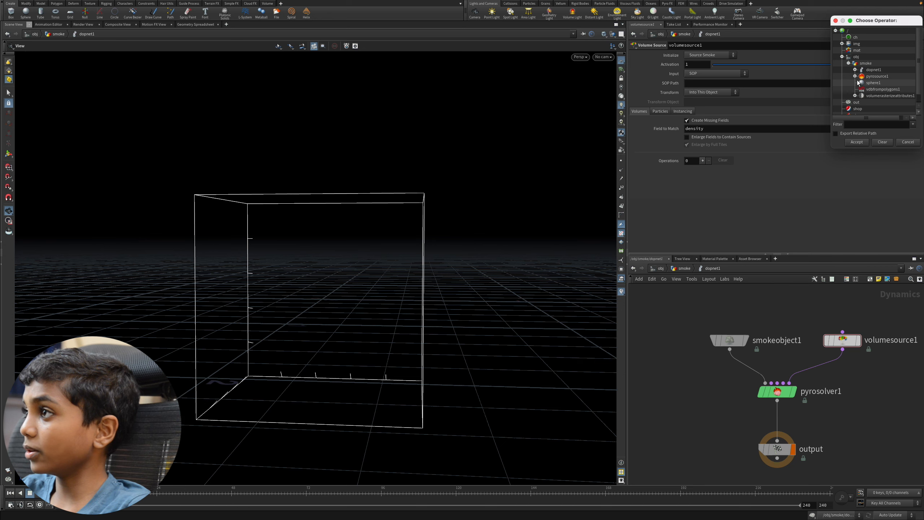
{"action": "double_click", "coordinate": [866, 96]}
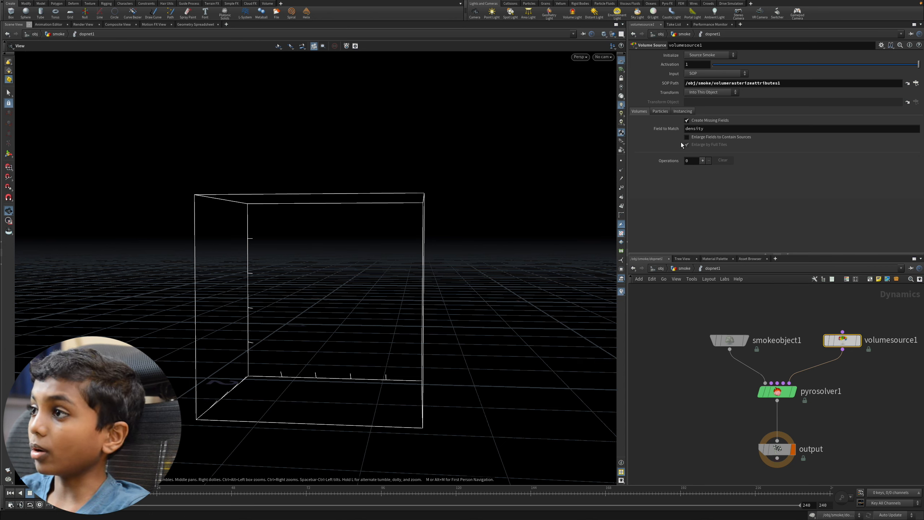
- Add two operations to the Volume Source and set the first one's source volume and target field to density
{"action": "left_click", "coordinate": [702, 162]}
{"action": "left_click", "coordinate": [702, 162]}
{"action": "scroll", "coordinate": [723, 177], "scroll_direction": "down", "scroll_amount": 2}
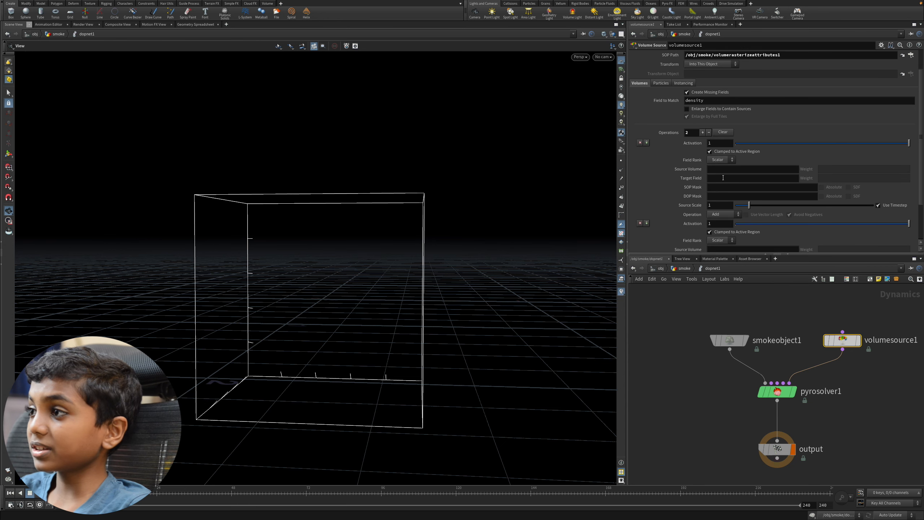
{"action": "scroll", "coordinate": [722, 177], "scroll_direction": "down", "scroll_amount": 2}
{"action": "left_click", "coordinate": [724, 143]}
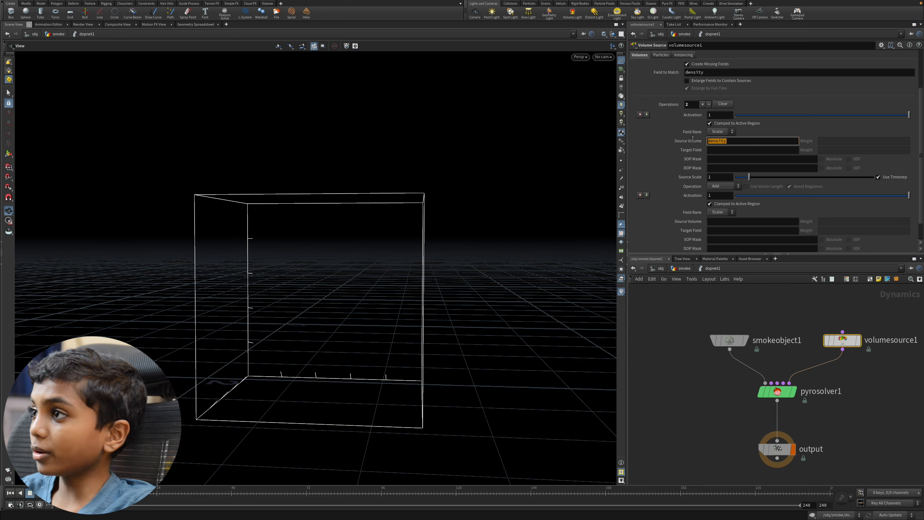
{"action": "left_click", "coordinate": [712, 150]}
{"action": "type", "text": "density"}
- Set the second operation's source volume and target field to temperature
{"action": "left_click", "coordinate": [715, 222]}
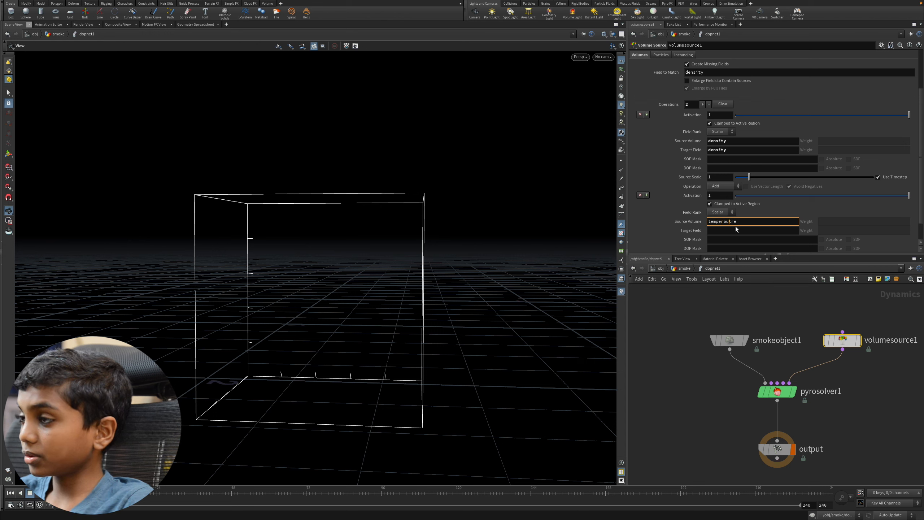
{"action": "type", "text": "u"}
{"action": "left_click_drag", "start_coordinate": [748, 222], "coordinate": [713, 233]}
{"action": "key", "text": "ctrl+c"}
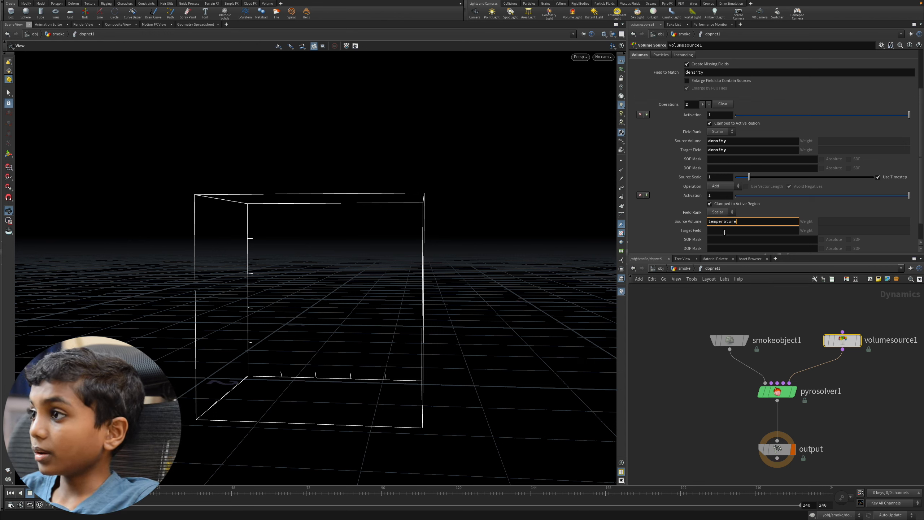
{"action": "left_click", "coordinate": [727, 231]}
{"action": "key", "text": "ctrl+v"}
{"action": "key", "text": "Return"}
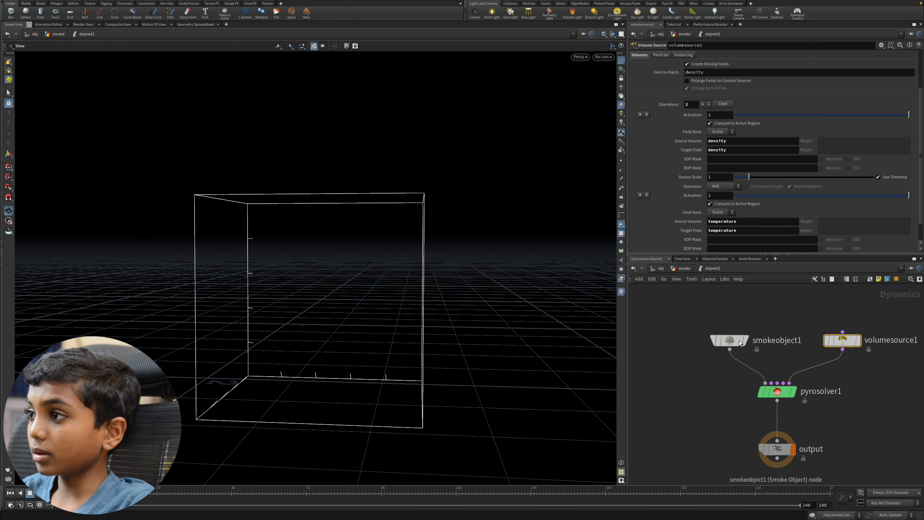
- Enable Solve on Creation Frame for the Smoke Object and inspect its container at the first frame
{"action": "mouse_move", "coordinate": [87, 492]}
{"action": "left_mouse_down"}
{"action": "mouse_move", "coordinate": [97, 492]}
{"action": "mouse_move", "coordinate": [88, 493]}
{"action": "left_mouse_up"}
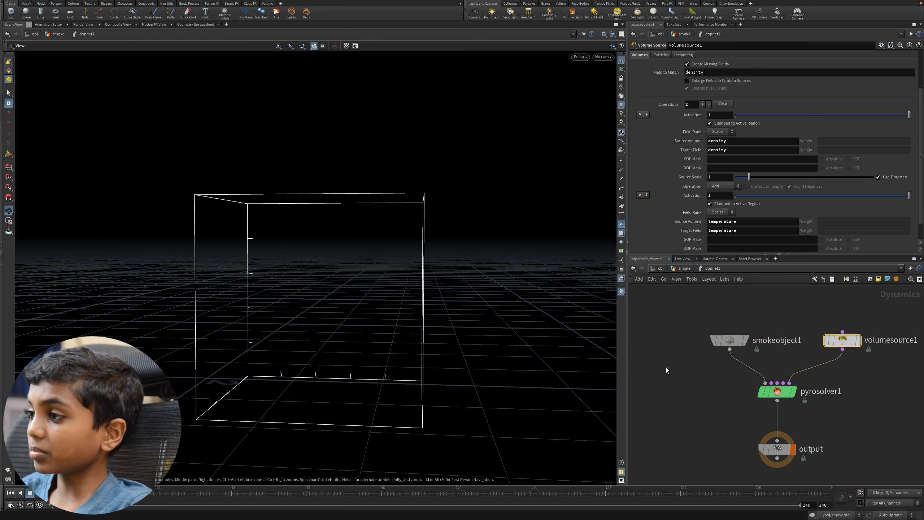
{"action": "left_click", "coordinate": [714, 343]}
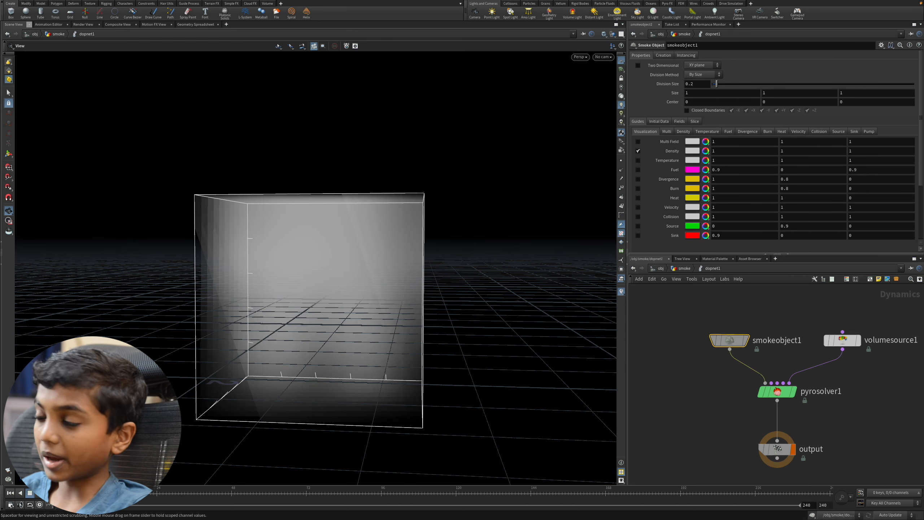
{"action": "left_click", "coordinate": [661, 55]}
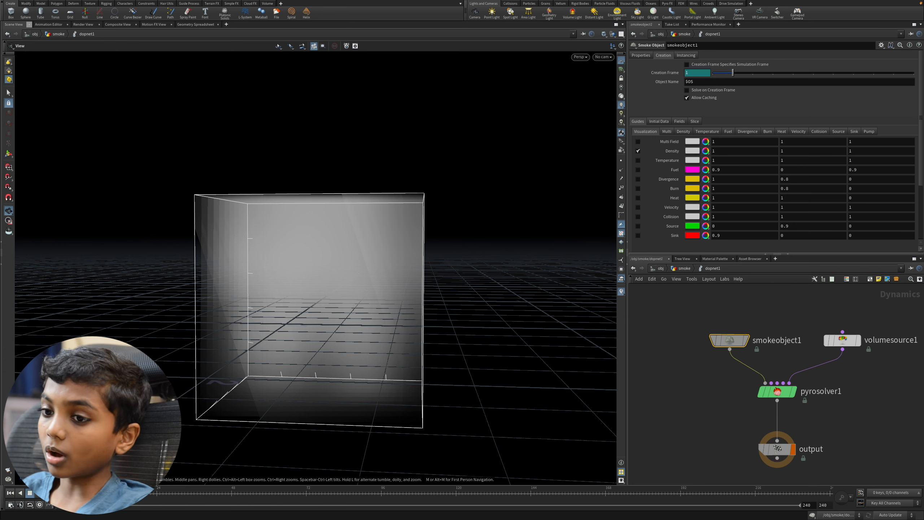
{"action": "left_click", "coordinate": [10, 493]}
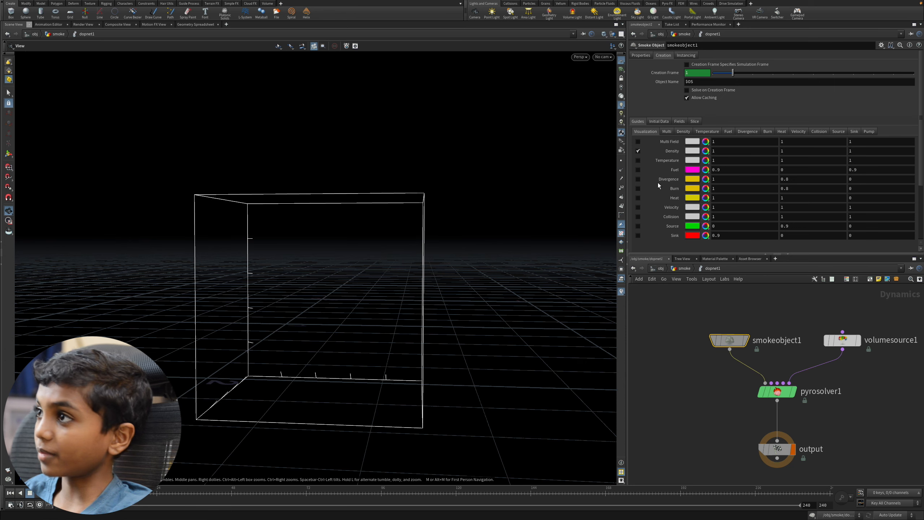
{"action": "left_click", "coordinate": [704, 90]}
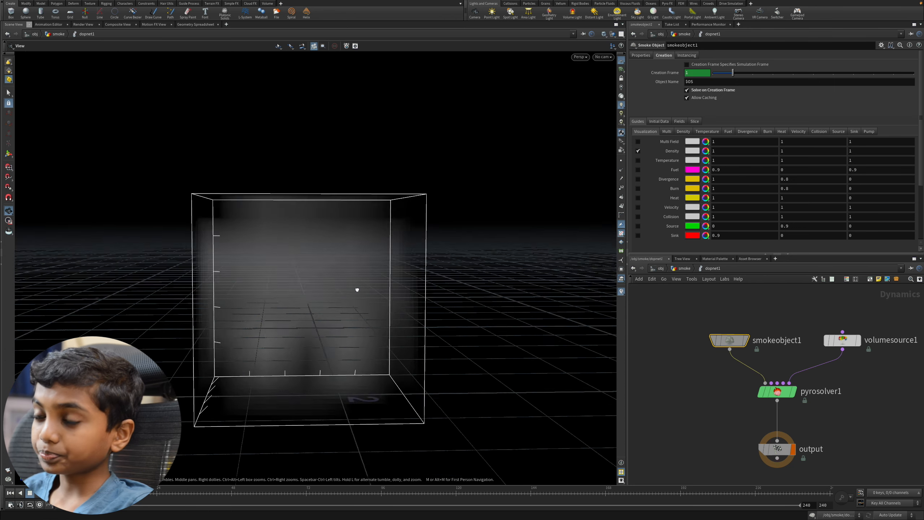
{"action": "left_click_drag", "start_coordinate": [354, 289], "coordinate": [310, 252]}
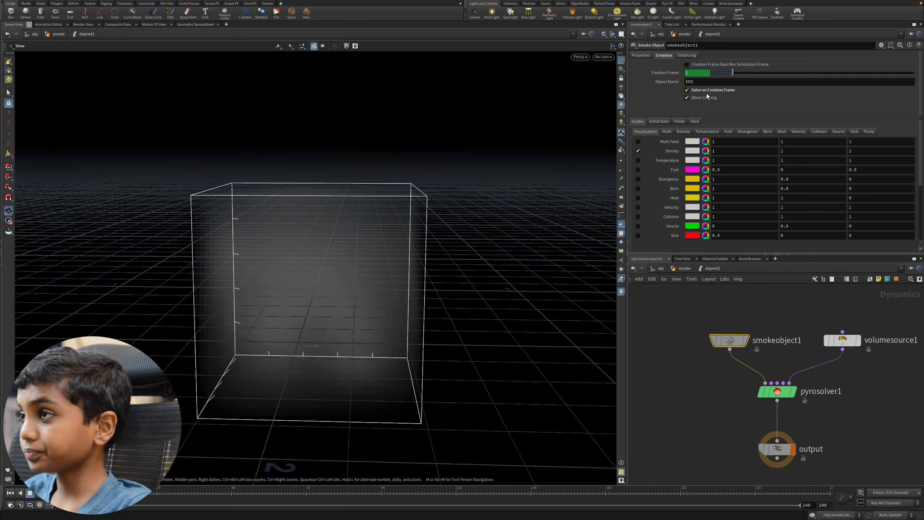
- Set the Smoke Object's container size to 15 in all three axes
{"action": "left_click", "coordinate": [642, 56]}
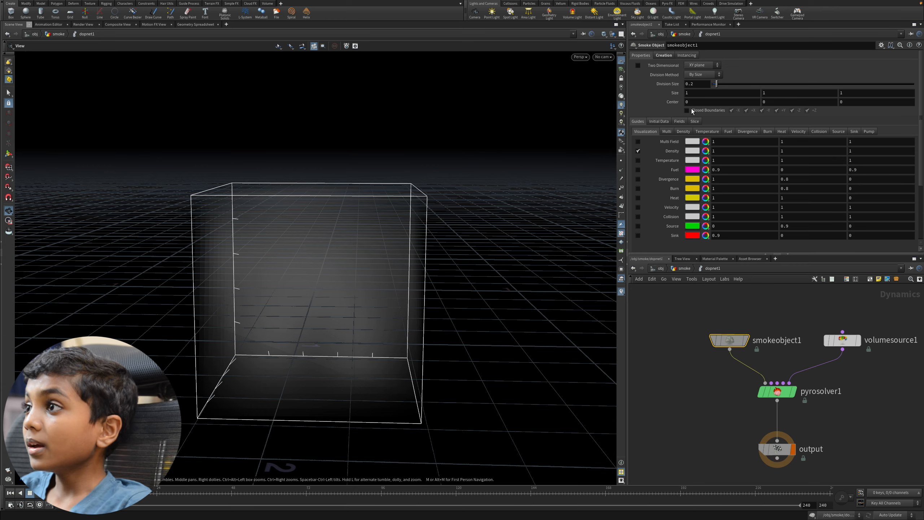
{"action": "left_click_drag", "start_coordinate": [393, 229], "coordinate": [332, 258]}
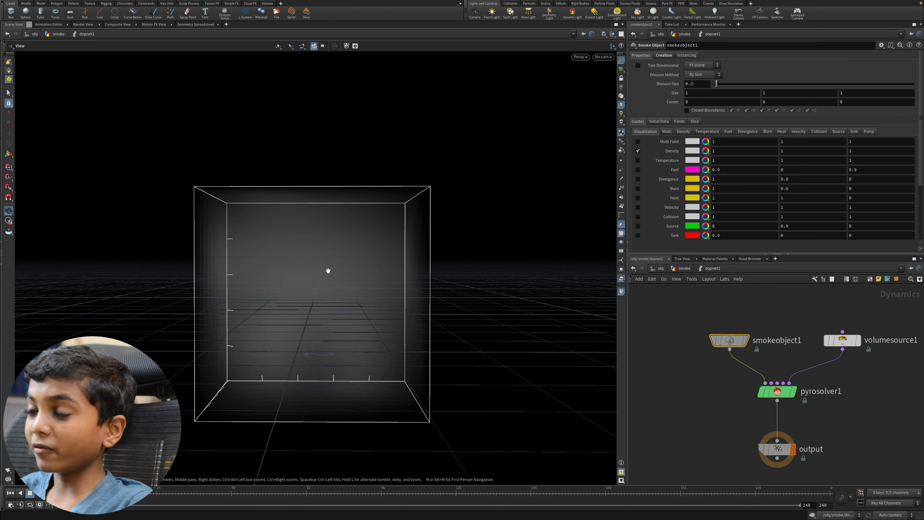
{"action": "left_click", "coordinate": [729, 93]}
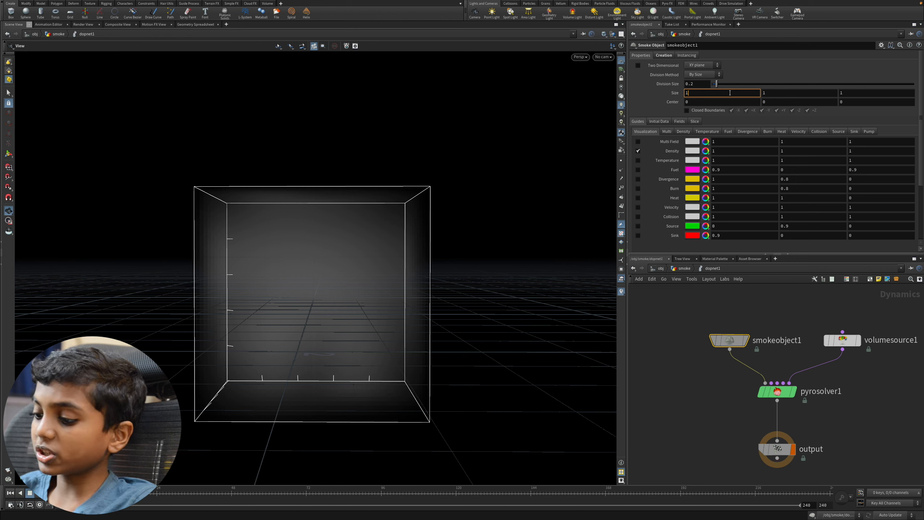
{"action": "type", "text": "5"}
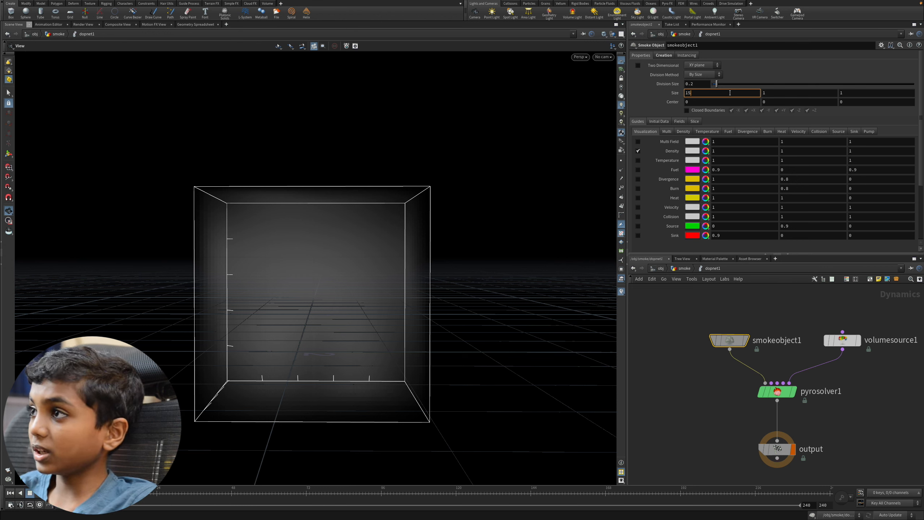
{"action": "key", "text": "Tab"}
{"action": "type", "text": "15"}
{"action": "key", "text": "Tab"}
{"action": "type", "text": "15"}
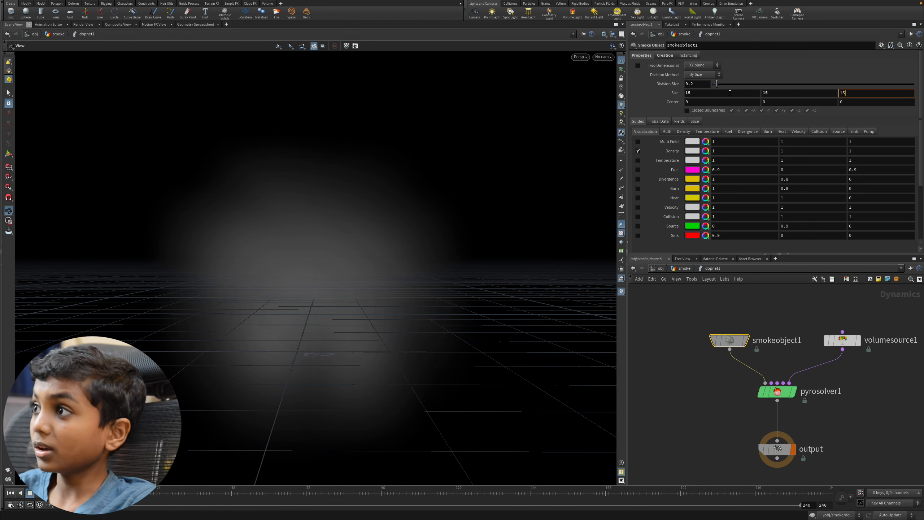
- Set the Smoke Object's Y center to 7.5 and frame the whole container in the viewport
{"action": "left_click", "coordinate": [778, 104]}
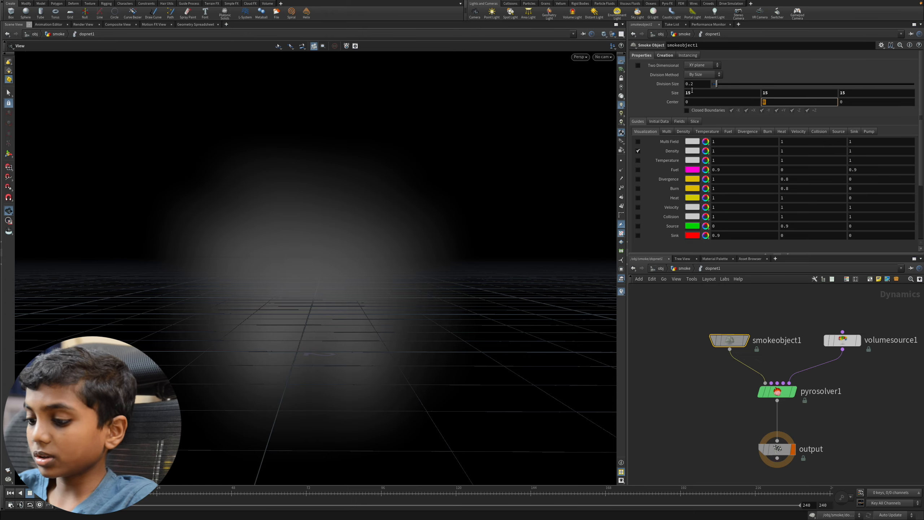
{"action": "type", "text": "7.5"}
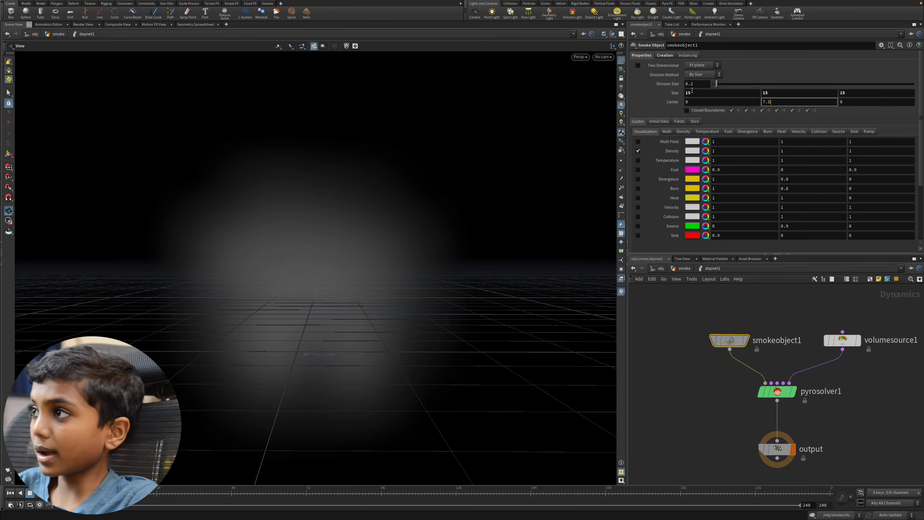
{"action": "key", "text": "Return"}
{"action": "key", "text": "space+h"}
{"action": "left_click_drag", "start_coordinate": [392, 333], "coordinate": [421, 260]}
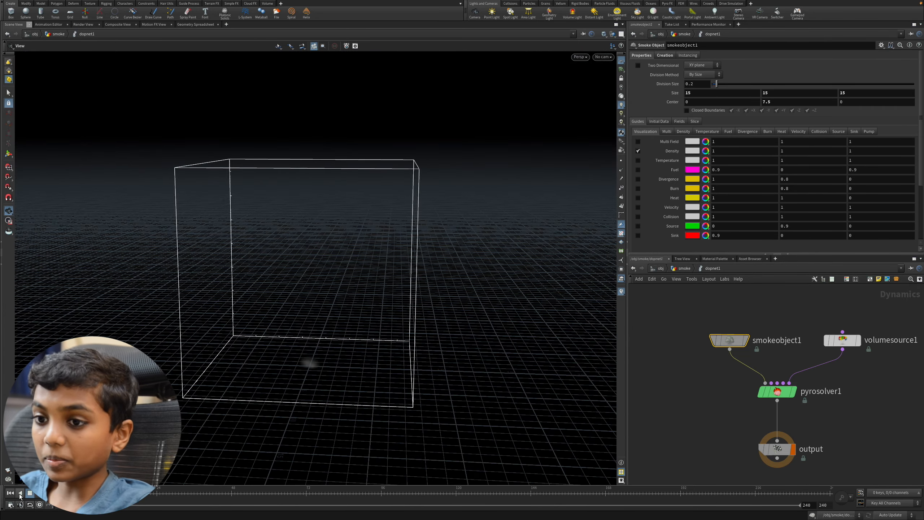
- Play the smoke simulation, scrub back to an early frame and hide the reference grid
{"action": "left_click", "coordinate": [39, 493]}
{"action": "left_click_drag", "start_coordinate": [265, 398], "coordinate": [307, 401]}
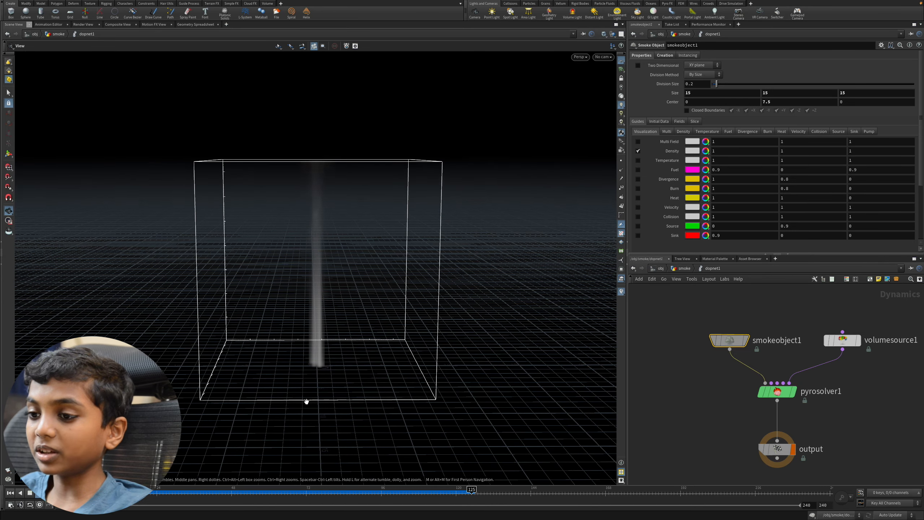
{"action": "left_click_drag", "start_coordinate": [155, 492], "coordinate": [90, 492]}
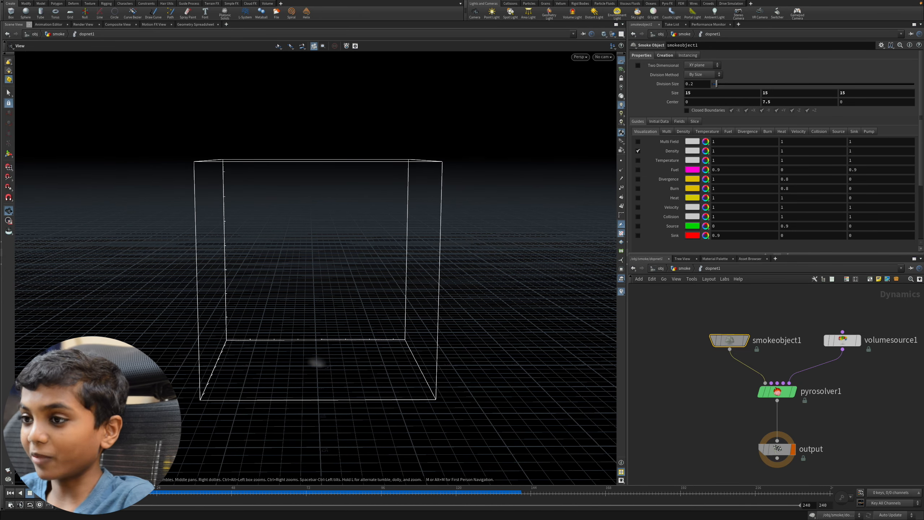
{"action": "left_click", "coordinate": [620, 60]}
- Enable Disturbance, Turbulence and Sharpening in the Pyro Solver's shape settings and preview the smoke at frame 27
{"action": "left_click_drag", "start_coordinate": [831, 416], "coordinate": [779, 388]}
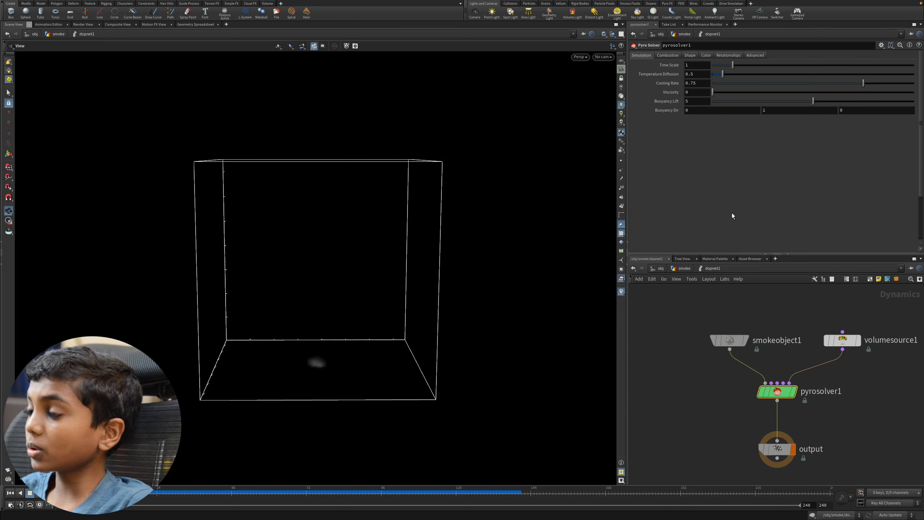
{"action": "left_click", "coordinate": [690, 56]}
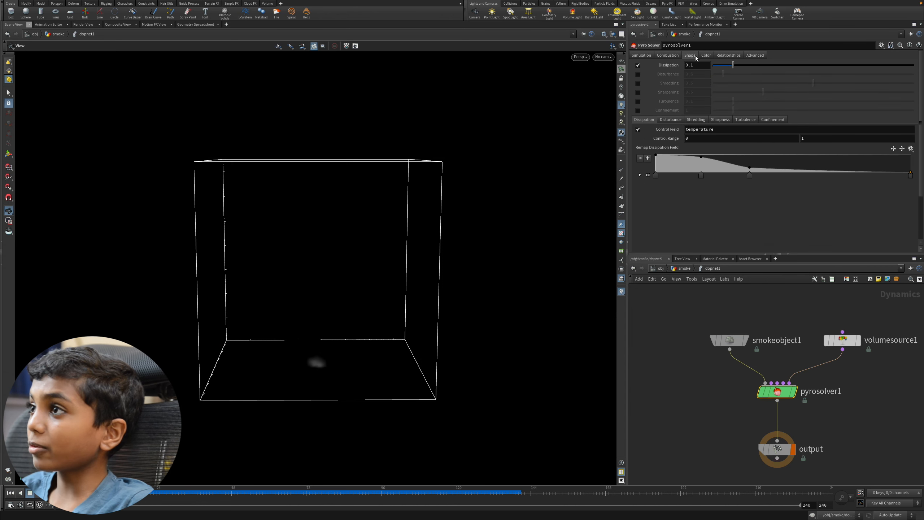
{"action": "left_click", "coordinate": [659, 56]}
{"action": "left_click", "coordinate": [690, 55]}
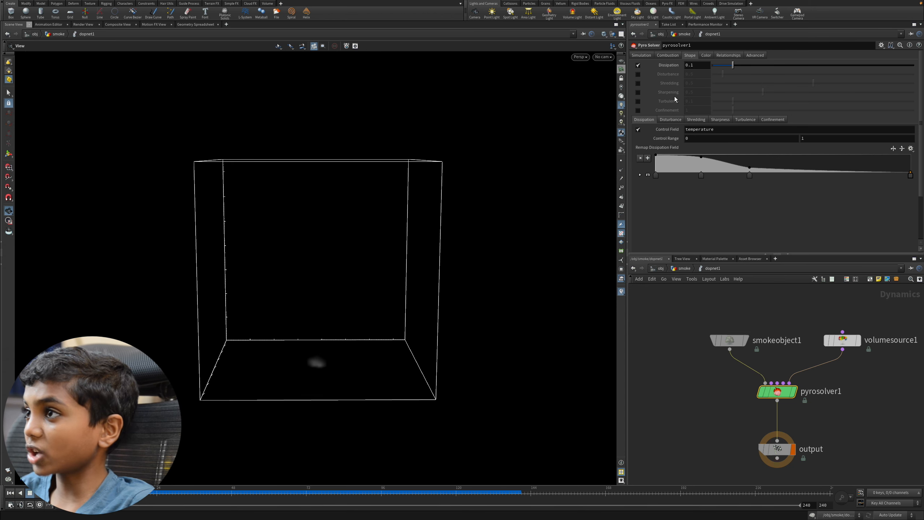
{"action": "left_click", "coordinate": [638, 73]}
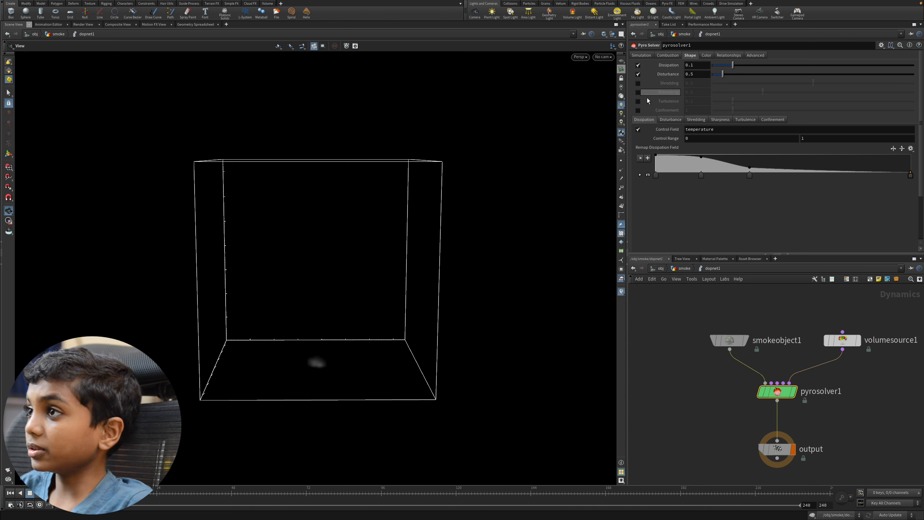
{"action": "left_click", "coordinate": [638, 101]}
{"action": "left_click", "coordinate": [638, 92]}
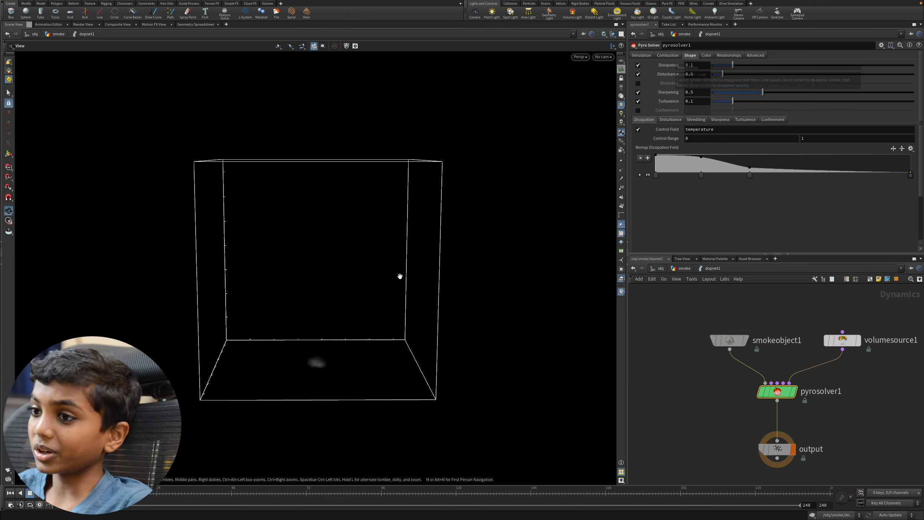
{"action": "left_click_drag", "start_coordinate": [293, 413], "coordinate": [330, 355]}
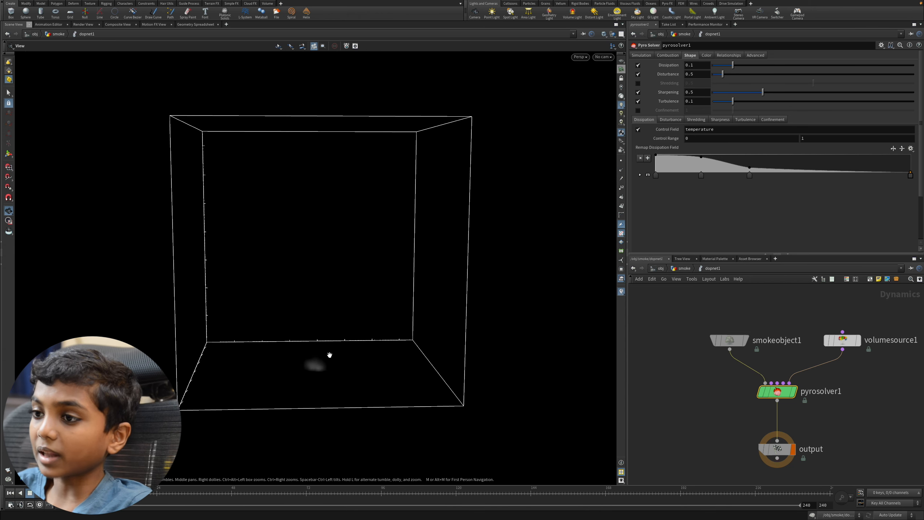
{"action": "left_click", "coordinate": [167, 488]}
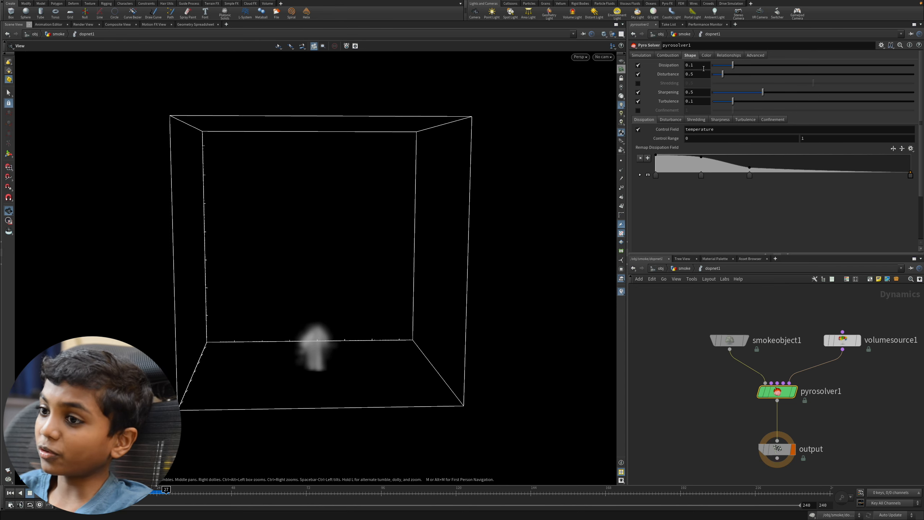
- Test the Pyro Solver's Dissipation at 10 by playing the smoke, and restore it to 0.1
{"action": "left_click_drag", "start_coordinate": [739, 65], "coordinate": [914, 66]}
{"action": "left_click", "coordinate": [705, 63]}
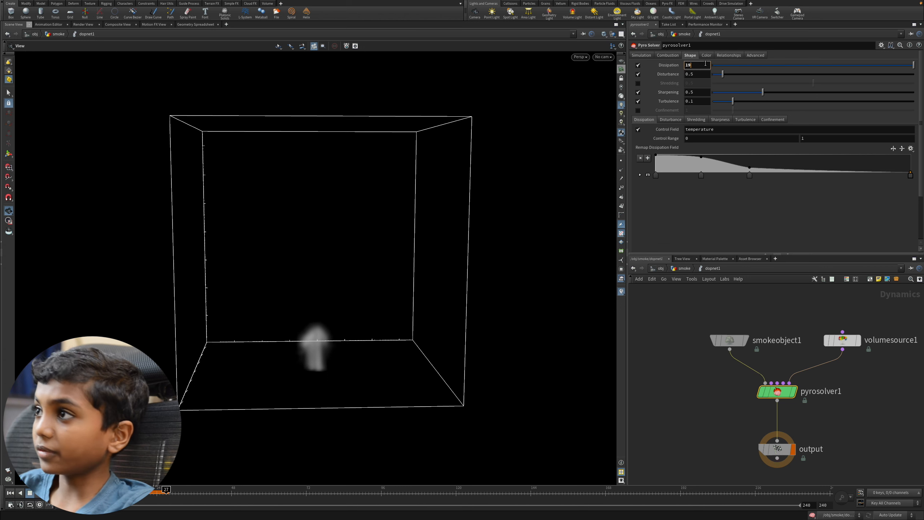
{"action": "type", "text": "0"}
{"action": "key", "text": "Return"}
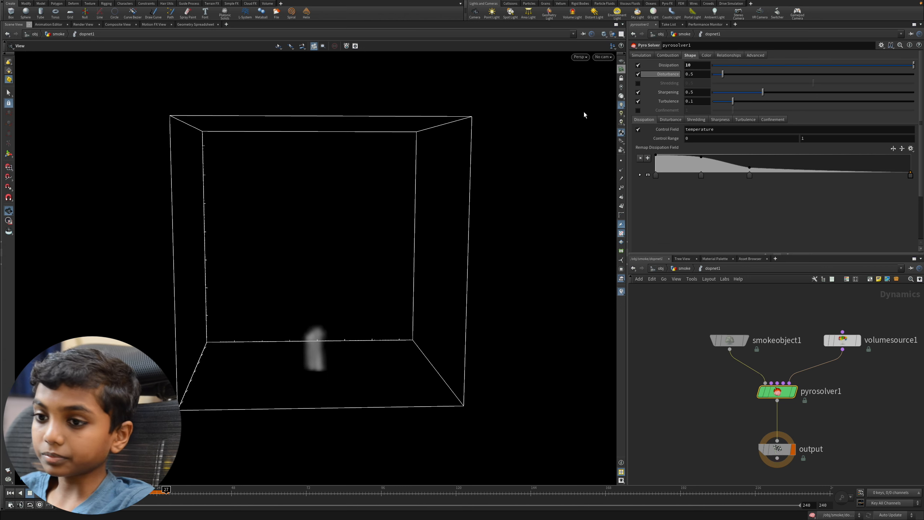
{"action": "left_click_drag", "start_coordinate": [346, 379], "coordinate": [326, 358]}
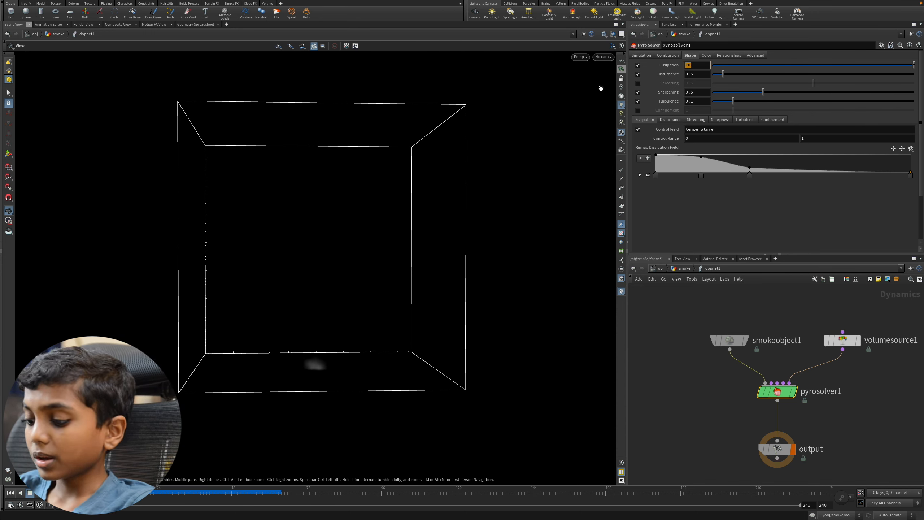
{"action": "type", "text": ".1"}
{"action": "key", "text": "Return"}
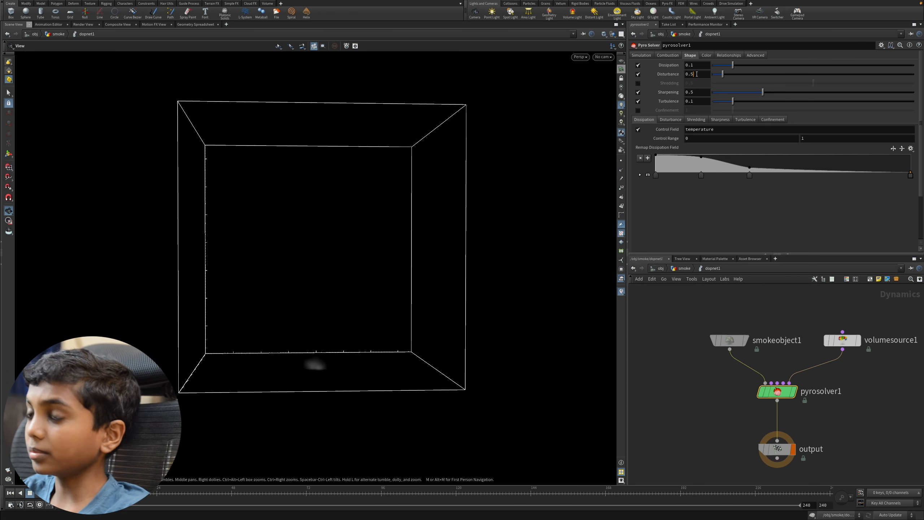
- Test Disturbance at 5 by playing the simulation, and restore it to 0.5
{"action": "left_click_drag", "start_coordinate": [697, 74], "coordinate": [564, 56]}
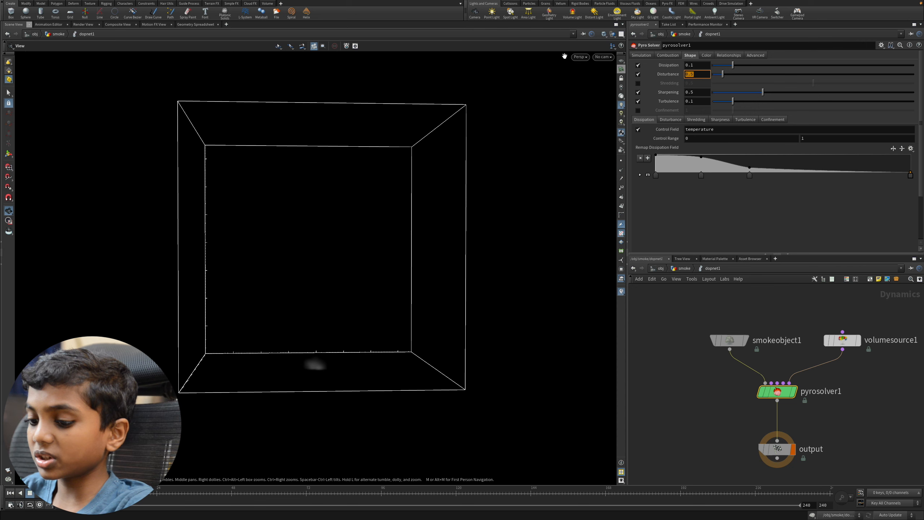
{"action": "type", "text": "5"}
{"action": "key", "text": "Return"}
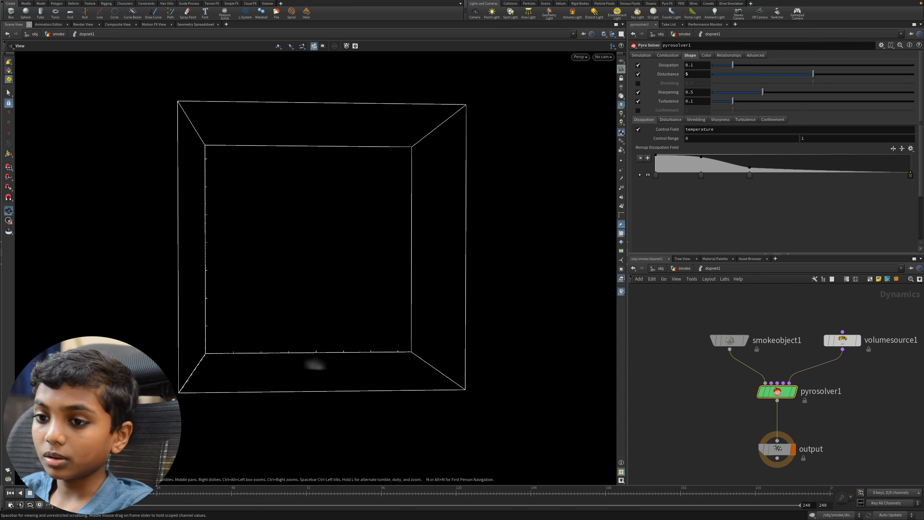
{"action": "left_click_drag", "start_coordinate": [322, 396], "coordinate": [341, 340]}
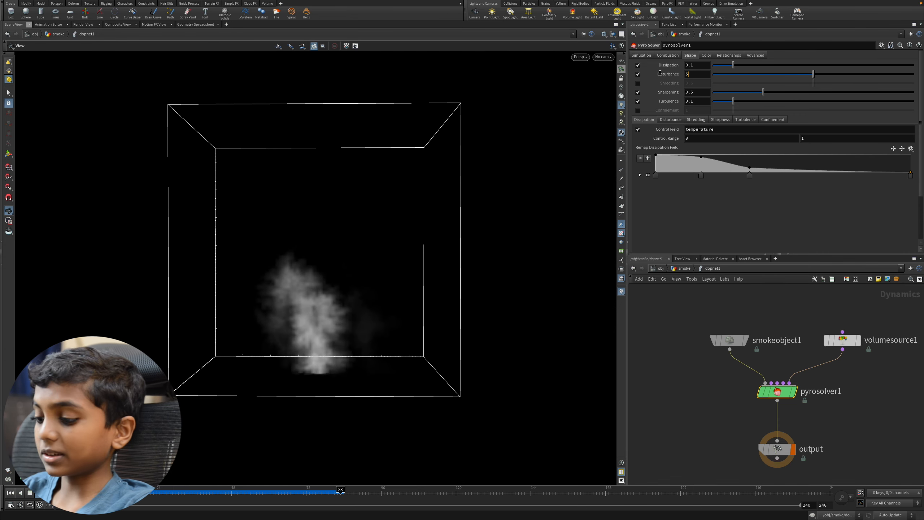
{"action": "left_click", "coordinate": [695, 74]}
{"action": "type", "text": "0.5"}
{"action": "key", "text": "Return"}
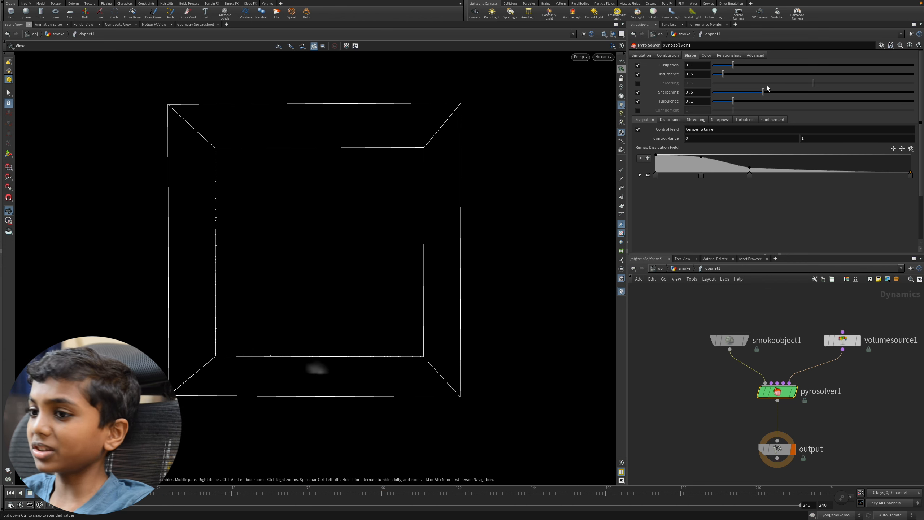
- Test Sharpening at 10 with a close view of frame 31, and restore it to 0.5 at the first frame
{"action": "left_click", "coordinate": [255, 488]}
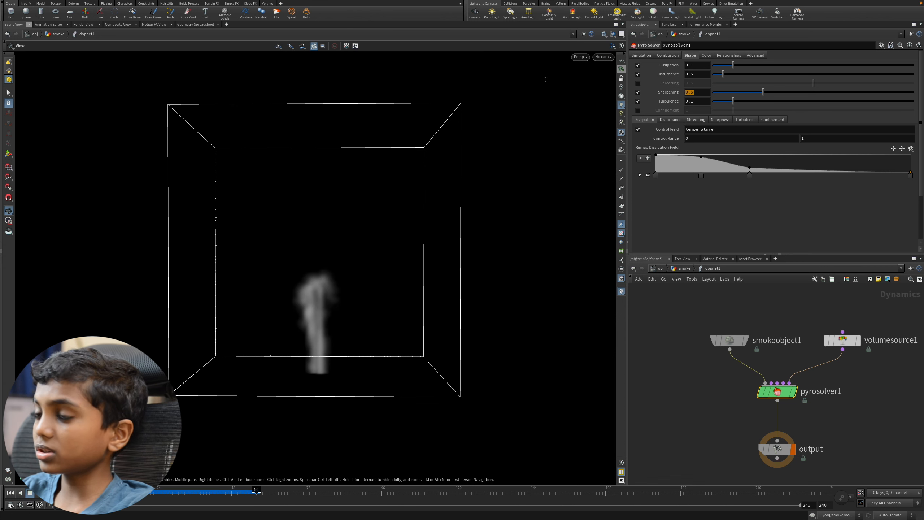
{"action": "left_click_drag", "start_coordinate": [545, 80], "coordinate": [566, 90]}
{"action": "key", "text": "Return"}
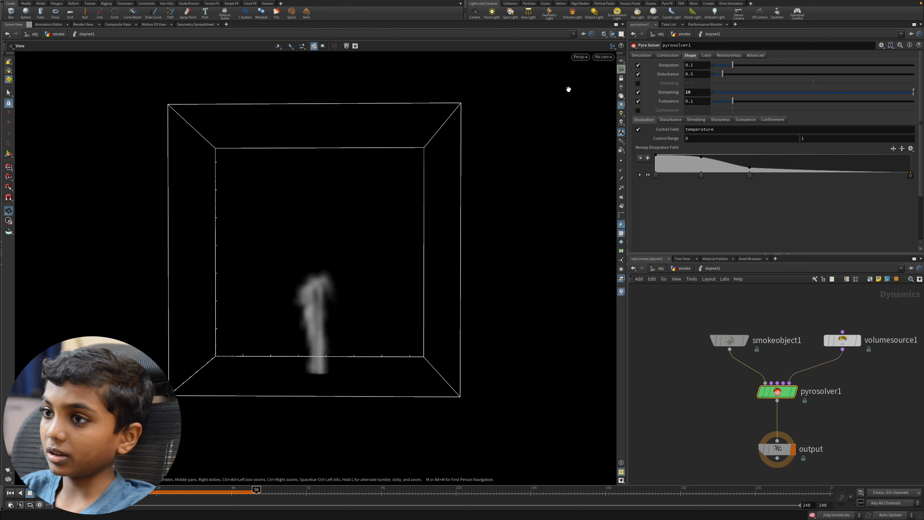
{"action": "mouse_move", "coordinate": [171, 492]}
{"action": "left_mouse_down"}
{"action": "mouse_move", "coordinate": [89, 492]}
{"action": "mouse_move", "coordinate": [178, 493]}
{"action": "left_mouse_up"}
{"action": "scroll", "coordinate": [319, 328], "scroll_direction": "up", "scroll_amount": 3}
{"action": "left_click_drag", "start_coordinate": [320, 327], "coordinate": [326, 351]}
{"action": "left_click", "coordinate": [698, 93]}
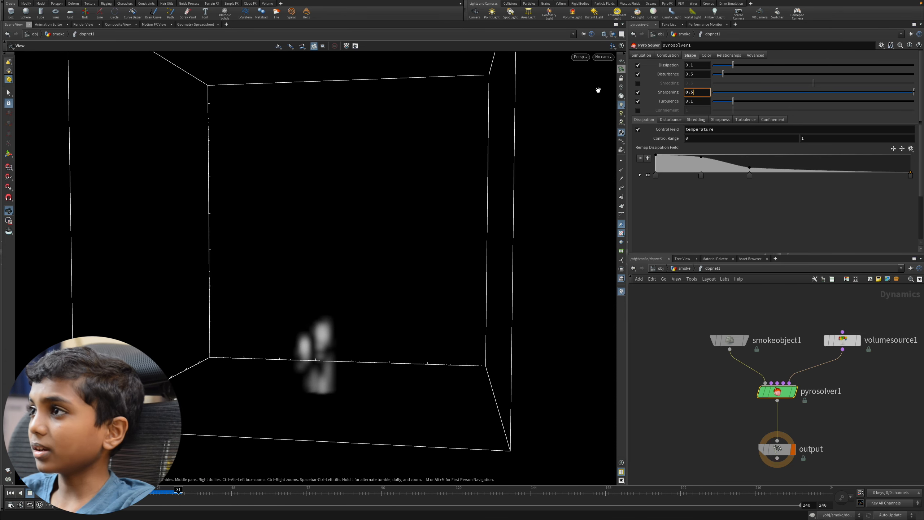
{"action": "type", "text": "0.5"}
{"action": "key", "text": "Return"}
{"action": "left_click_drag", "start_coordinate": [305, 334], "coordinate": [309, 332]}
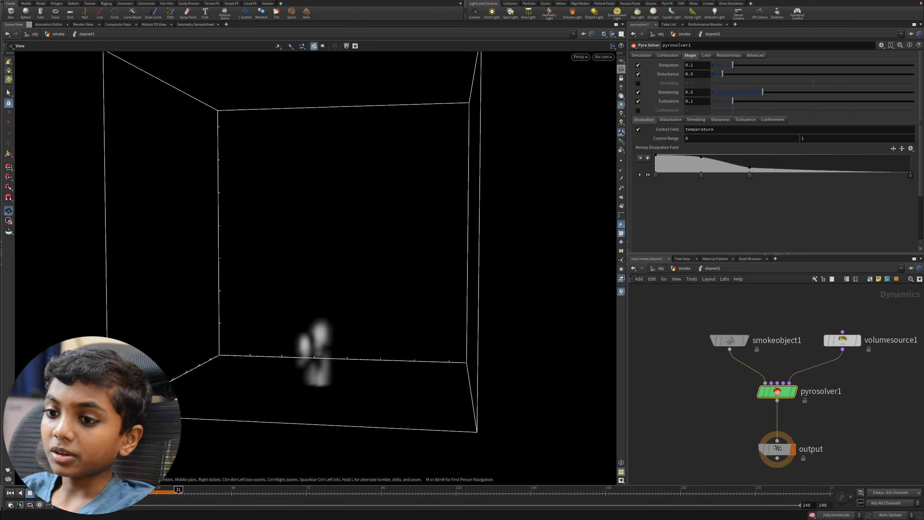
{"action": "left_click", "coordinate": [10, 492]}
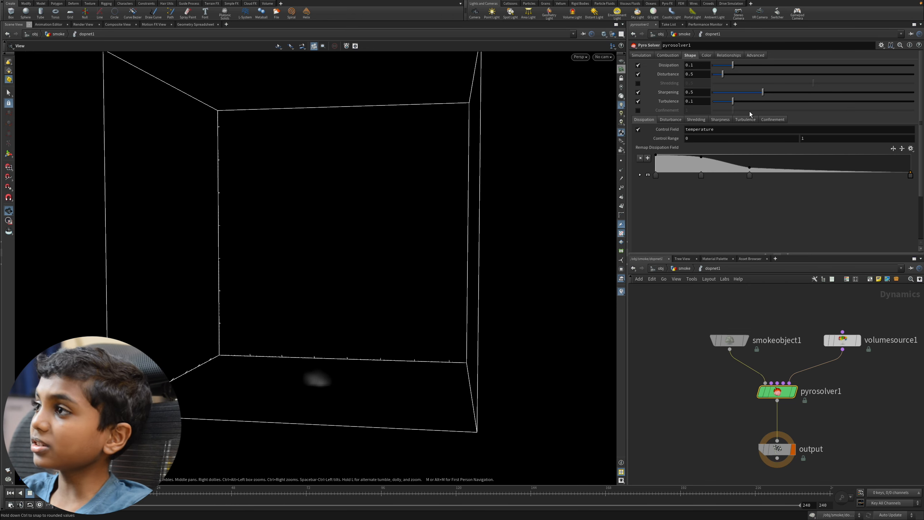
- Set Turbulence to 10, play the simulation and rewind it to the first frame
{"action": "left_click_drag", "start_coordinate": [732, 100], "coordinate": [902, 101]}
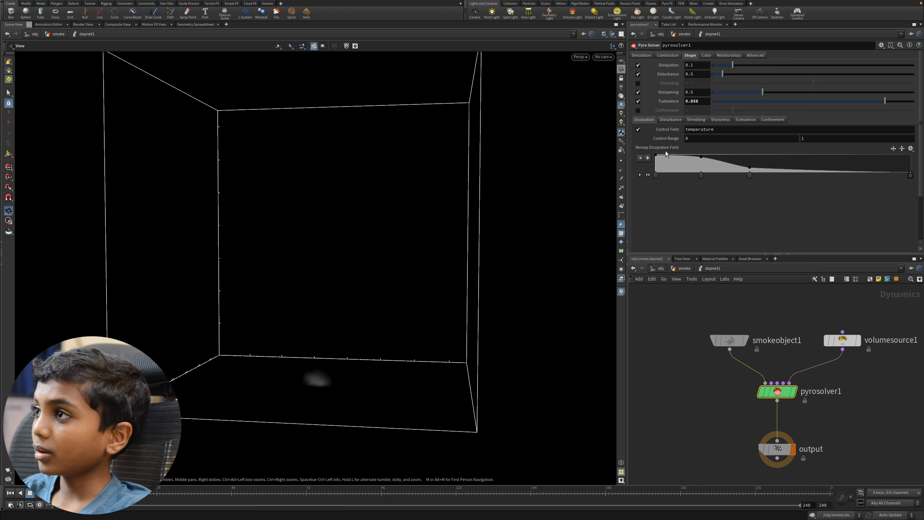
{"action": "type", "text": "10"}
{"action": "key", "text": "Return"}
{"action": "left_click", "coordinate": [40, 493]}
{"action": "left_click_drag", "start_coordinate": [378, 315], "coordinate": [392, 334]}
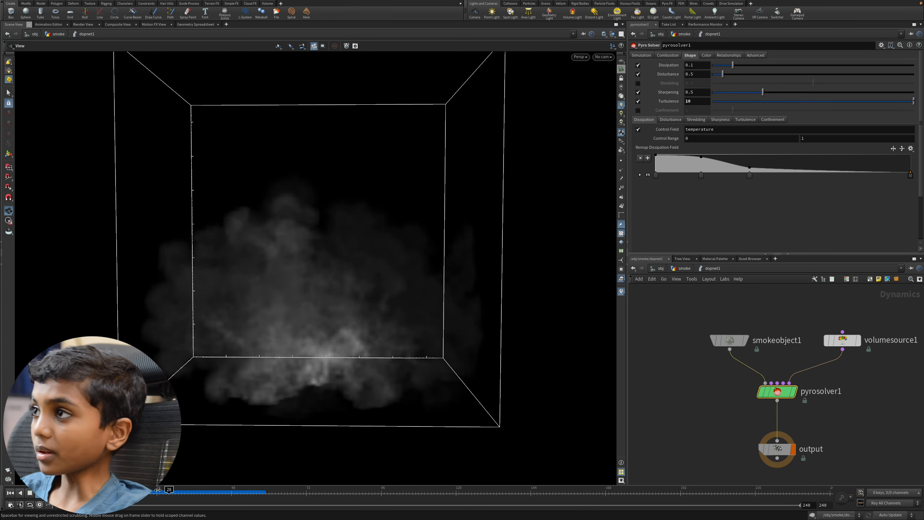
{"action": "left_click", "coordinate": [10, 493]}
{"action": "left_click_drag", "start_coordinate": [667, 98], "coordinate": [666, 98]}
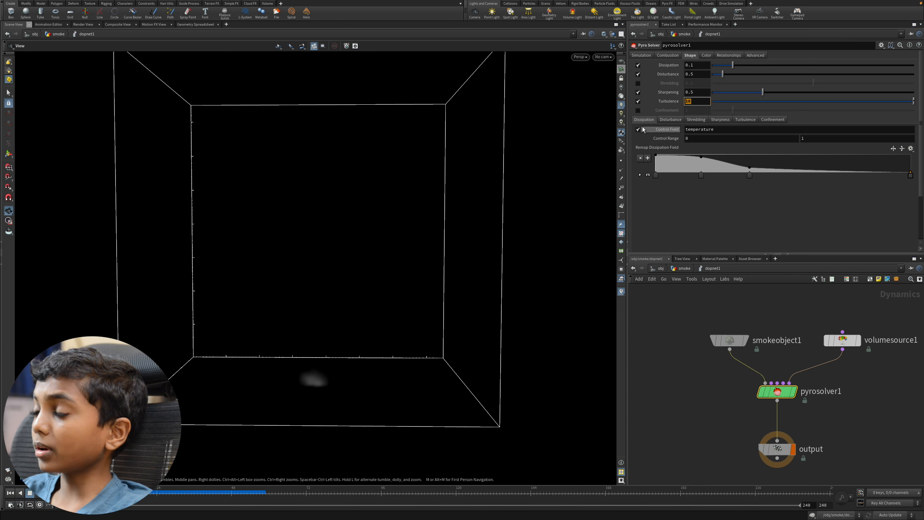
- Glance at the detailed Disturbance settings and revert Turbulence to its default value
{"action": "left_click", "coordinate": [671, 120]}
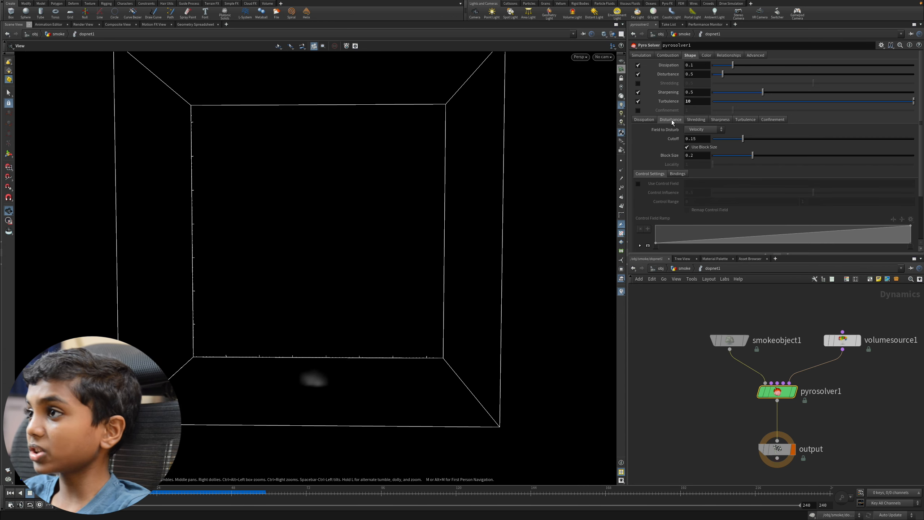
{"action": "scroll", "coordinate": [735, 175], "scroll_direction": "down", "scroll_amount": 3}
{"action": "scroll", "coordinate": [748, 171], "scroll_direction": "up", "scroll_amount": 3}
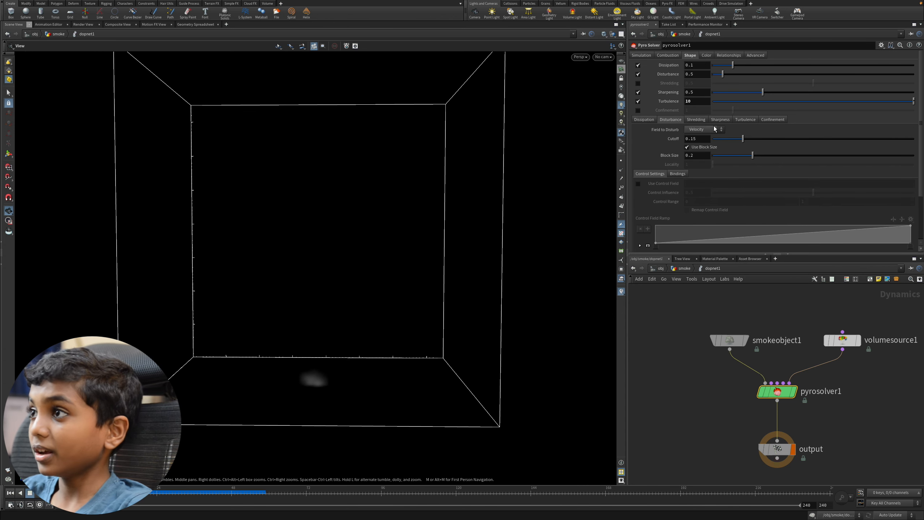
{"action": "left_click", "coordinate": [643, 120]}
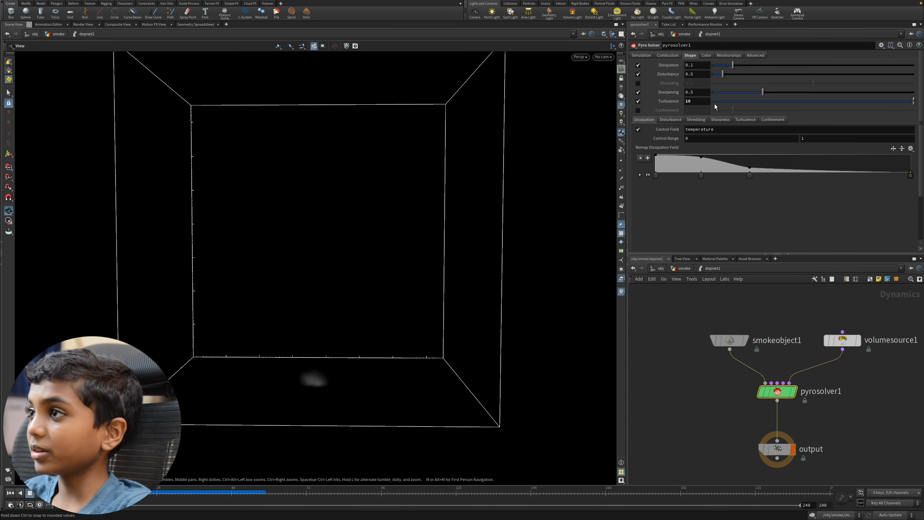
{"action": "right_click", "coordinate": [655, 103]}
{"action": "left_click", "coordinate": [697, 221]}
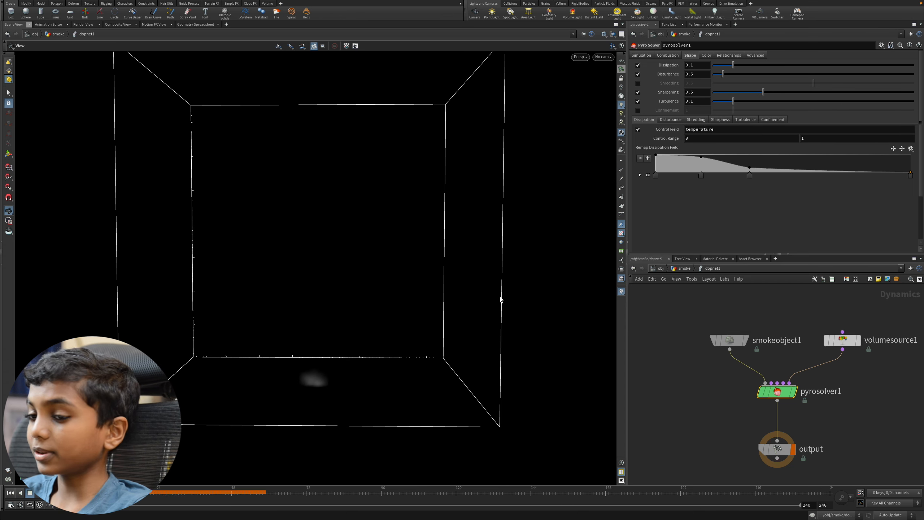
- Set the Pyro Solver's Dissipation to 0.5 and Disturbance to 2.5
{"action": "scroll", "coordinate": [386, 312], "scroll_direction": "down", "scroll_amount": 3}
{"action": "middle_click_drag", "start_coordinate": [386, 312], "coordinate": [387, 333]}
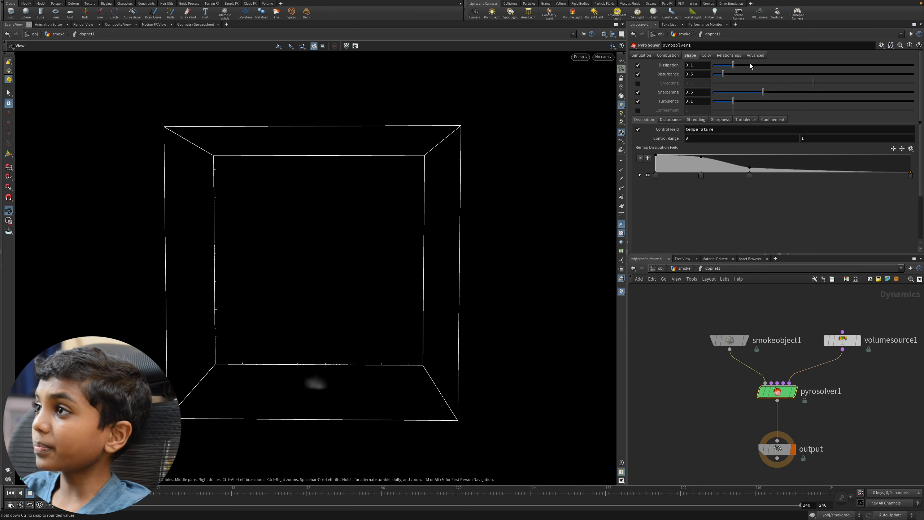
{"action": "left_click", "coordinate": [703, 68]}
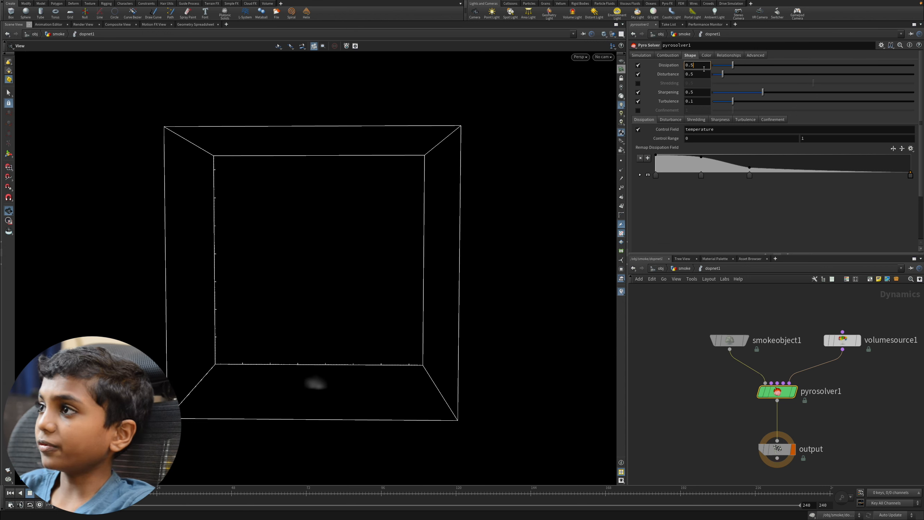
{"action": "key", "text": "Return"}
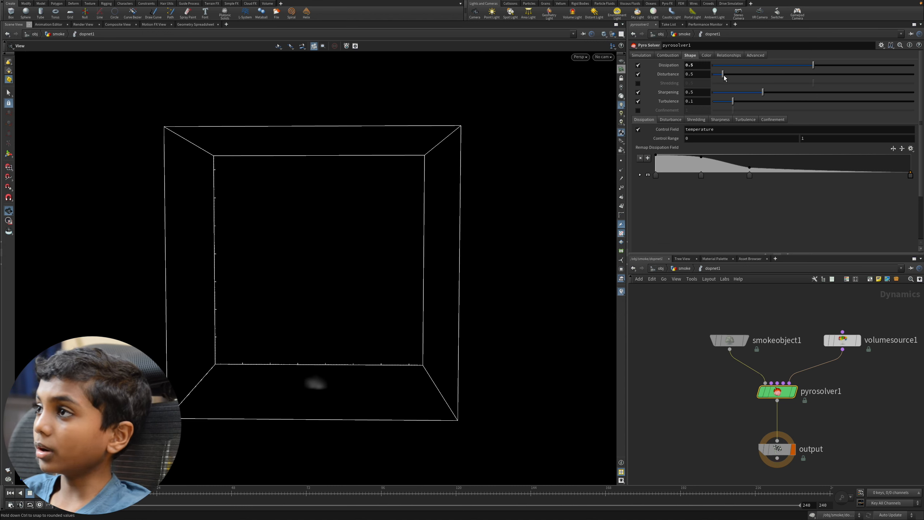
{"action": "left_click_drag", "start_coordinate": [729, 77], "coordinate": [766, 75]}
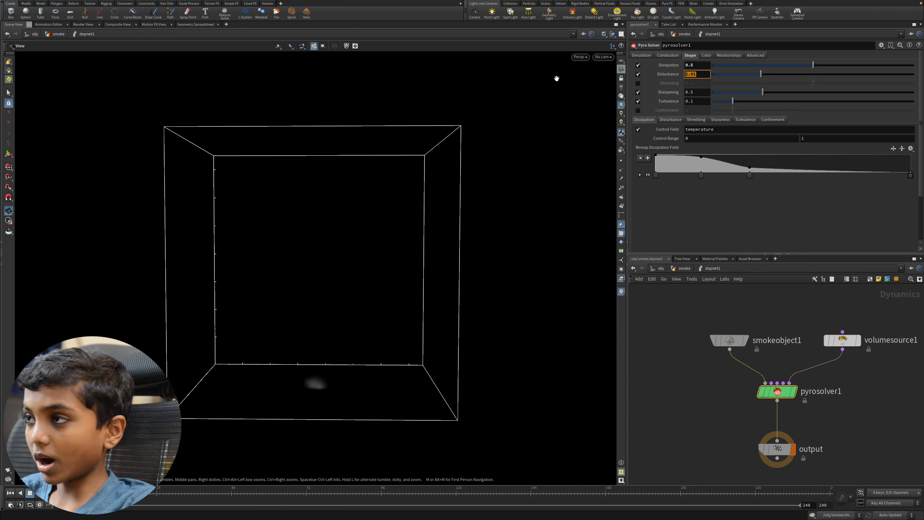
{"action": "type", "text": "1"}
{"action": "key", "text": "Return"}
- Set Sharpening and Turbulence both to 1 and preview the smoke in the container
{"action": "left_click_drag", "start_coordinate": [763, 95], "coordinate": [772, 95]}
{"action": "left_click", "coordinate": [701, 96]}
{"action": "type", "text": "0"}
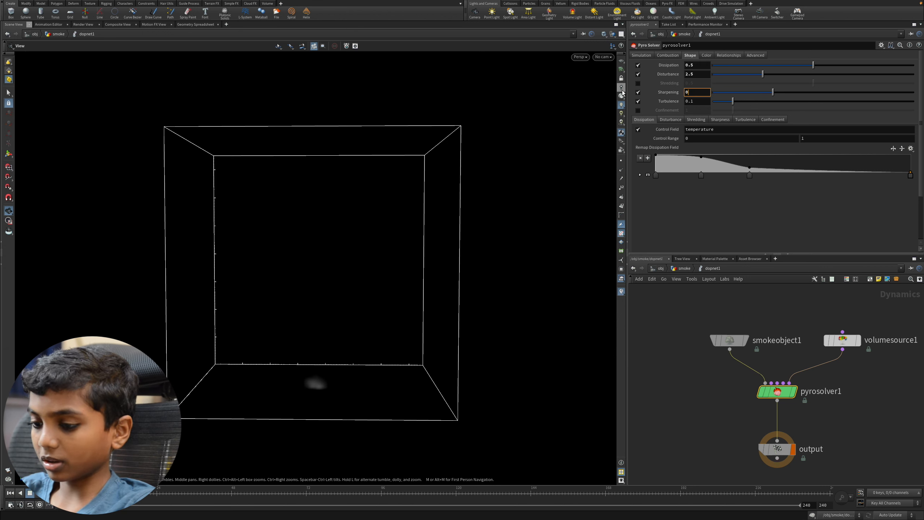
{"action": "type", "text": ".5"}
{"action": "key", "text": "Return"}
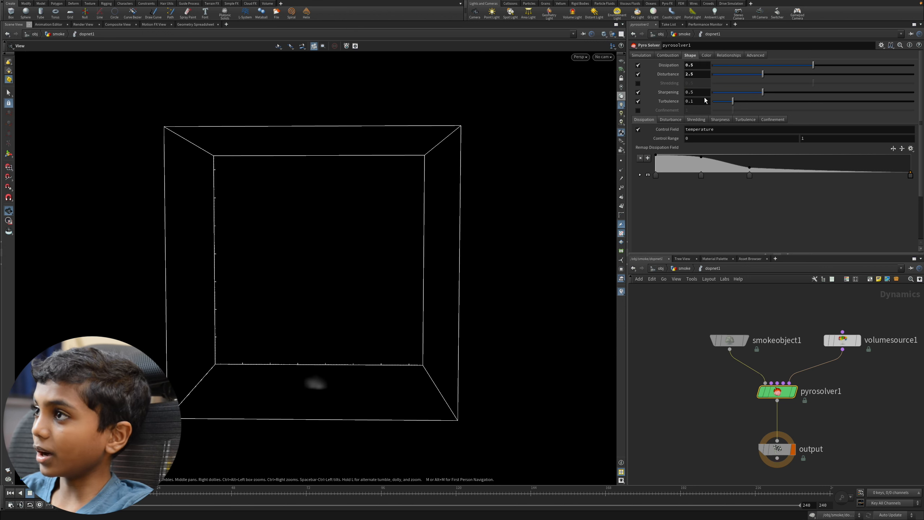
{"action": "type", "text": "1"}
{"action": "key", "text": "Return"}
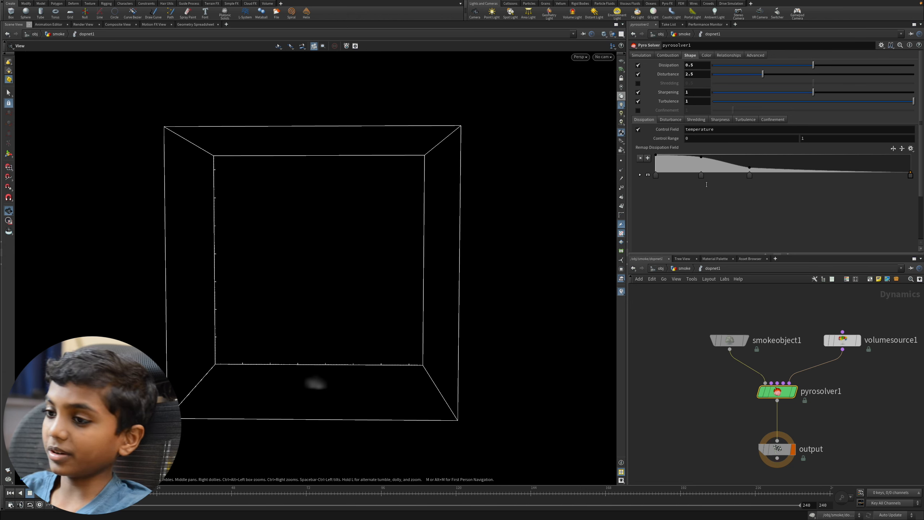
{"action": "mouse_move", "coordinate": [334, 400]}
{"action": "left_mouse_down"}
{"action": "mouse_move", "coordinate": [354, 392]}
{"action": "mouse_move", "coordinate": [268, 402]}
{"action": "mouse_move", "coordinate": [321, 397]}
{"action": "left_mouse_up"}
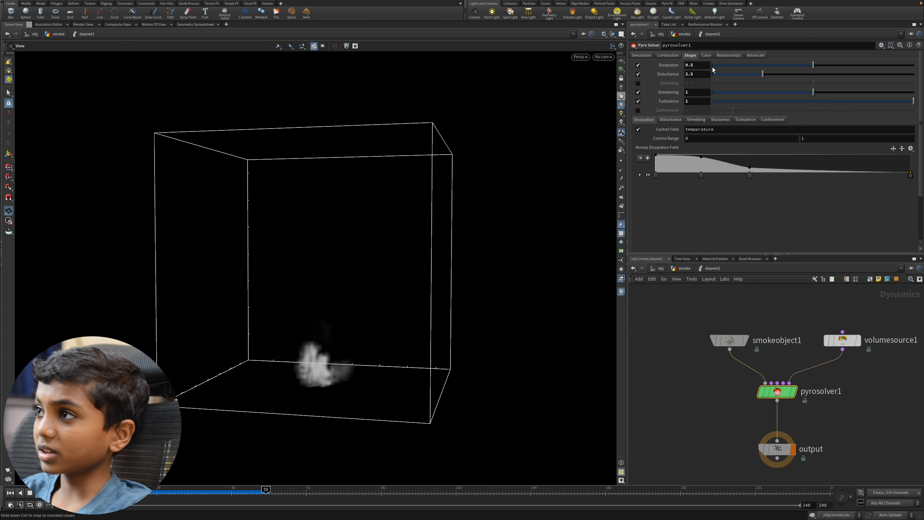
- Reduce Dissipation to 0.1 and fine-tune it to 0.15 while the simulation plays
{"action": "left_click_drag", "start_coordinate": [719, 68], "coordinate": [659, 66]}
{"action": "type", "text": "0.1"}
{"action": "key", "text": "Return"}
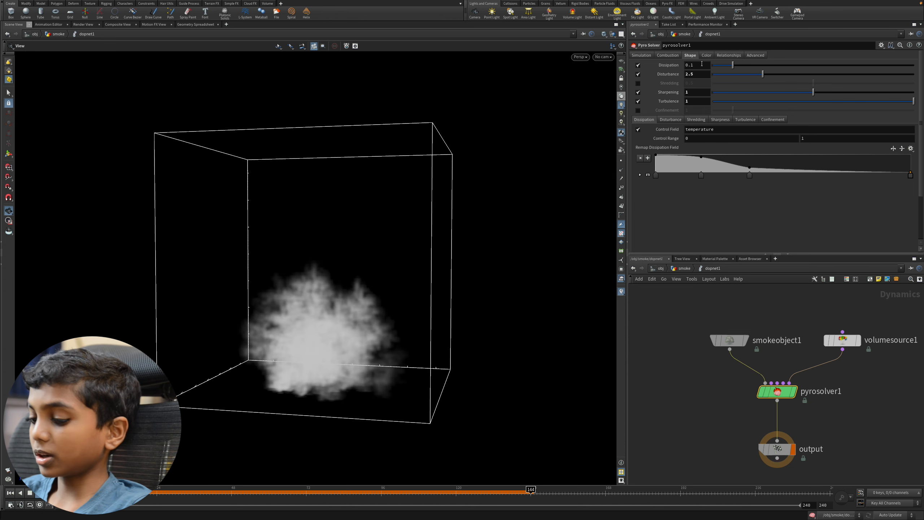
{"action": "left_click_drag", "start_coordinate": [733, 65], "coordinate": [742, 65]}
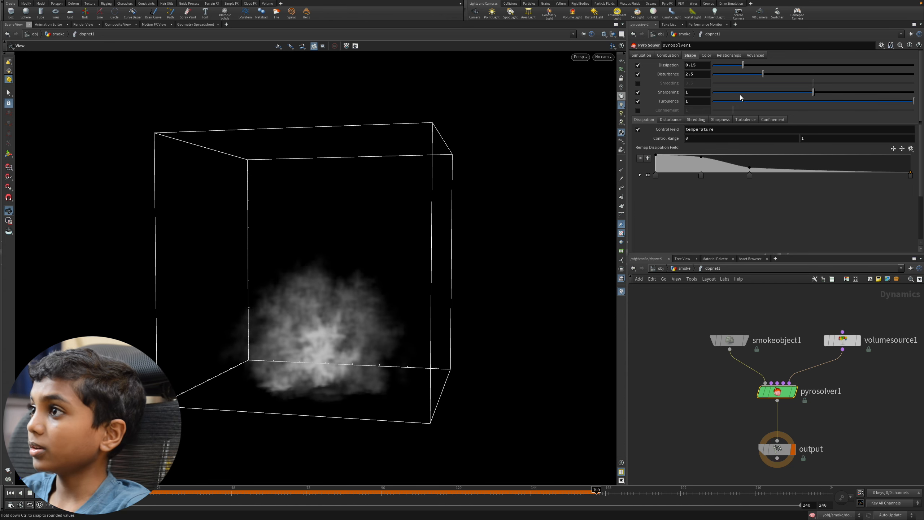
- Set Turbulence to 5 and Disturbance to 1 in the Pyro Solver's shape settings
{"action": "double_click", "coordinate": [698, 101]}
{"action": "type", "text": "5"}
{"action": "key", "text": "Return"}
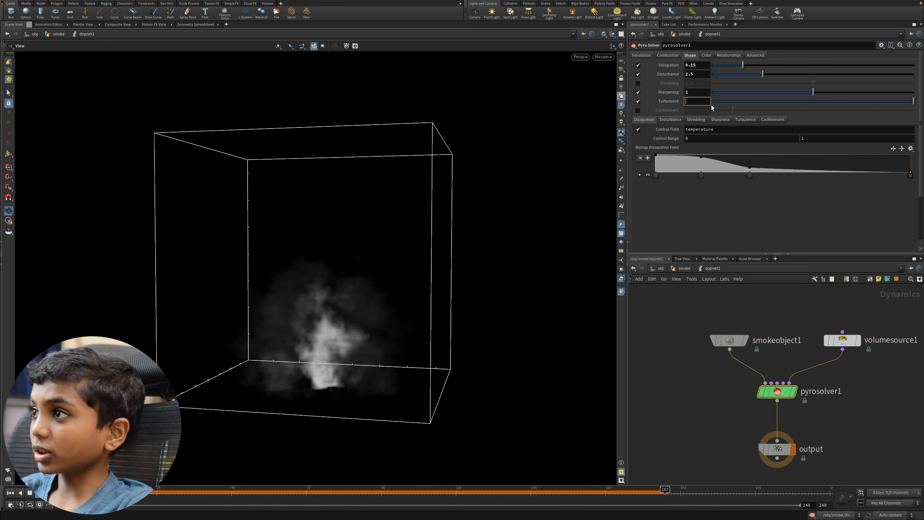
{"action": "left_click_drag", "start_coordinate": [699, 75], "coordinate": [614, 70]}
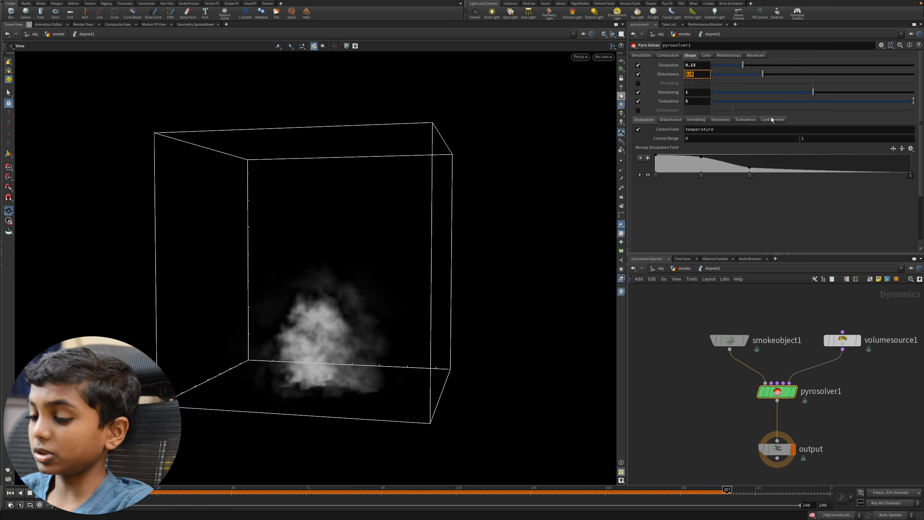
{"action": "type", "text": "1"}
{"action": "key", "text": "Return"}
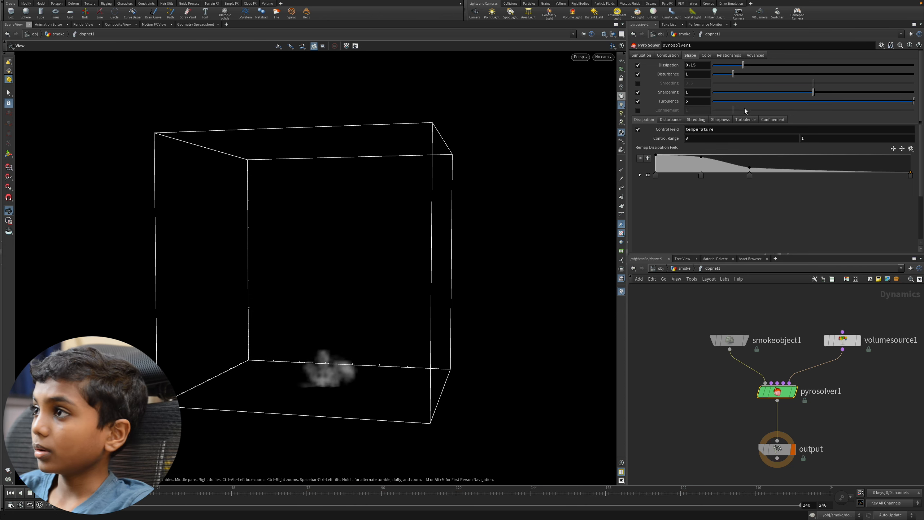
- Lower the Pyro Solver's Turbulence to 1
{"action": "left_click_drag", "start_coordinate": [698, 101], "coordinate": [586, 90]}
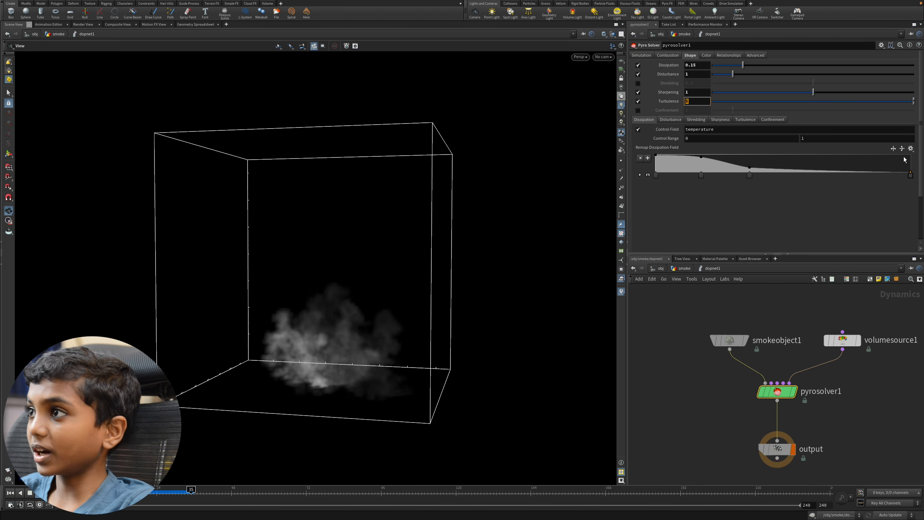
{"action": "type", "text": "1"}
{"action": "key", "text": "Return"}
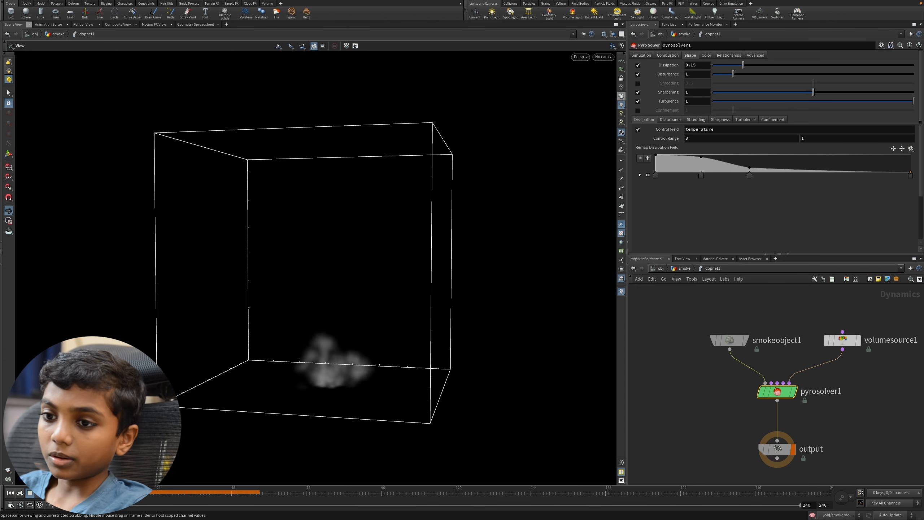
- Scrub through the simulated smoke and set the Pyro Solver's Dissipation to 0.1
{"action": "left_click_drag", "start_coordinate": [320, 386], "coordinate": [306, 411]}
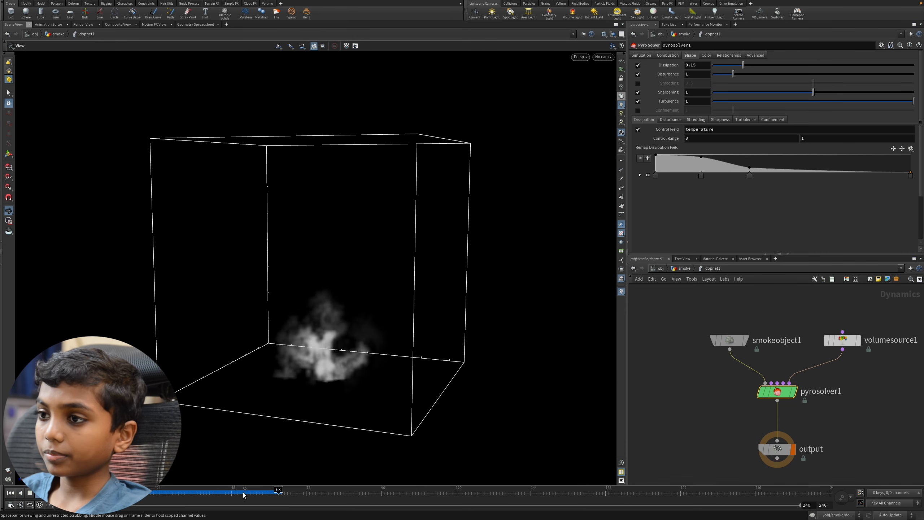
{"action": "left_click_drag", "start_coordinate": [253, 492], "coordinate": [109, 493]}
{"action": "left_click", "coordinate": [700, 67]}
{"action": "key", "text": "BackSpace"}
{"action": "key", "text": "Return"}
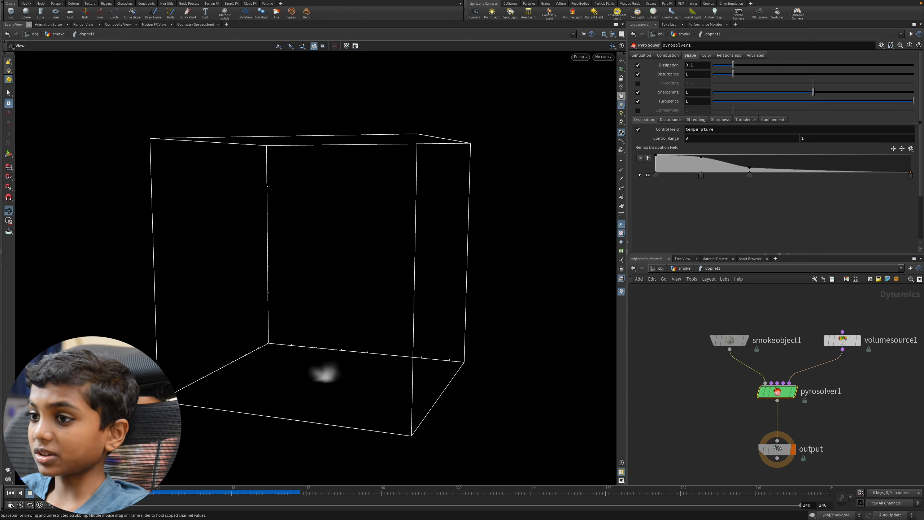
{"action": "left_click_drag", "start_coordinate": [346, 334], "coordinate": [473, 313]}
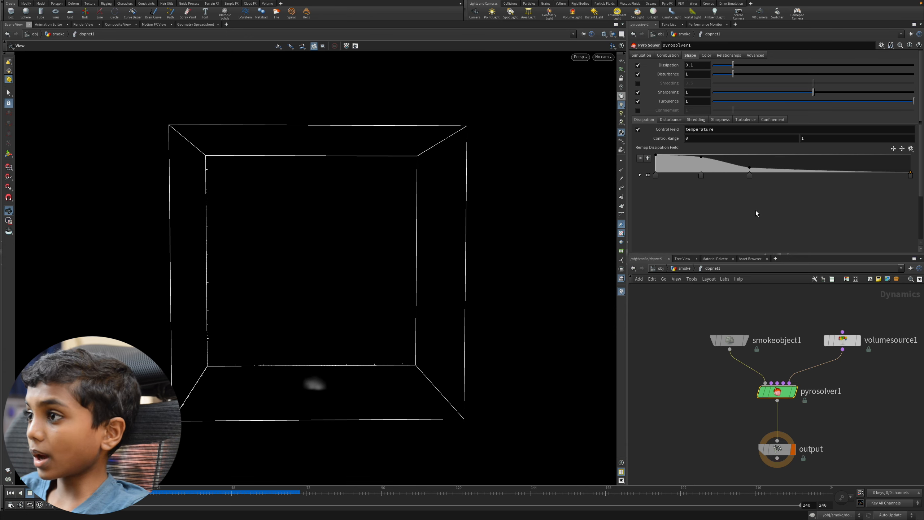
- Go back up to the smoke geometry network and add a DOP Import Fields node below dopnet1
{"action": "left_click", "coordinate": [683, 270]}
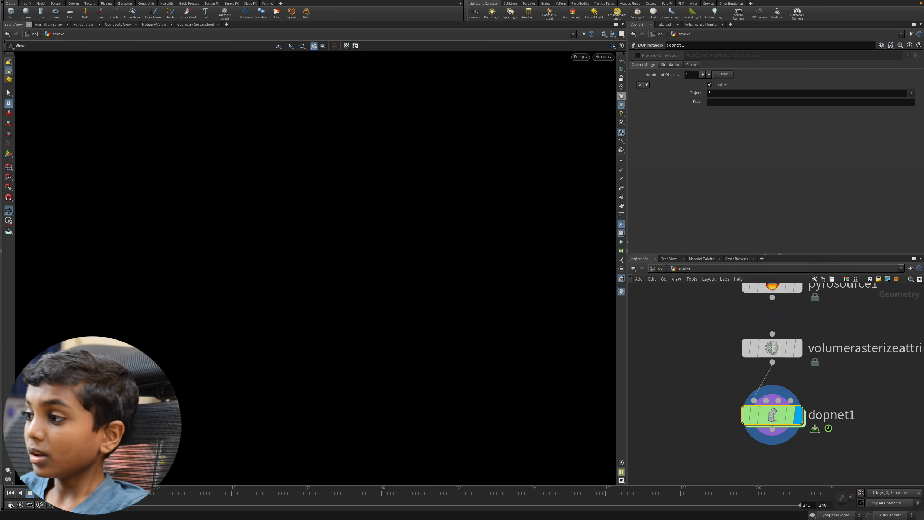
{"action": "scroll", "coordinate": [869, 422], "scroll_direction": "down", "scroll_amount": 3}
{"action": "middle_click_drag", "start_coordinate": [864, 424], "coordinate": [848, 388]}
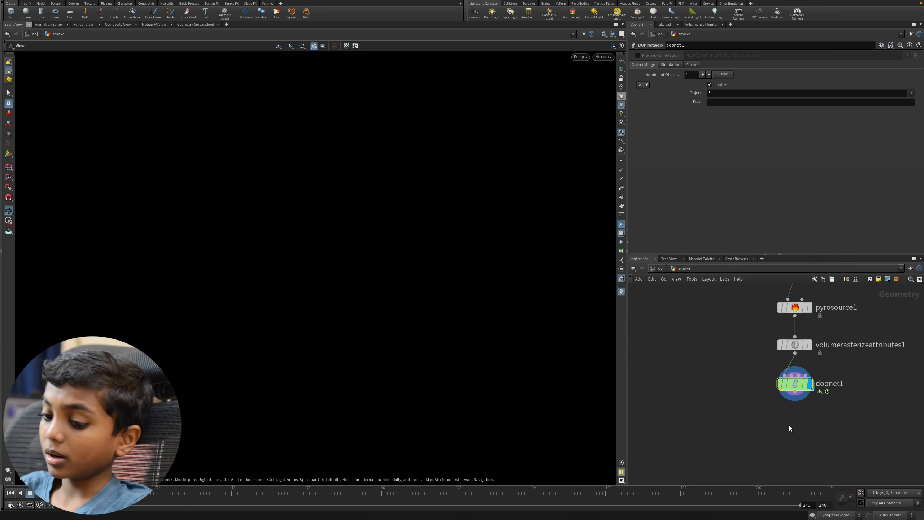
{"action": "key", "text": "Tab"}
{"action": "type", "text": "dop"}
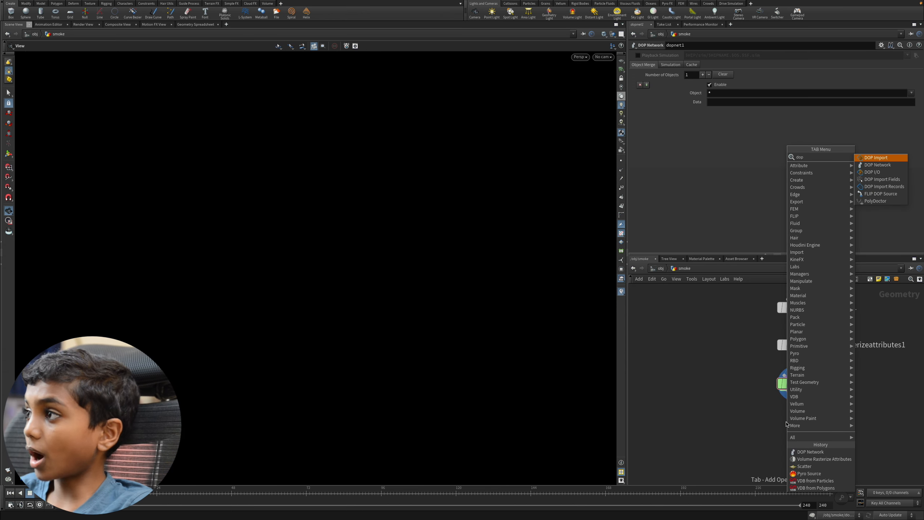
{"action": "key", "text": "Down"}
{"action": "key", "text": "Down"}
{"action": "key", "text": "Down"}
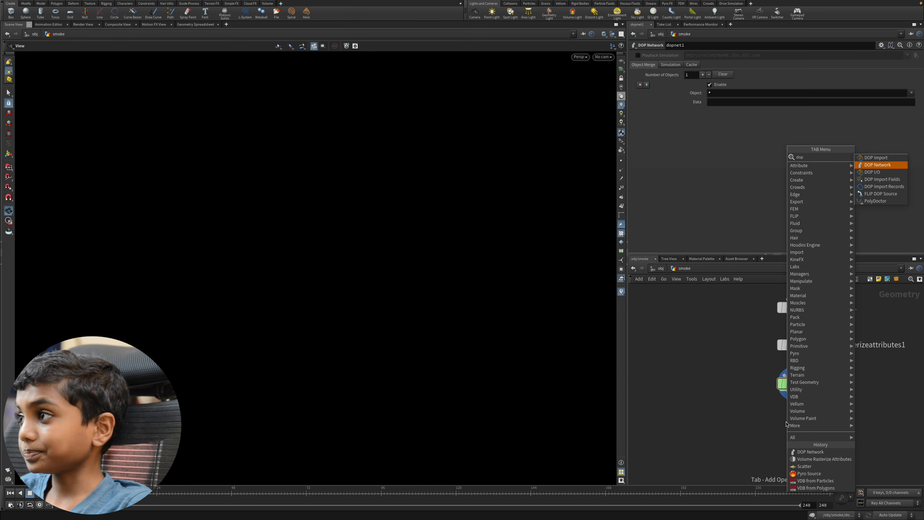
{"action": "key", "text": "Return"}
{"action": "left_click", "coordinate": [788, 432]}
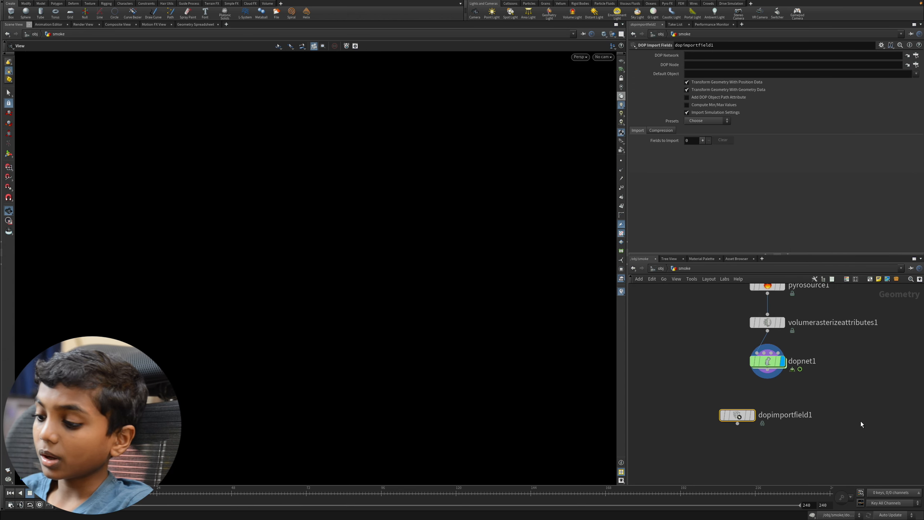
- Add a DOP Import node beside the DOP Import Fields node
{"action": "key", "text": "Tab"}
{"action": "type", "text": "dop"}
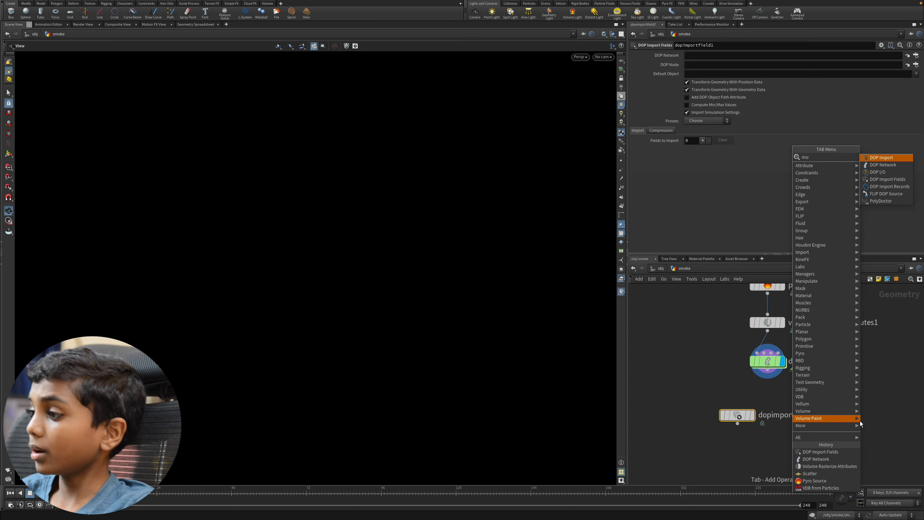
{"action": "key", "text": "Return"}
{"action": "left_click", "coordinate": [856, 429]}
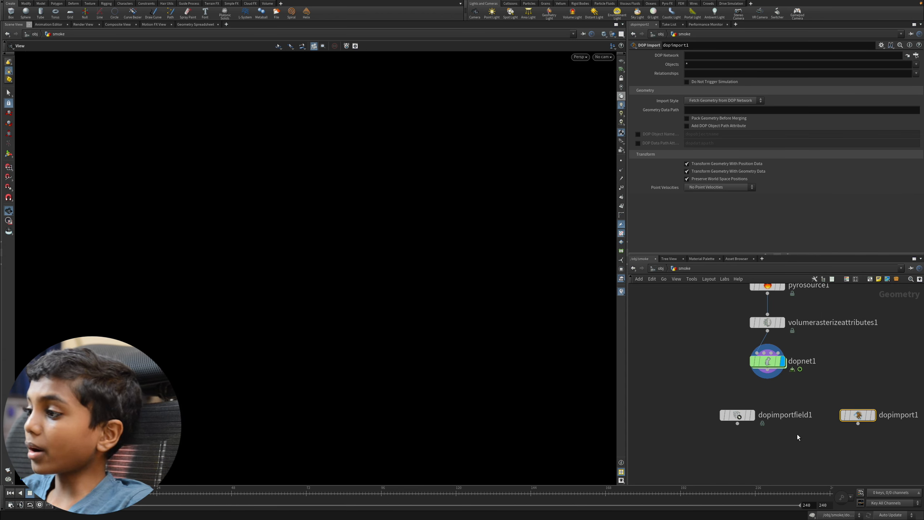
- Compare the parameters of the DOP Import and DOP Import Fields nodes, and check the attributes defined in pyrosource1
{"action": "left_click", "coordinate": [750, 405]}
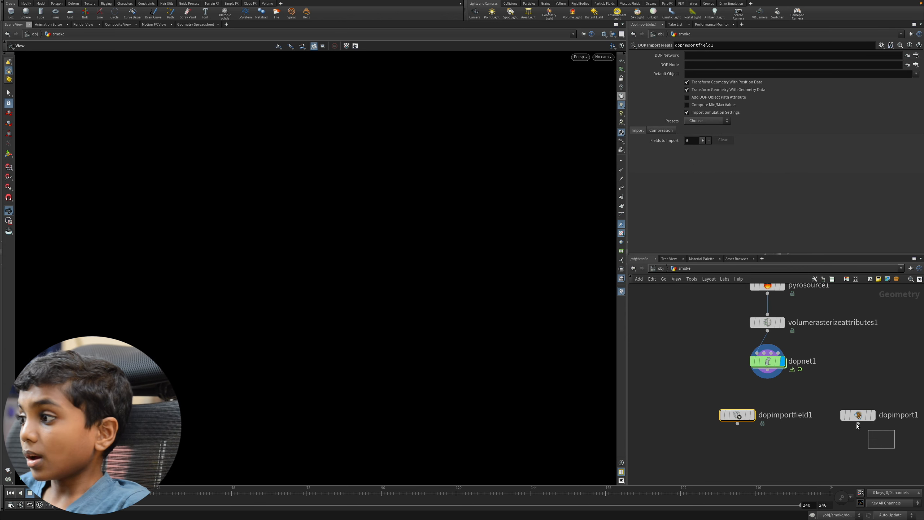
{"action": "left_click", "coordinate": [859, 416]}
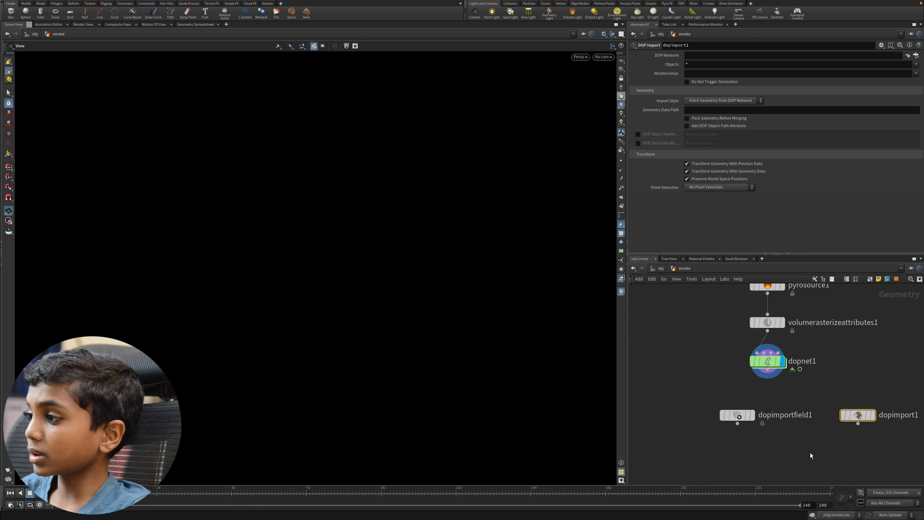
{"action": "left_click", "coordinate": [728, 414], "text": "shift"}
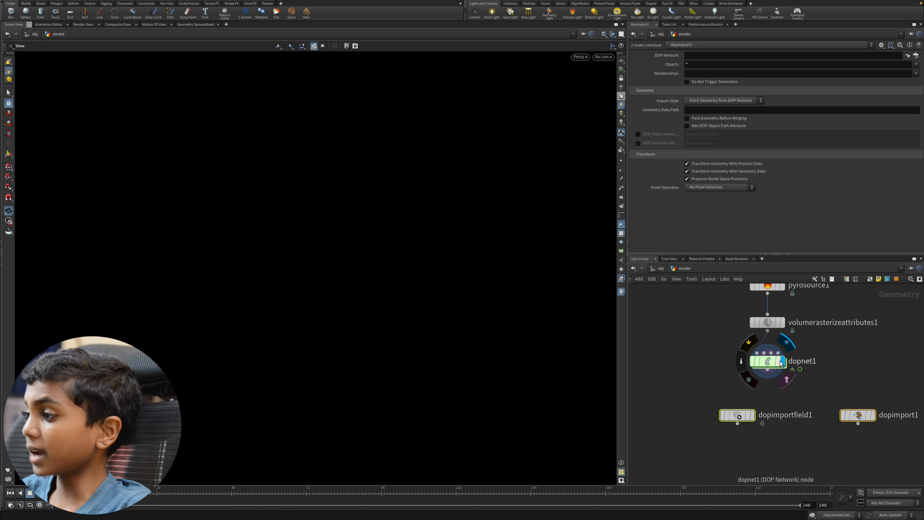
{"action": "left_click", "coordinate": [885, 439]}
{"action": "left_click", "coordinate": [859, 415]}
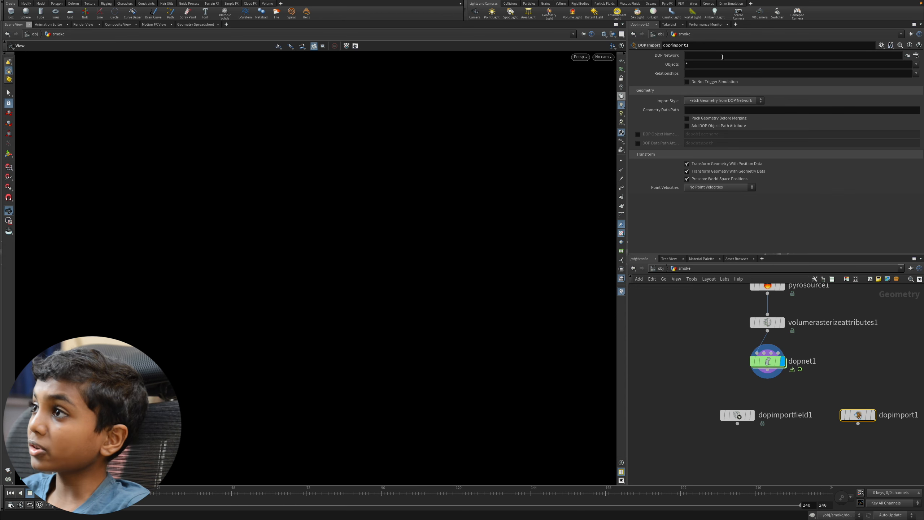
{"action": "left_click", "coordinate": [762, 415]}
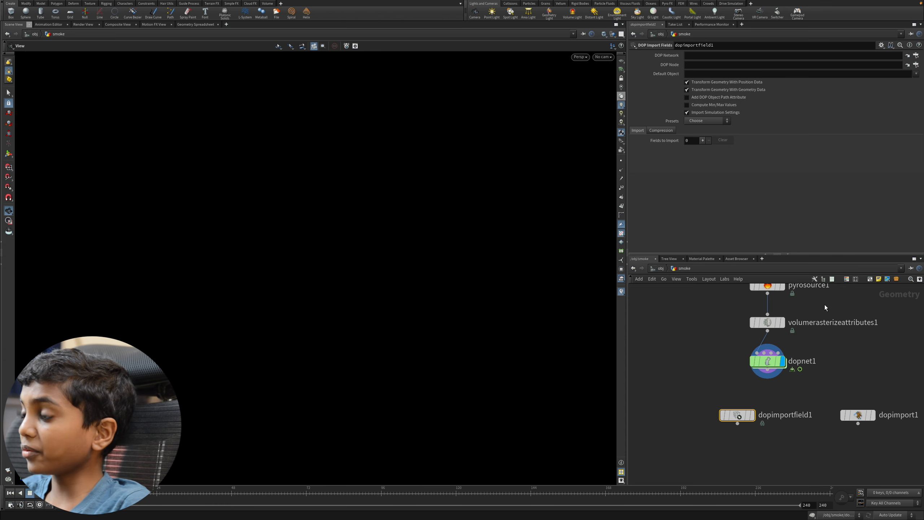
{"action": "left_click", "coordinate": [767, 286]}
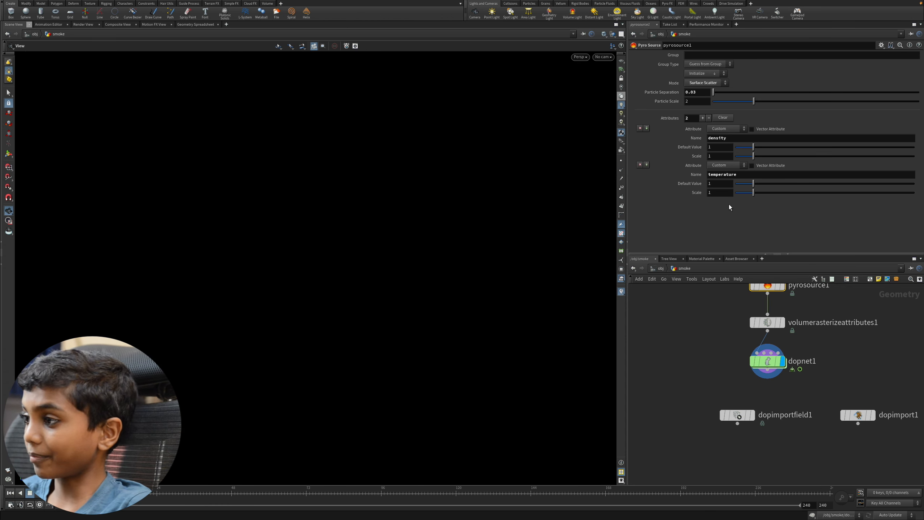
{"action": "left_click", "coordinate": [744, 416]}
- Delete the DOP Import node and move dopimportfield1 directly beneath dopnet1
{"action": "left_click_drag", "start_coordinate": [899, 447], "coordinate": [869, 404]}
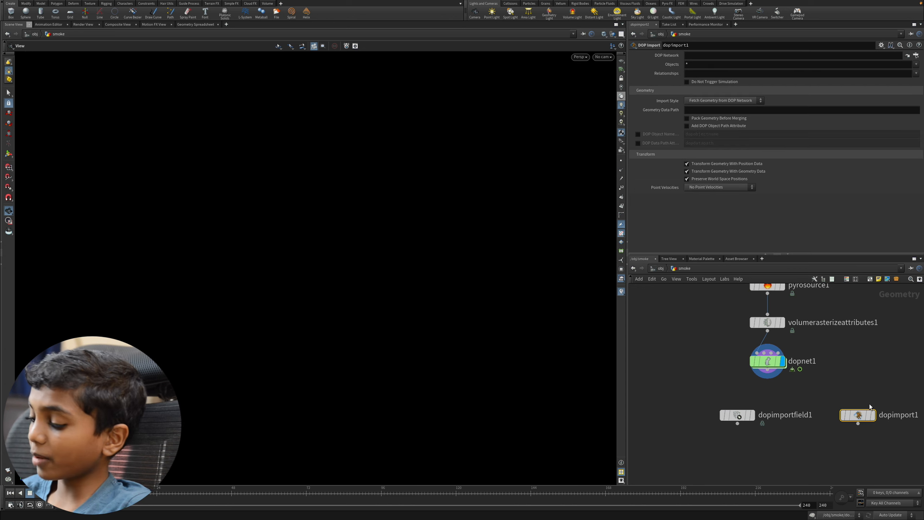
{"action": "key", "text": "Delete"}
{"action": "left_click_drag", "start_coordinate": [749, 417], "coordinate": [776, 422]}
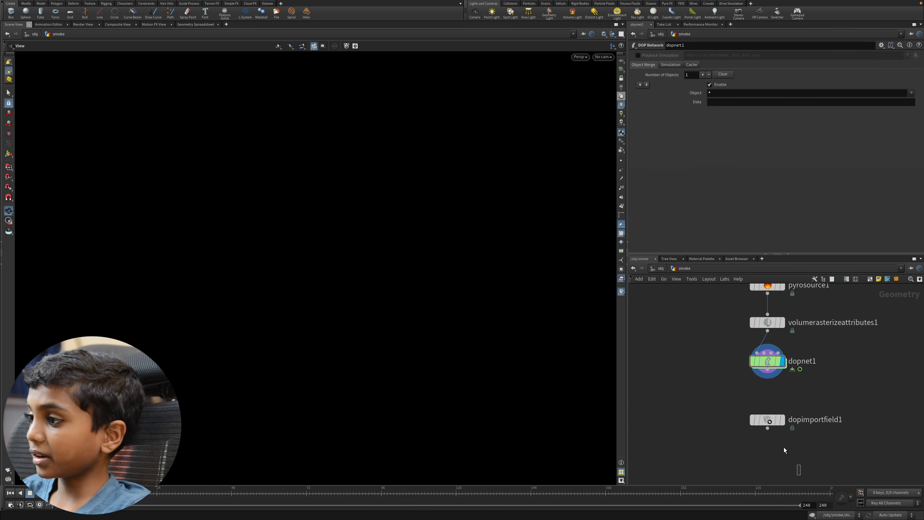
- Point dopimportfield1 at the DOP network /obj/smoke/dopnet1 and set its default object to smokeobject1
{"action": "left_click", "coordinate": [767, 419]}
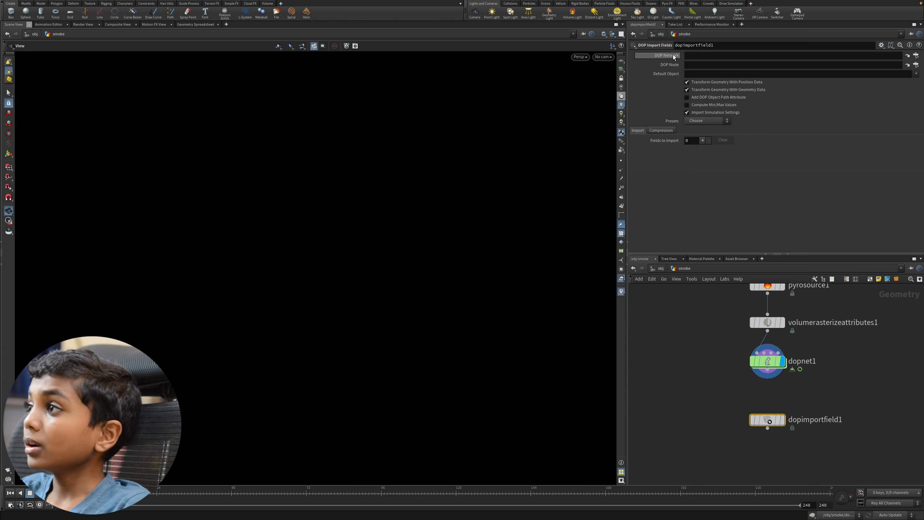
{"action": "left_click", "coordinate": [917, 56]}
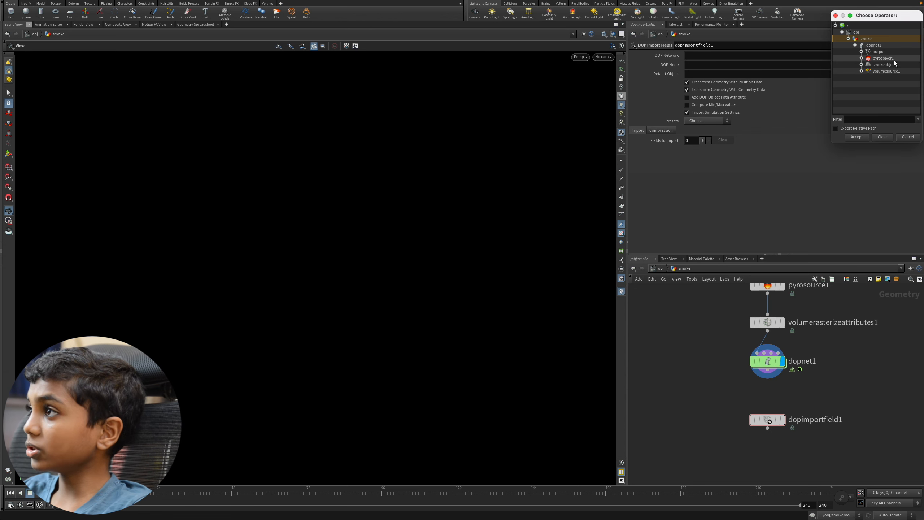
{"action": "double_click", "coordinate": [876, 45]}
{"action": "left_click", "coordinate": [722, 74]}
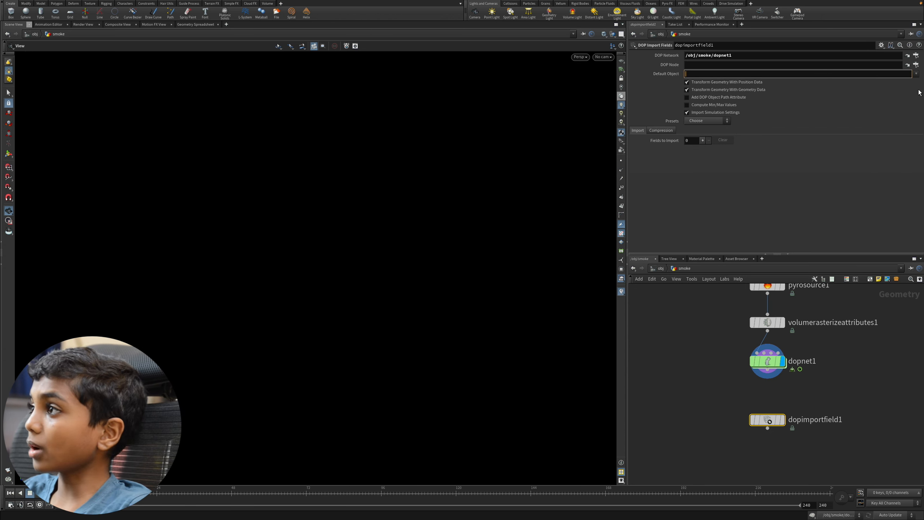
{"action": "left_click", "coordinate": [915, 75]}
{"action": "left_click", "coordinate": [908, 83]}
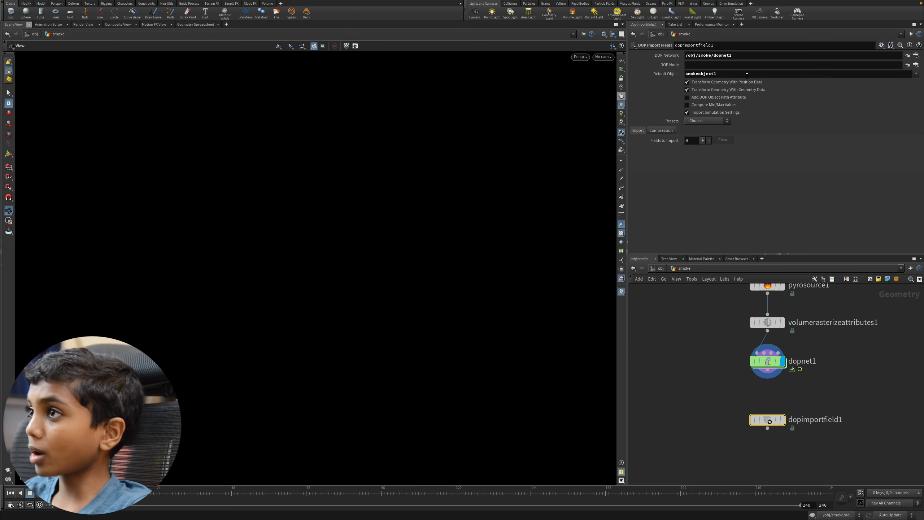
- Add two fields to import on dopimportfield1, naming them density and temperature
{"action": "left_click", "coordinate": [702, 140]}
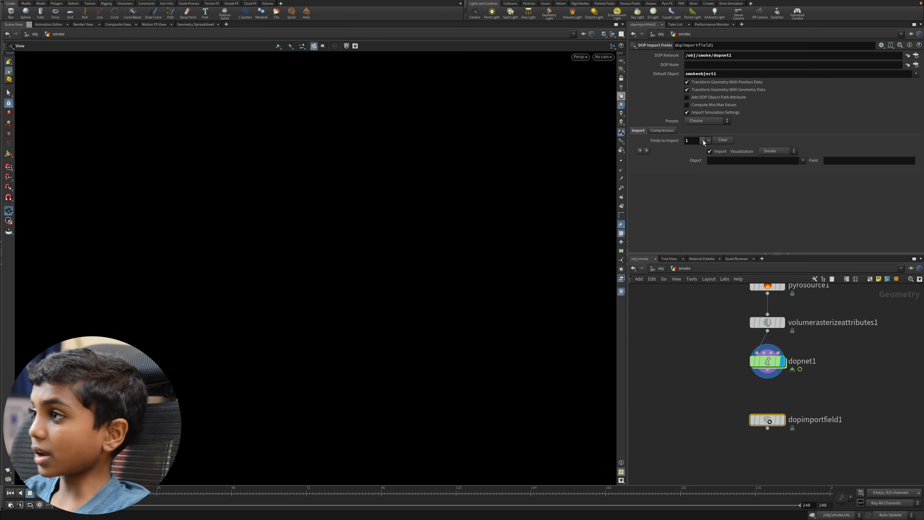
{"action": "left_click", "coordinate": [703, 140]}
{"action": "left_click", "coordinate": [836, 161]}
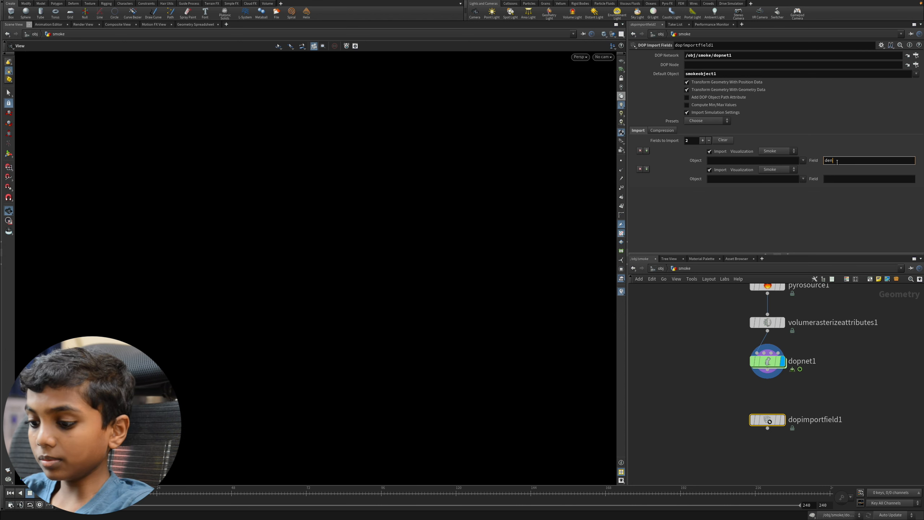
{"action": "left_click", "coordinate": [838, 180]}
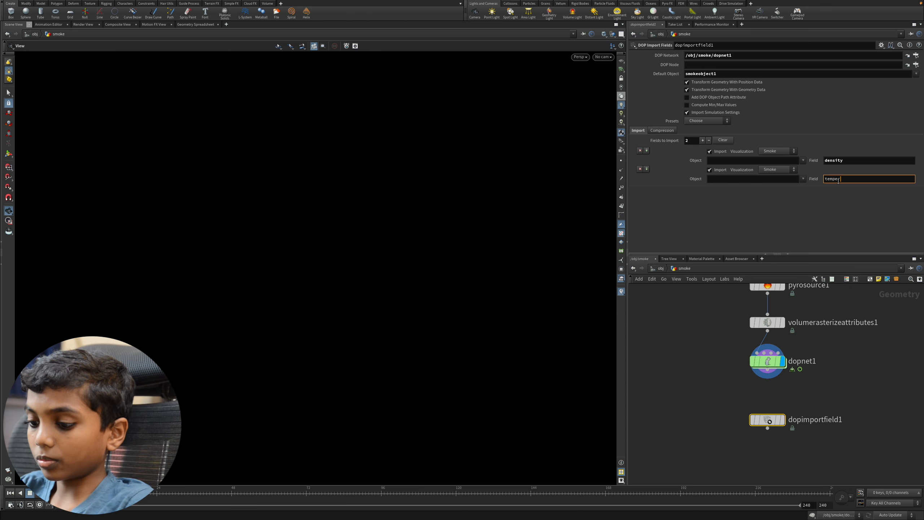
{"action": "type", "text": "temperature"}
{"action": "key", "text": "Return"}
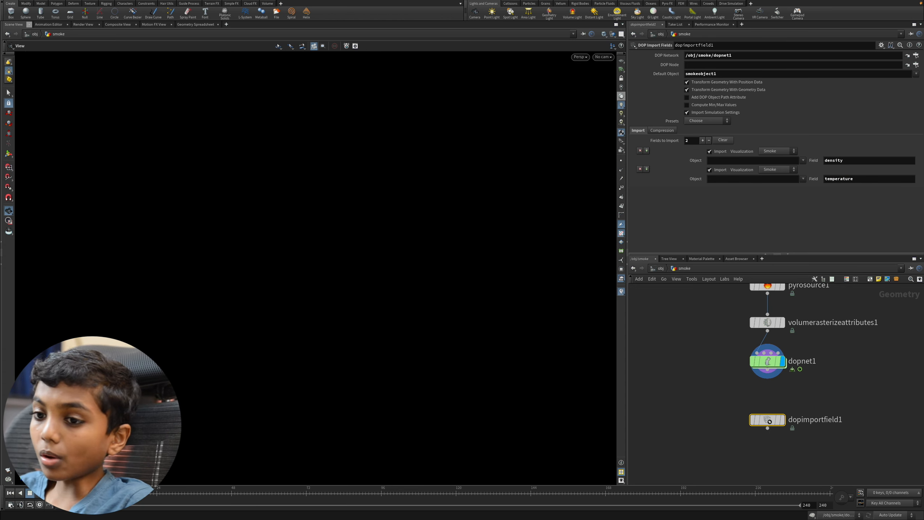
- Display dopimportfield1 and preview the imported smoke from the start of the timeline
{"action": "left_click", "coordinate": [781, 420]}
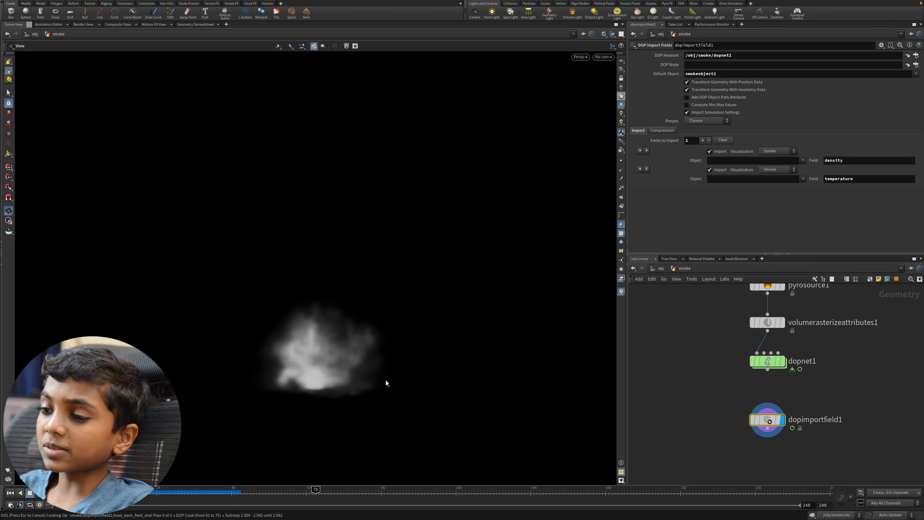
{"action": "key", "text": "ctrl+Up"}
{"action": "left_click_drag", "start_coordinate": [146, 500], "coordinate": [235, 500]}
{"action": "key", "text": "ctrl+Up"}
- Add an Attribute Adjust Color node connected below dopimportfield1 and display its output
{"action": "middle_click_drag", "start_coordinate": [806, 447], "coordinate": [817, 409]}
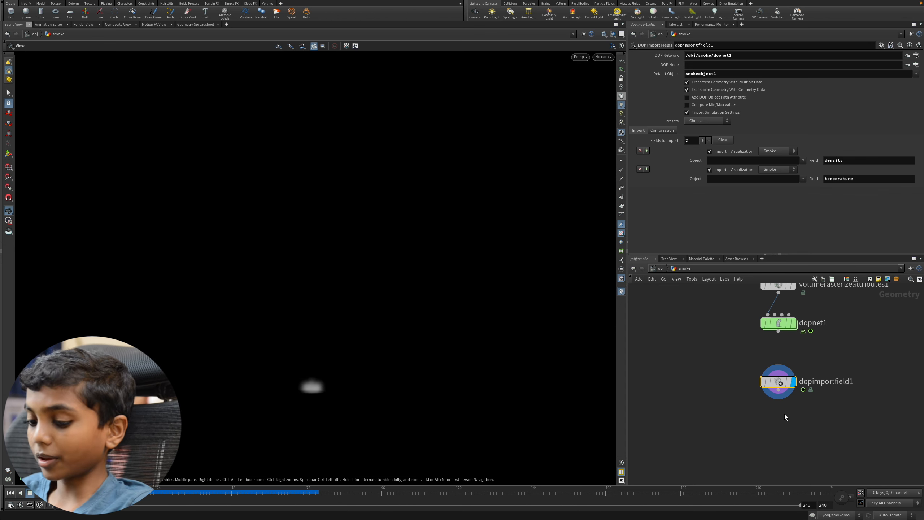
{"action": "key", "text": "Tab"}
{"action": "type", "text": "col"}
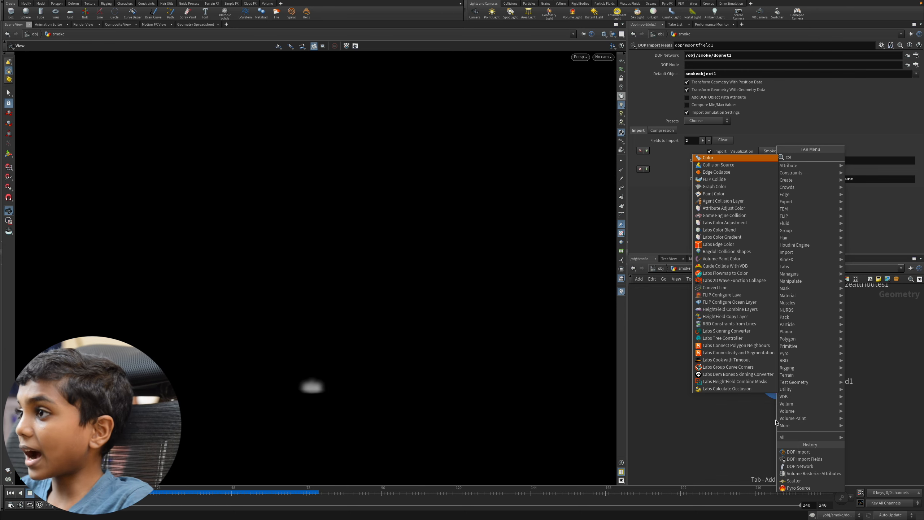
{"action": "key", "text": "BackSpace"}
{"action": "key", "text": "BackSpace"}
{"action": "key", "text": "BackSpace"}
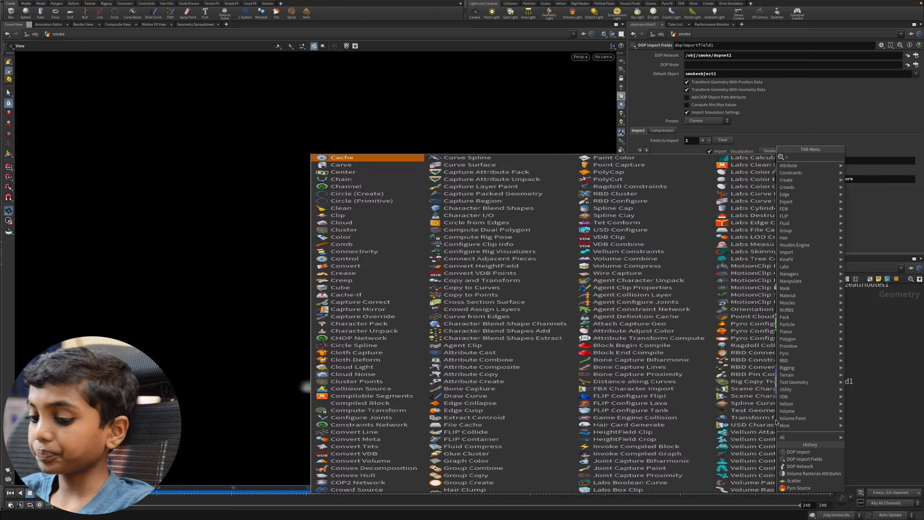
{"action": "type", "text": "attribute ad"}
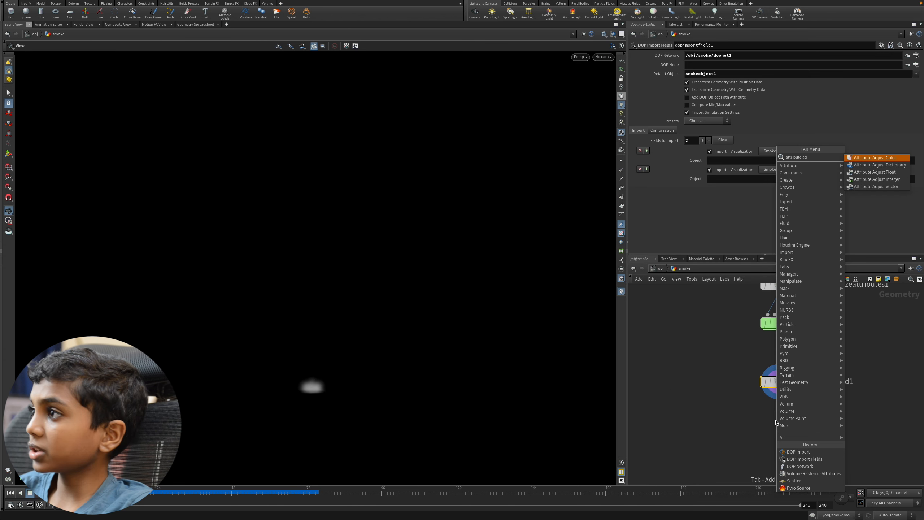
{"action": "key", "text": "Return"}
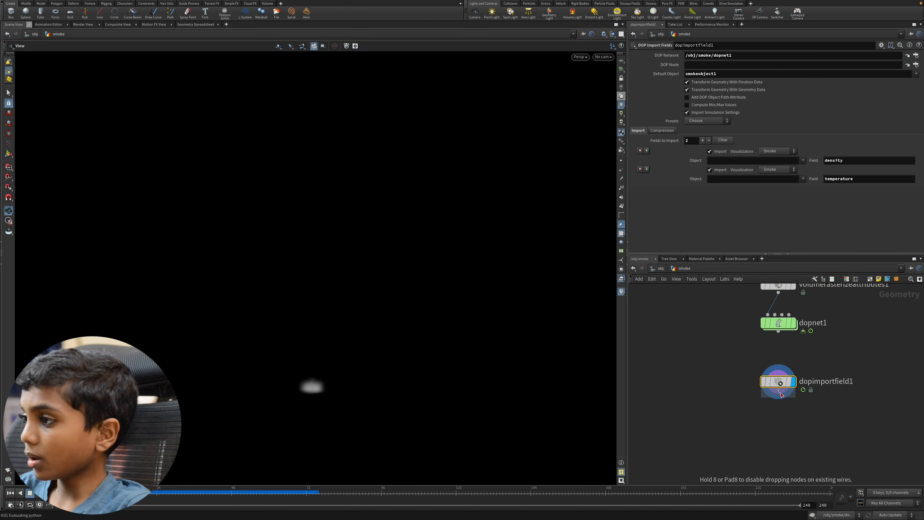
{"action": "left_click", "coordinate": [801, 421]}
{"action": "left_click", "coordinate": [793, 417]}
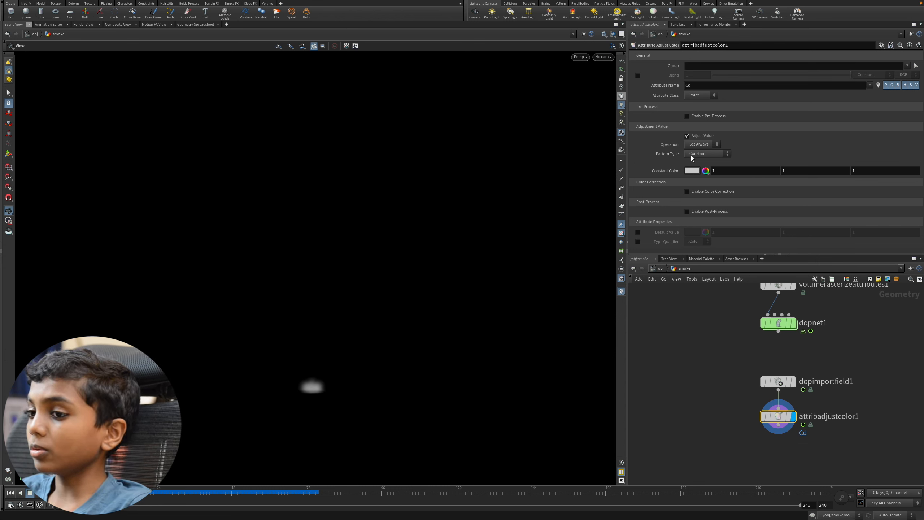
{"action": "left_click", "coordinate": [687, 171]}
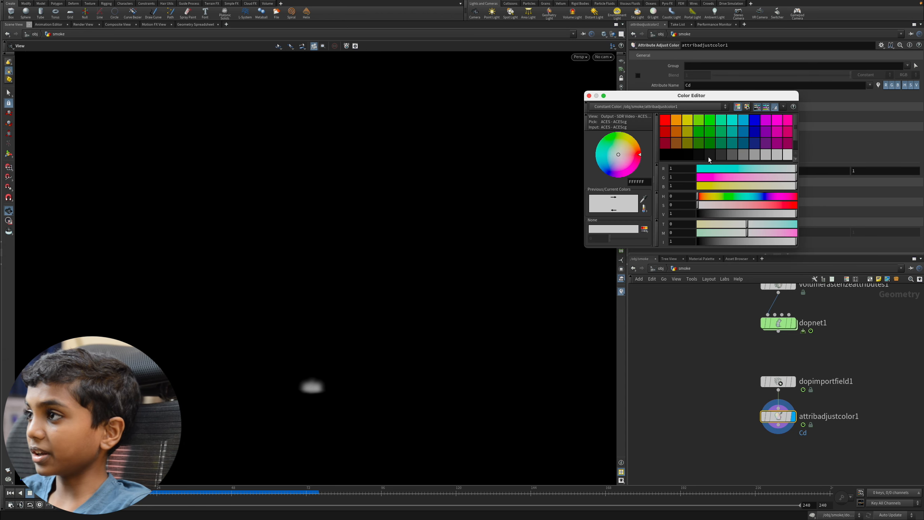
{"action": "left_click", "coordinate": [589, 96]}
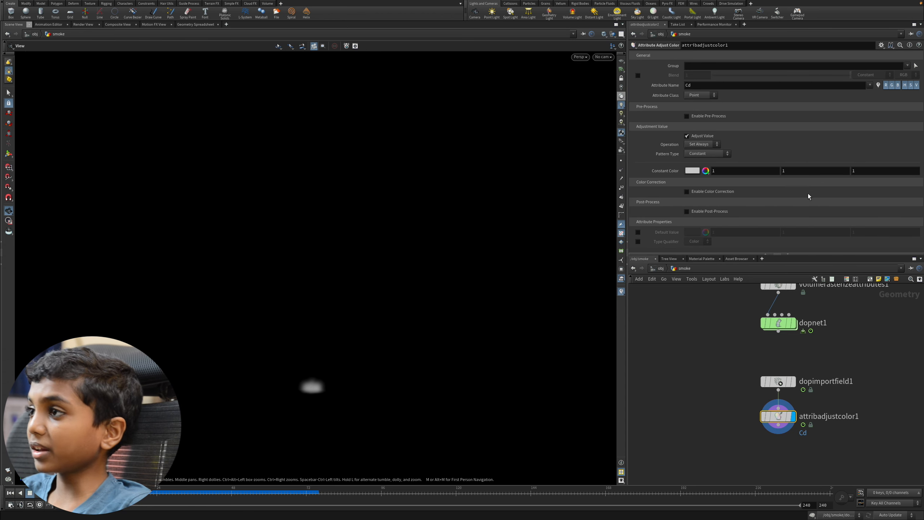
- Set attribadjustcolor1's pattern type to Color Attribute, with a gain of 2 and a brightness of 0.5
{"action": "left_click", "coordinate": [701, 155]}
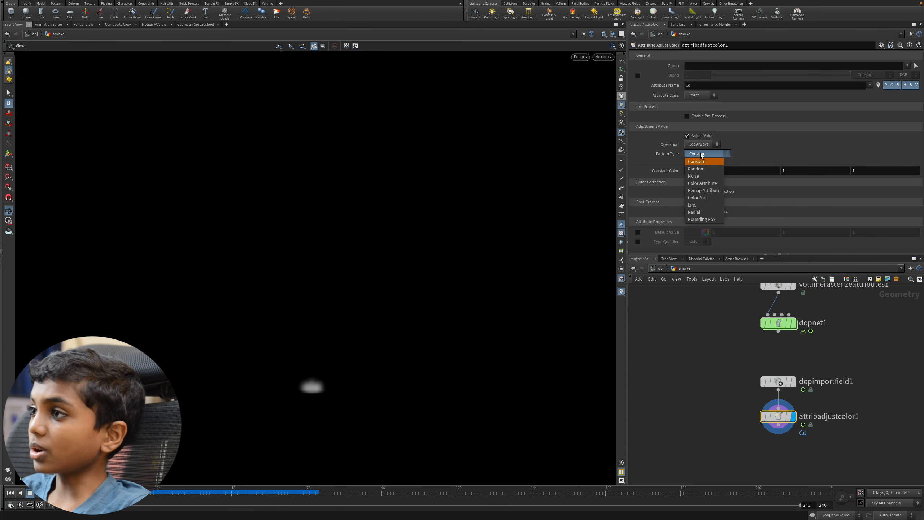
{"action": "left_click", "coordinate": [707, 184]}
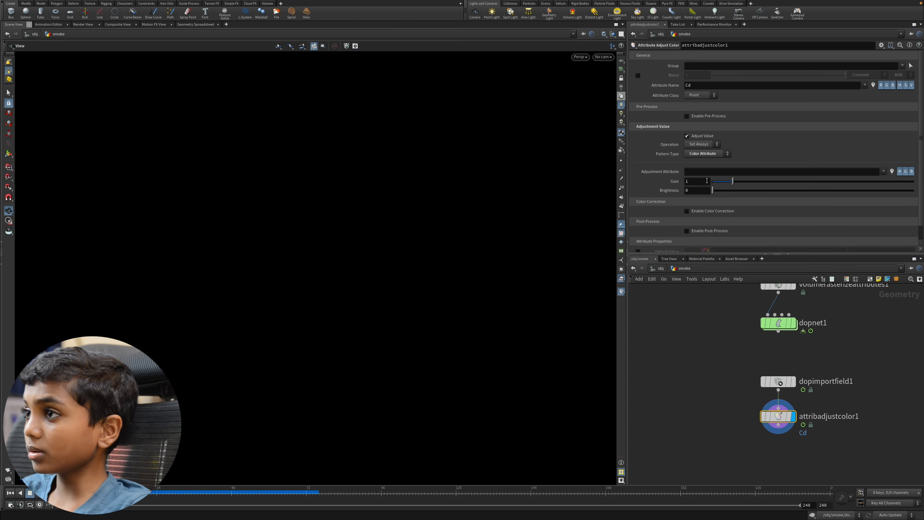
{"action": "left_click_drag", "start_coordinate": [713, 190], "coordinate": [747, 180]}
{"action": "type", "text": "2"}
{"action": "key", "text": "Return"}
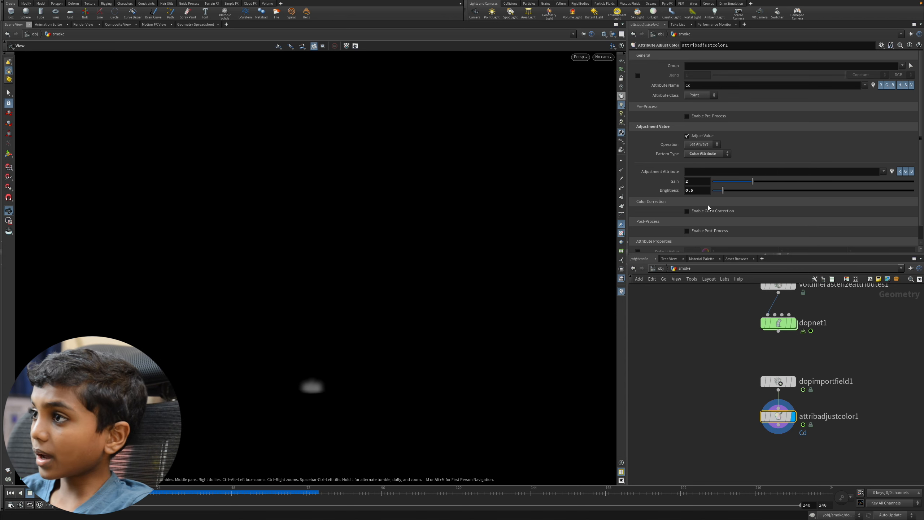
- Fine-tune attribadjustcolor1's brightness to 0.31 while checking the smoke at a later frame
{"action": "mouse_move", "coordinate": [724, 191]}
{"action": "left_mouse_down"}
{"action": "mouse_move", "coordinate": [740, 191]}
{"action": "mouse_move", "coordinate": [724, 191]}
{"action": "left_mouse_up"}
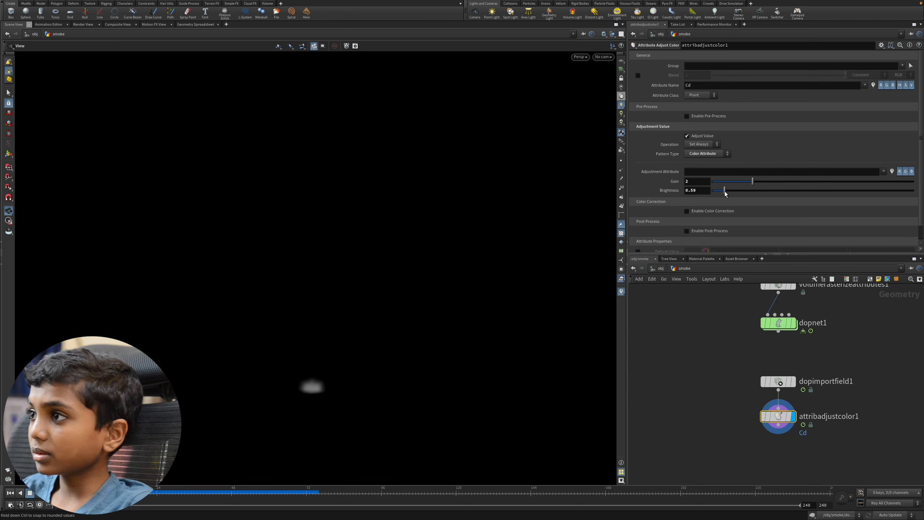
{"action": "left_click", "coordinate": [704, 189]}
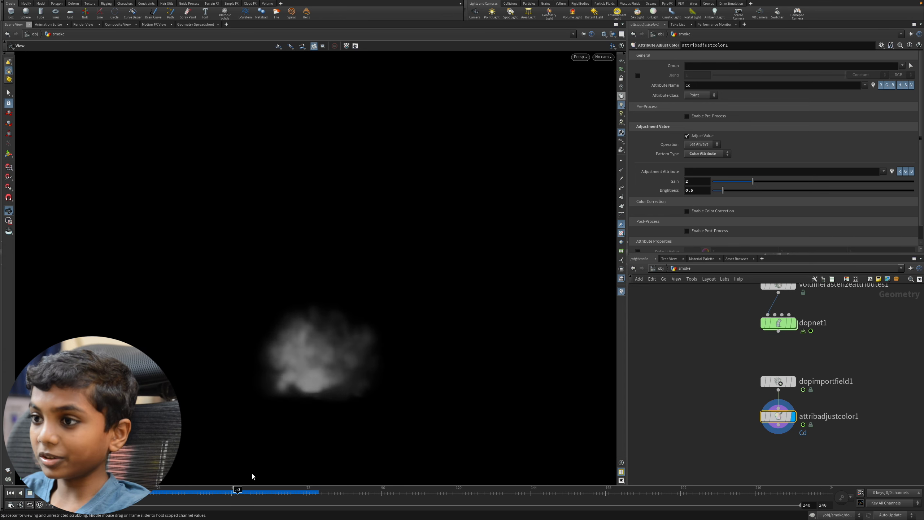
{"action": "left_click_drag", "start_coordinate": [723, 189], "coordinate": [719, 191]}
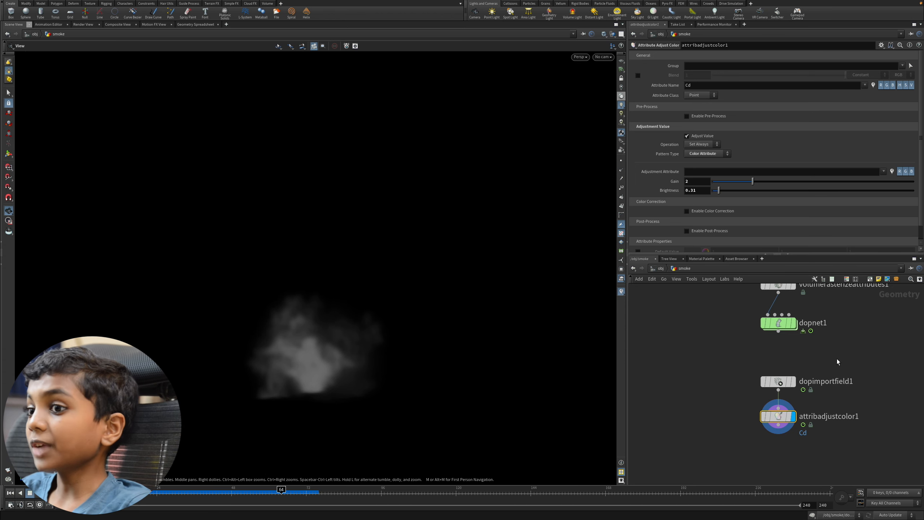
- Go inside dopnet1 and enable the Temperature guide visualization on smokeobject1
{"action": "scroll", "coordinate": [836, 364], "scroll_direction": "down", "scroll_amount": 3}
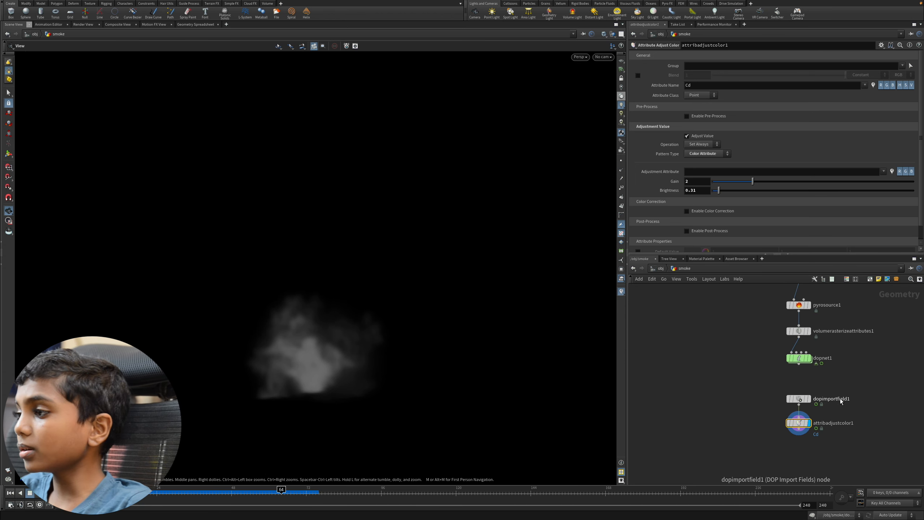
{"action": "left_click", "coordinate": [798, 305]}
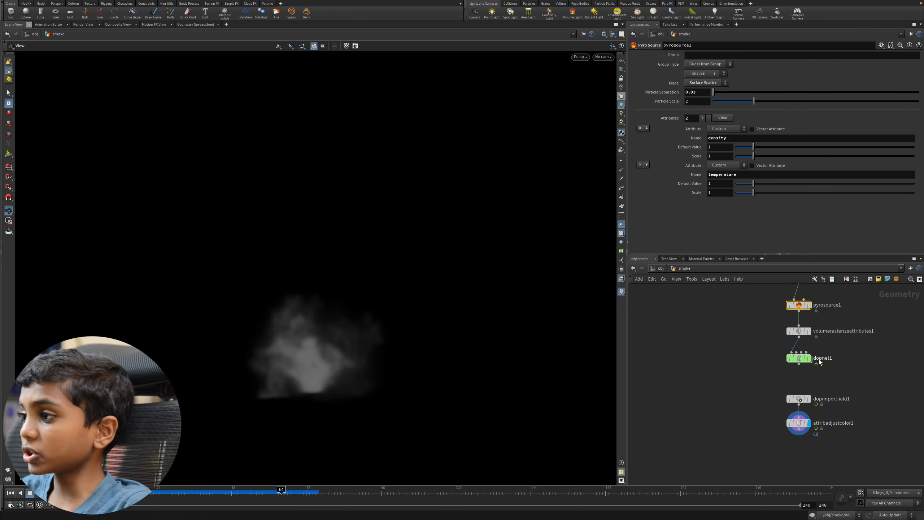
{"action": "double_click", "coordinate": [799, 357]}
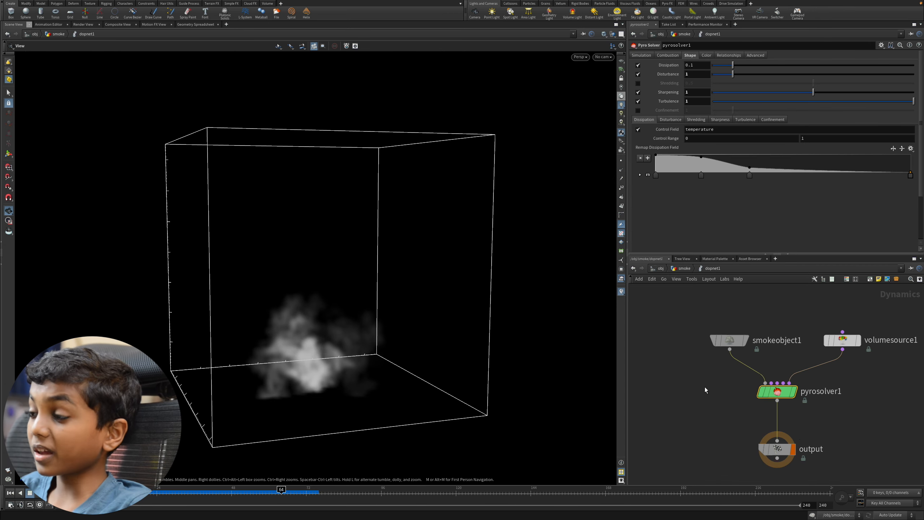
{"action": "left_click", "coordinate": [729, 341]}
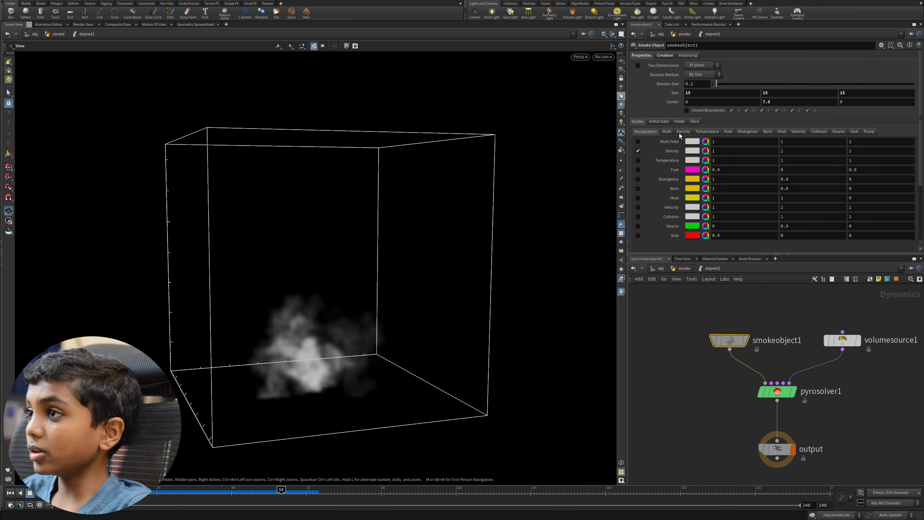
{"action": "left_click", "coordinate": [637, 161]}
- Examine the smoke's temperature visualization from several angles and at different frames, back to the start of the timeline
{"action": "left_click_drag", "start_coordinate": [437, 262], "coordinate": [353, 291]}
{"action": "scroll", "coordinate": [293, 334], "scroll_direction": "up", "scroll_amount": 5}
{"action": "mouse_move", "coordinate": [293, 334]}
{"action": "left_mouse_down"}
{"action": "mouse_move", "coordinate": [371, 326]}
{"action": "mouse_move", "coordinate": [363, 316]}
{"action": "mouse_move", "coordinate": [299, 326]}
{"action": "left_mouse_up"}
{"action": "middle_click_drag", "start_coordinate": [299, 326], "coordinate": [326, 353]}
{"action": "left_click_drag", "start_coordinate": [311, 340], "coordinate": [210, 451]}
{"action": "left_click_drag", "start_coordinate": [211, 491], "coordinate": [33, 509]}
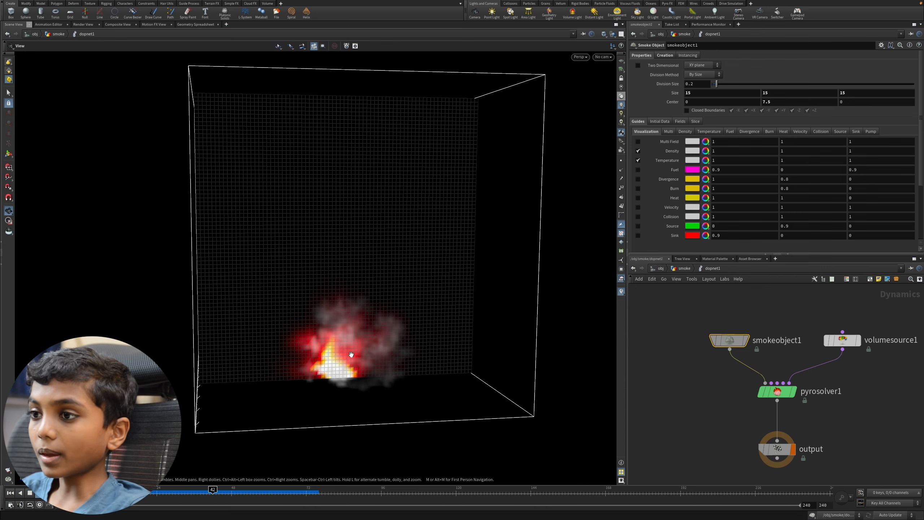
{"action": "left_click_drag", "start_coordinate": [356, 327], "coordinate": [86, 492]}
- Turn off the Temperature guide visualization on smokeobject1 and preview the smoke with density only
{"action": "left_click", "coordinate": [774, 314]}
{"action": "left_click", "coordinate": [779, 391]}
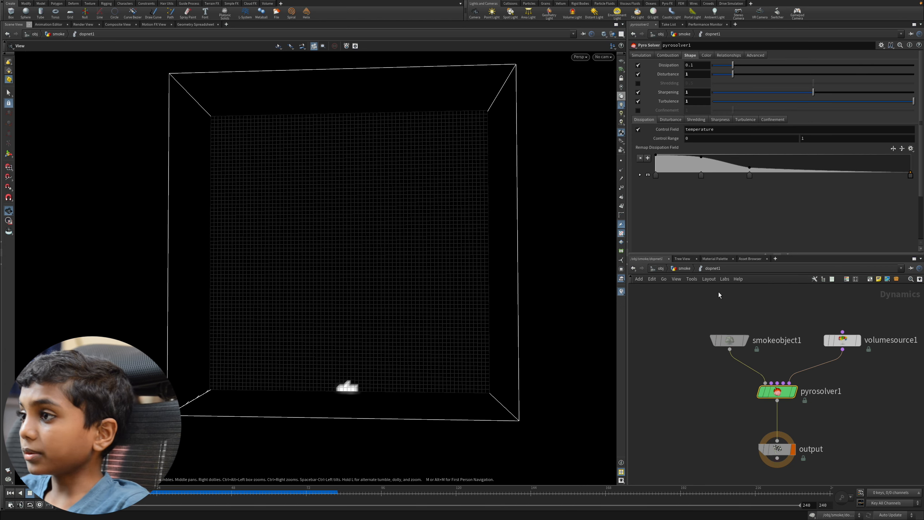
{"action": "left_click", "coordinate": [729, 340]}
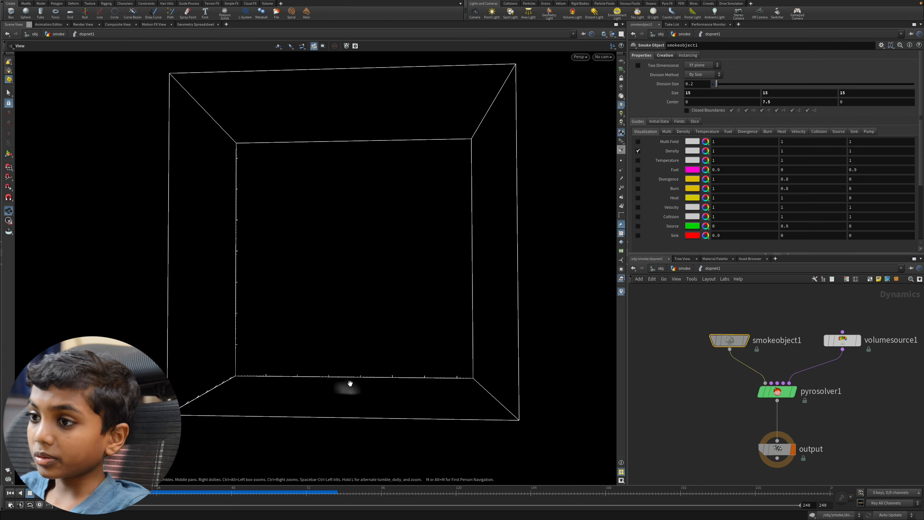
{"action": "mouse_move", "coordinate": [344, 385]}
{"action": "left_mouse_down"}
{"action": "mouse_move", "coordinate": [366, 394]}
{"action": "mouse_move", "coordinate": [350, 401]}
{"action": "left_mouse_up"}
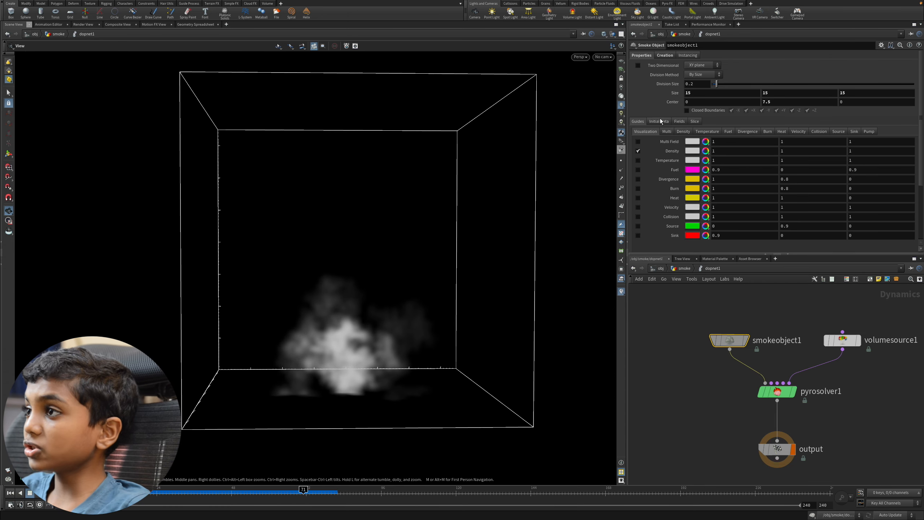
- Try other Smoke Density values in smokeobject1's density guide and set it back to 1
{"action": "left_click", "coordinate": [685, 131]}
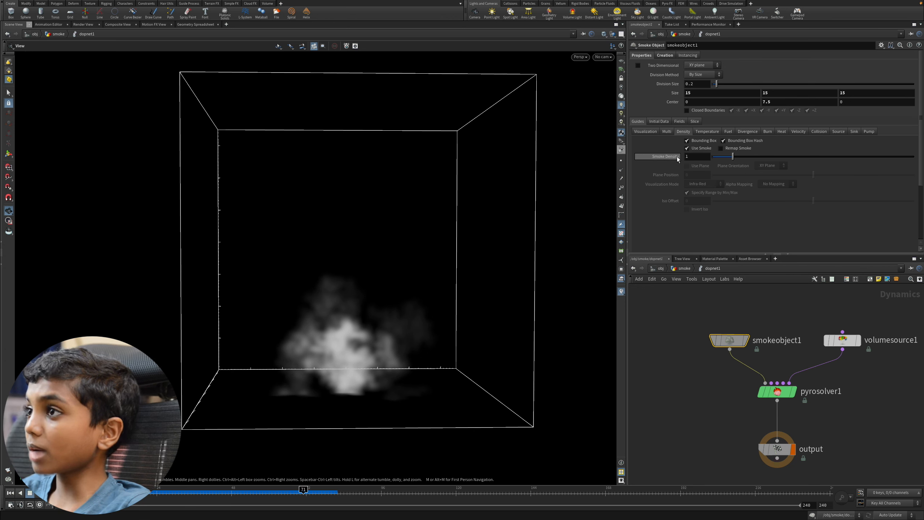
{"action": "left_click_drag", "start_coordinate": [733, 157], "coordinate": [601, 147]}
{"action": "type", "text": "1"}
{"action": "key", "text": "Return"}
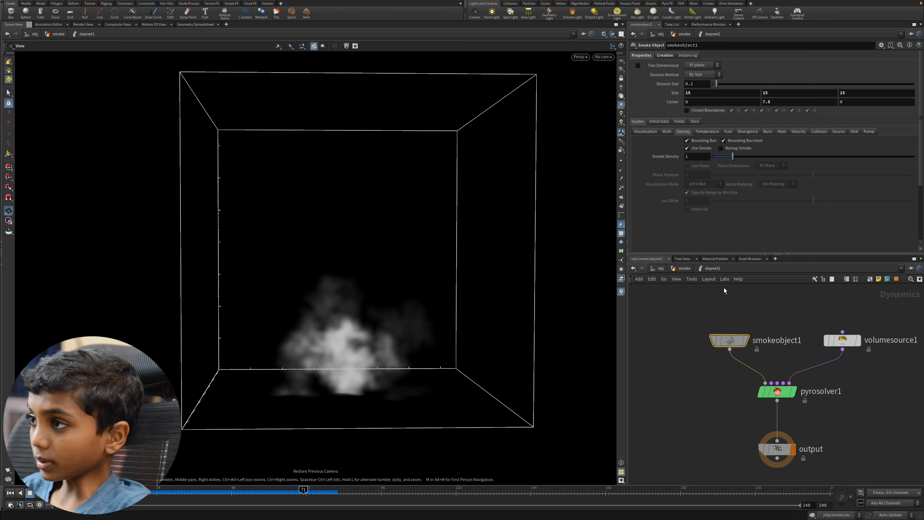
- Return to the smoke geometry network, select attribadjustcolor1 and rewind the timeline to the start
{"action": "left_click", "coordinate": [682, 268]}
{"action": "left_click", "coordinate": [798, 422]}
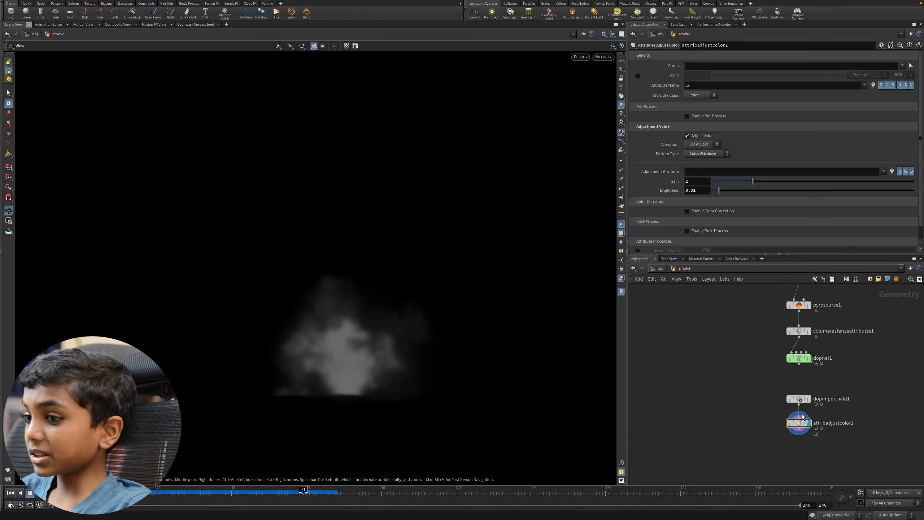
{"action": "left_click", "coordinate": [10, 492]}
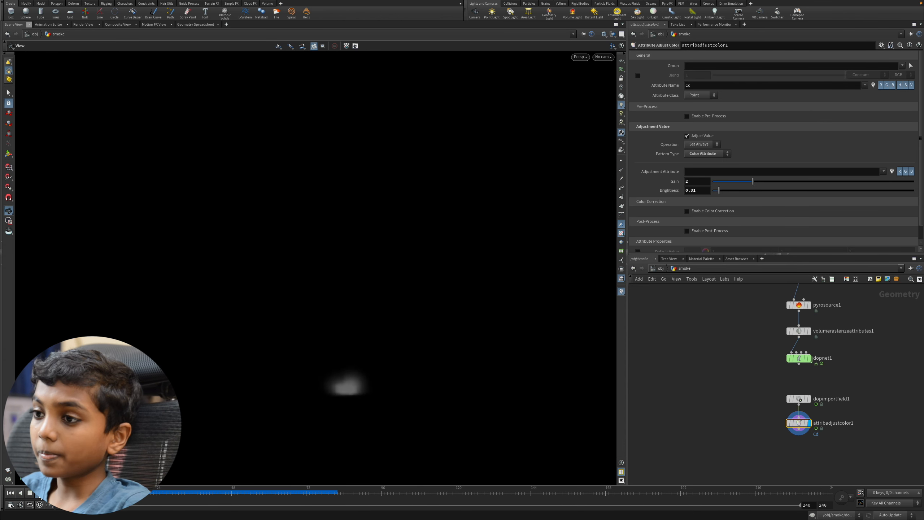